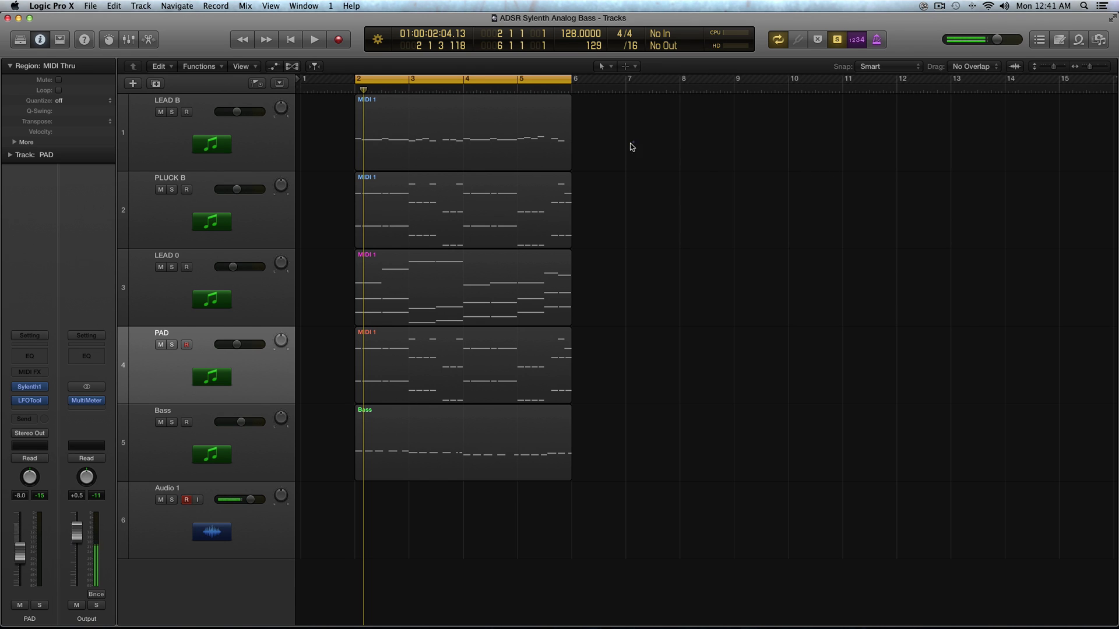
Try marquee-selecting LEAD B and PLUCK B, then all five regions, then deselect and zoom in.
left_click_drag(622, 149, 498, 189)
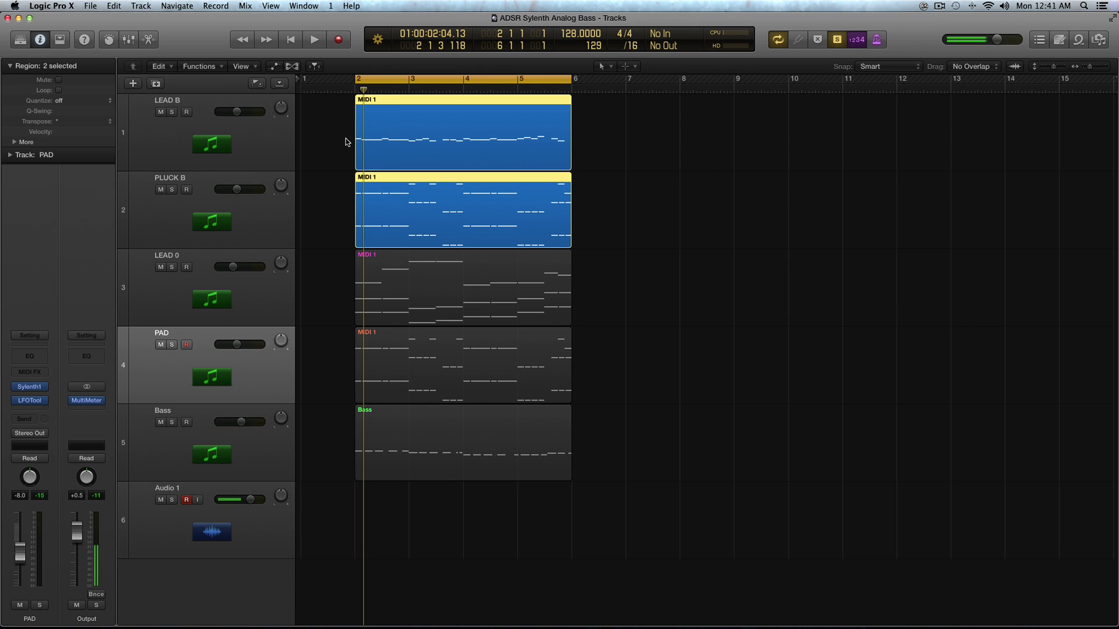
left_click_drag(327, 143, 588, 456)
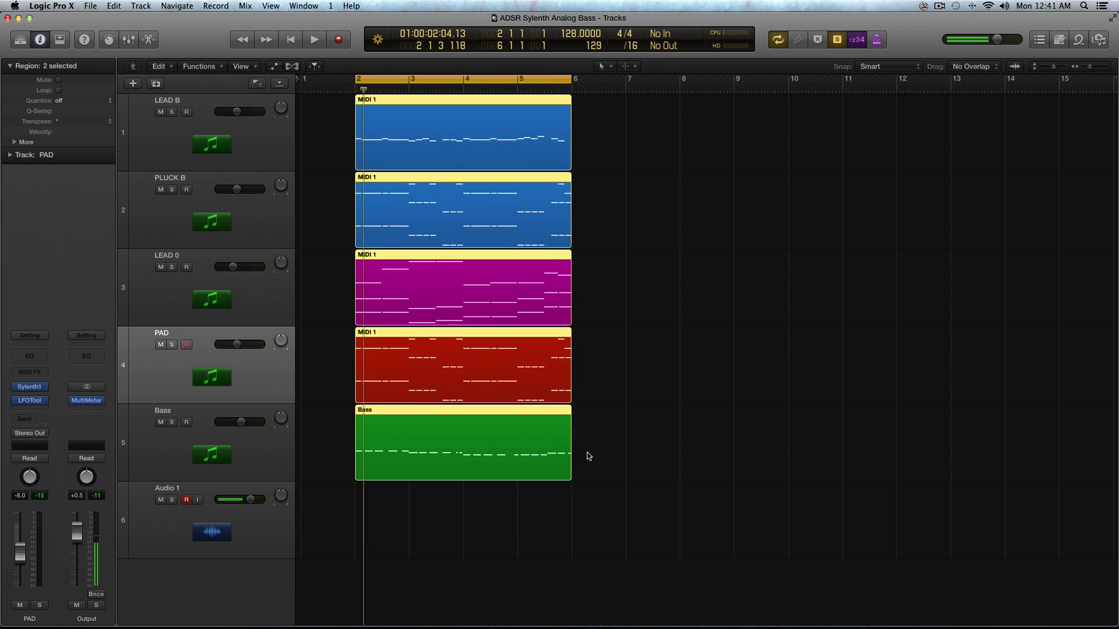
left_click(636, 229)
scroll(641, 203, "up", 2)
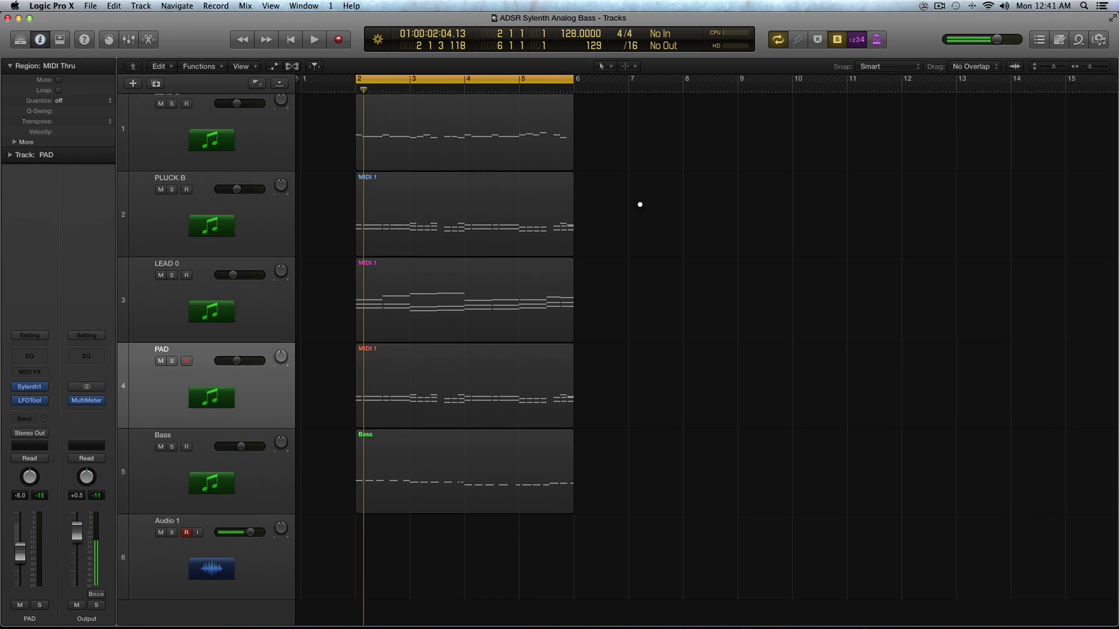
scroll(600, 163, "up", 1)
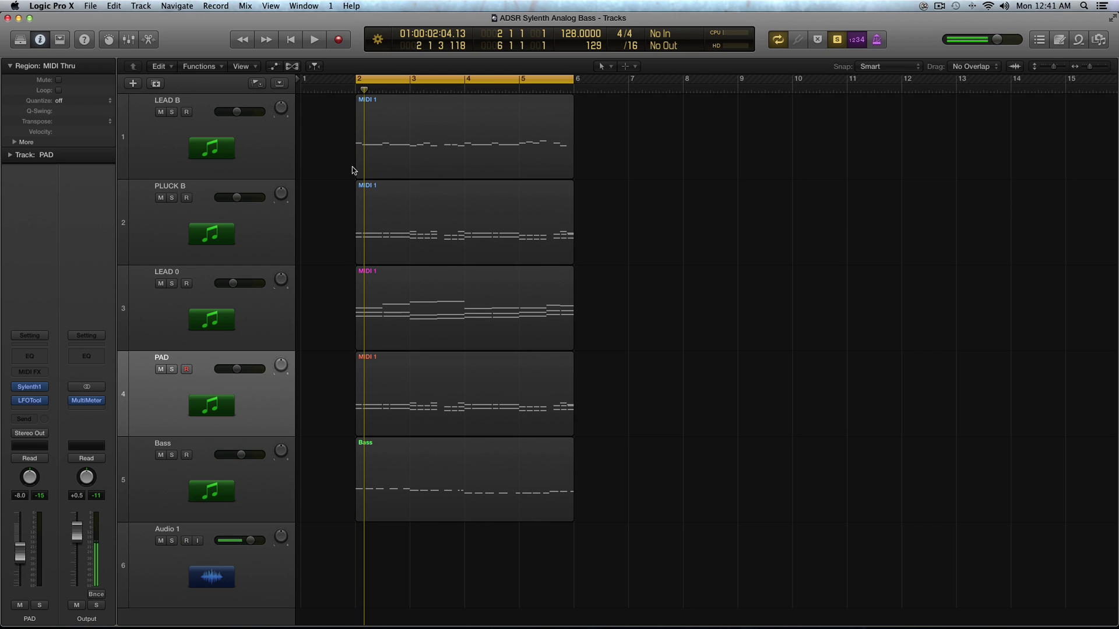
Play the LEAD B and PLUCK B regions together, then deselect them.
left_click_drag(346, 151, 491, 232)
key("space")
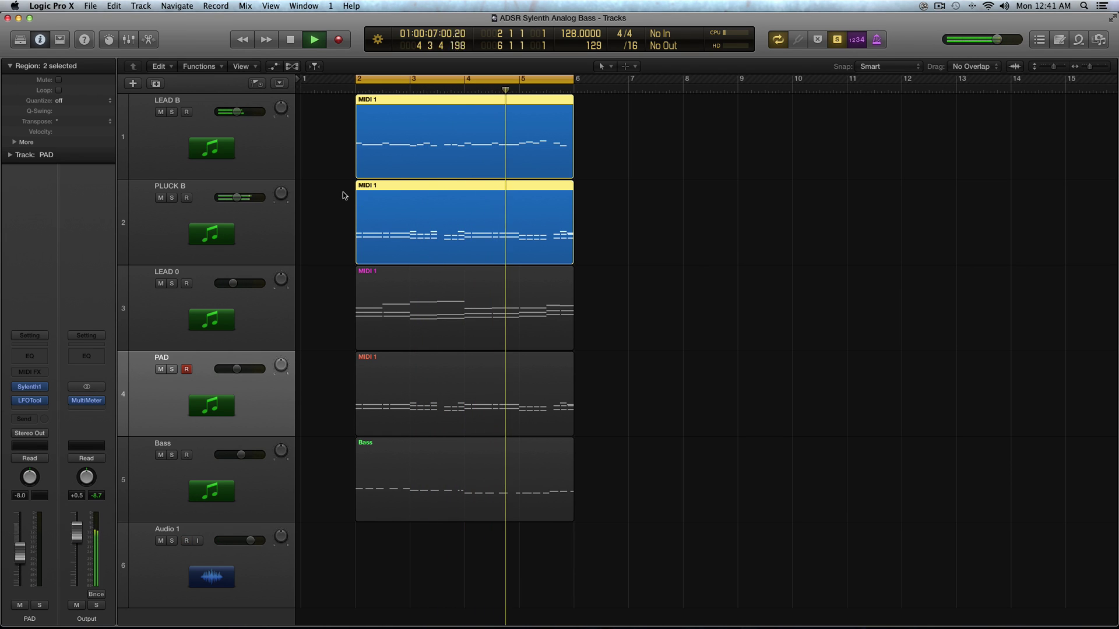
key("space")
left_click(342, 137)
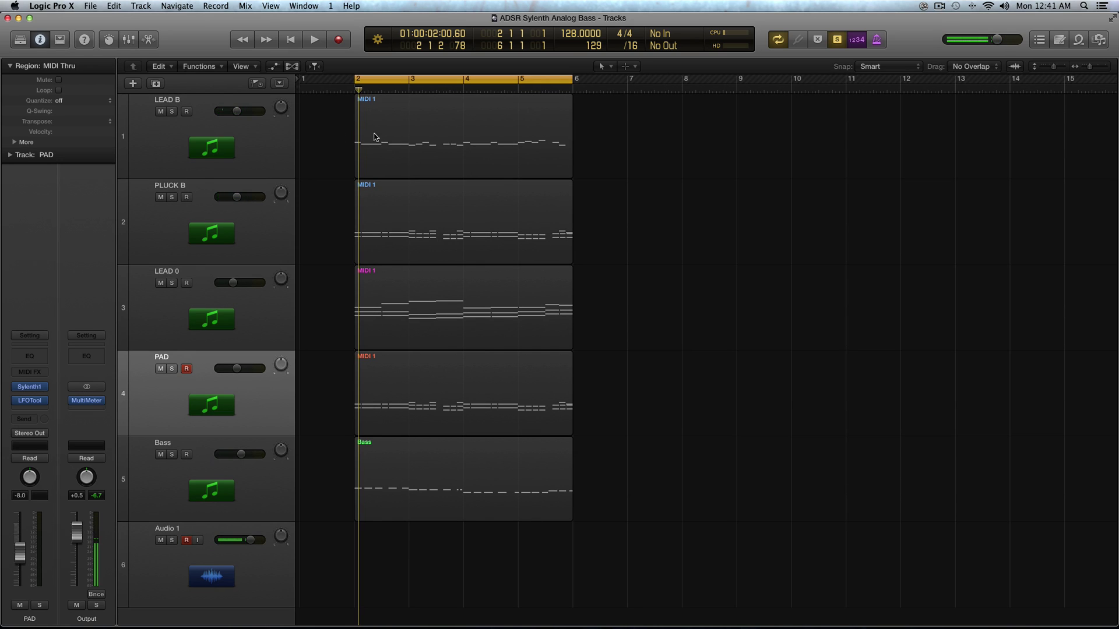
Audition LEAD B alone, then PLUCK B alone, and make PLUCK B the active track.
left_click(375, 138)
key("space")
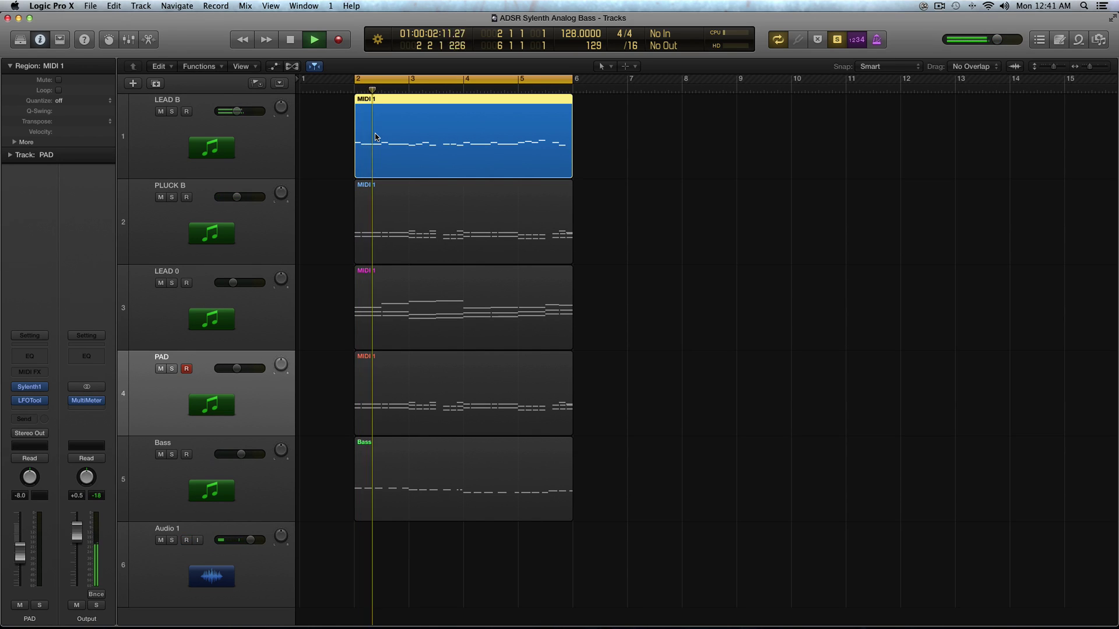
key("space")
left_click(384, 211)
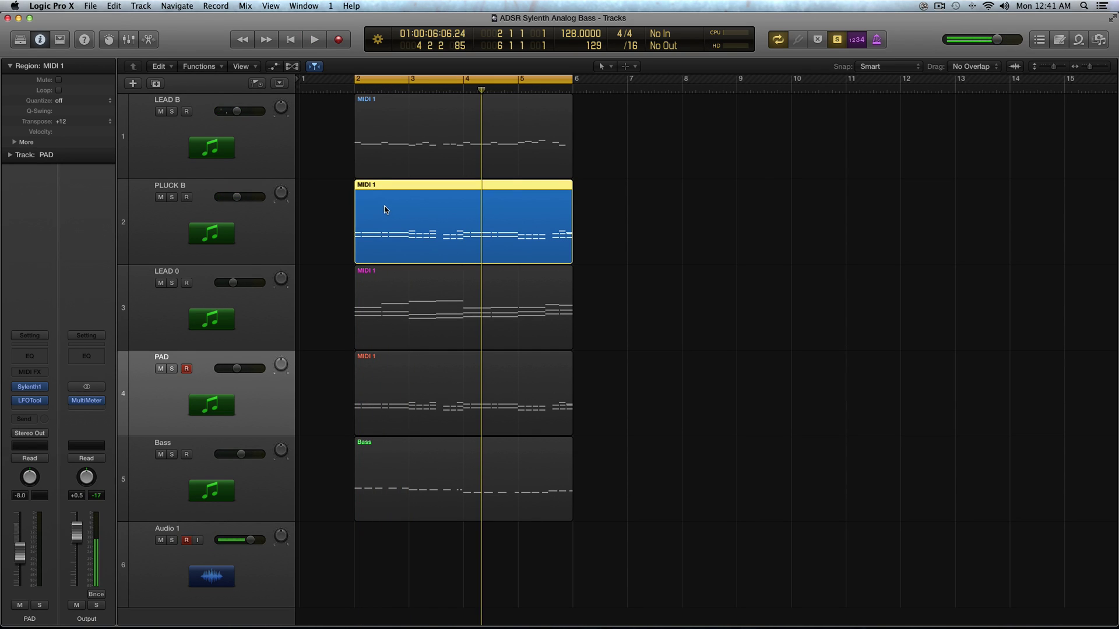
key("space")
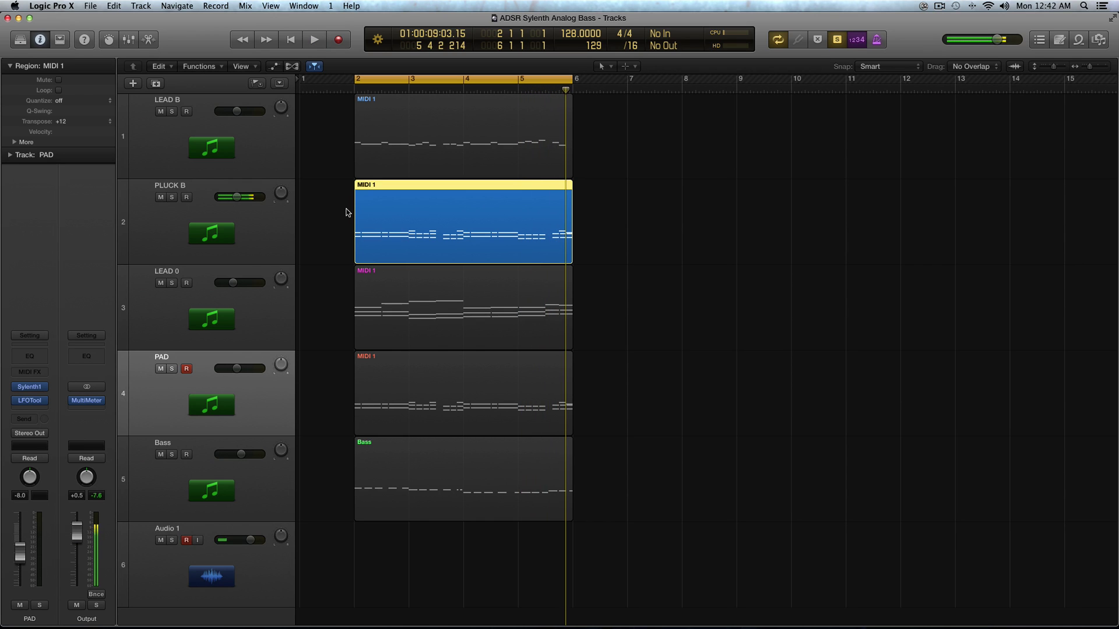
key("space")
left_click(278, 234)
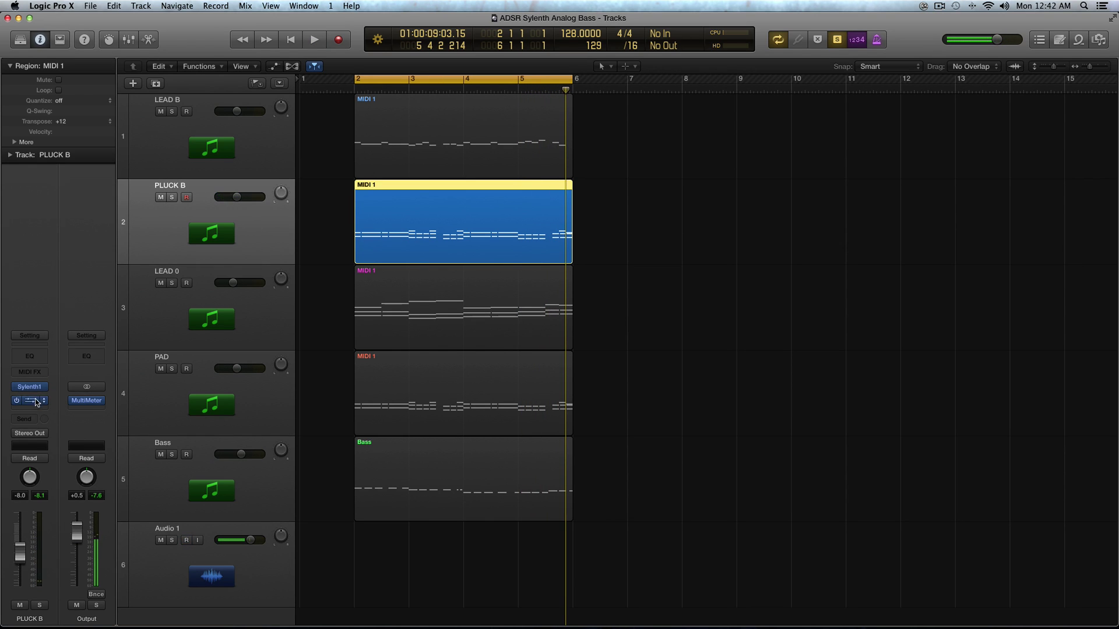
Switch on PLUCK B's LFOTool and drop Smooth from 47 to 27 while playing, then close it.
left_click(35, 402)
left_click_drag(120, 45, 670, 98)
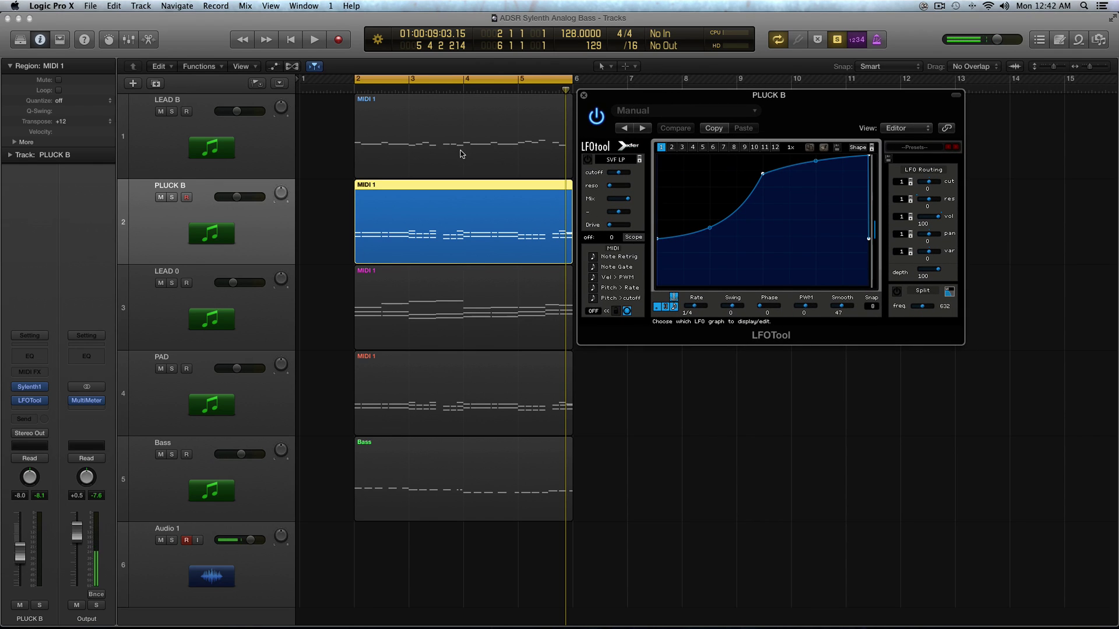
key("space")
left_click(593, 117)
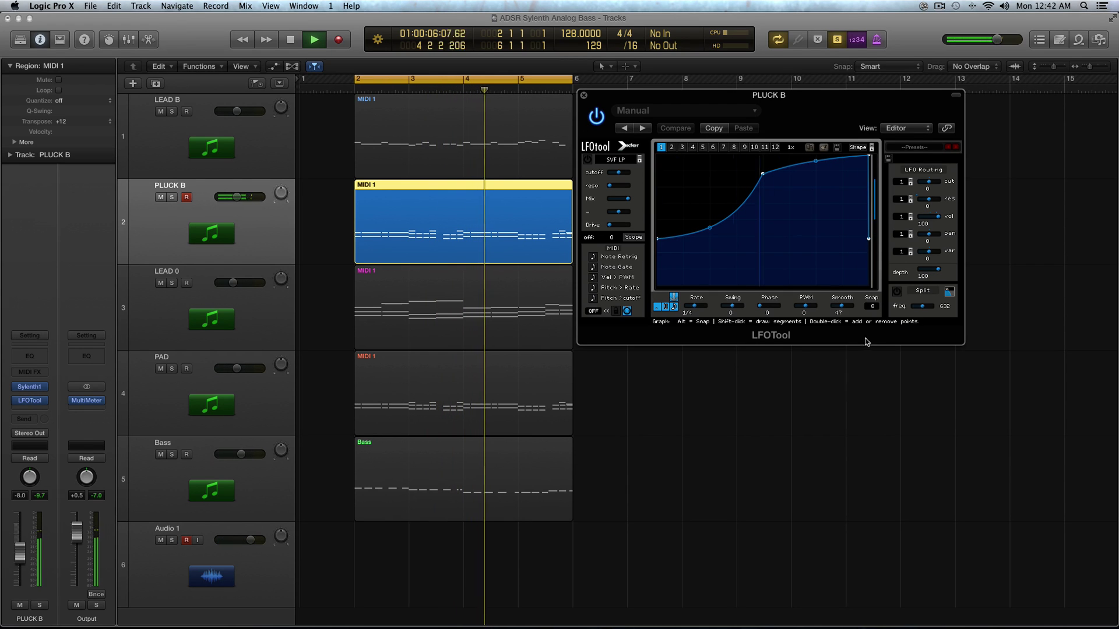
left_click_drag(841, 306, 823, 311)
key("space")
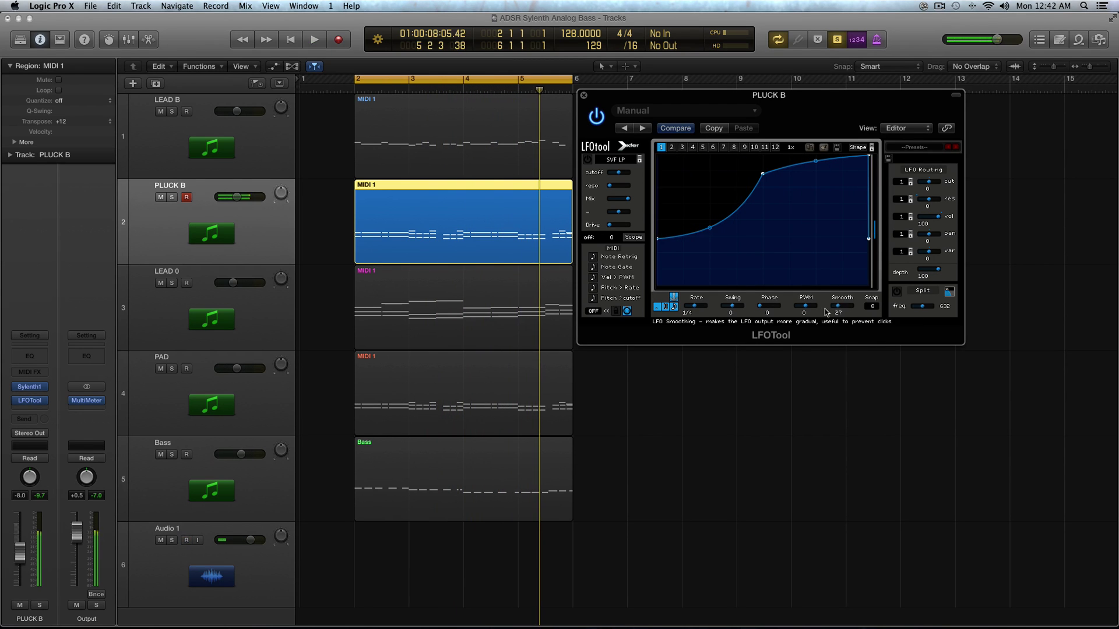
left_click(584, 95)
left_click(325, 155, "shift")
Open LEAD B's Sylenth1 and audition the lead while flipping between Part A and Part B.
scroll(321, 158, "up", 2)
left_click(321, 159)
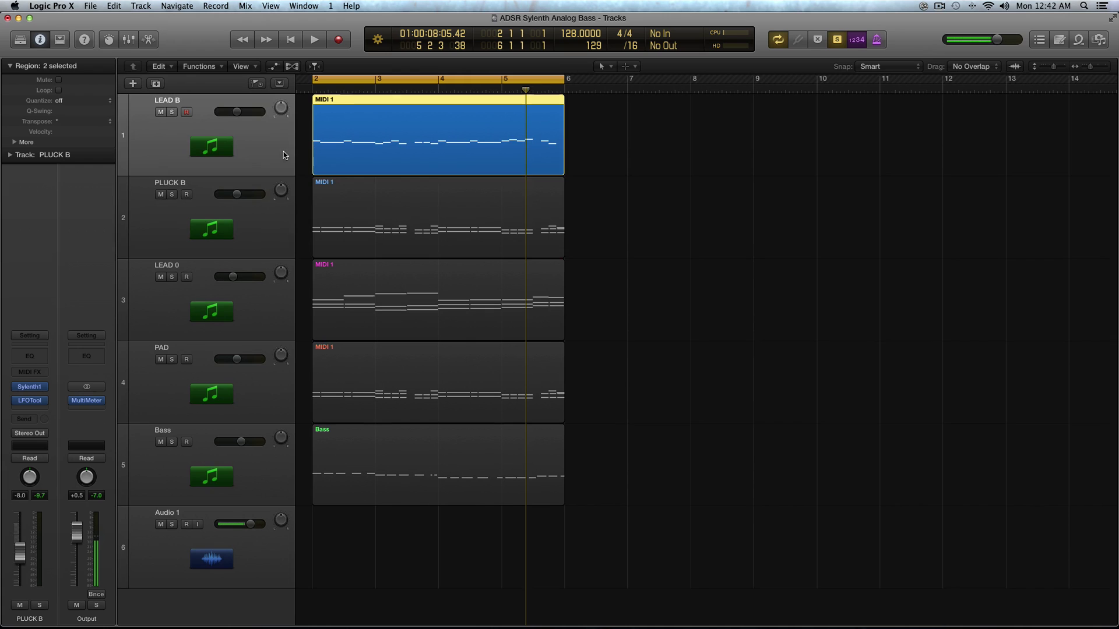
left_click_drag(657, 160, 562, 249)
key("space")
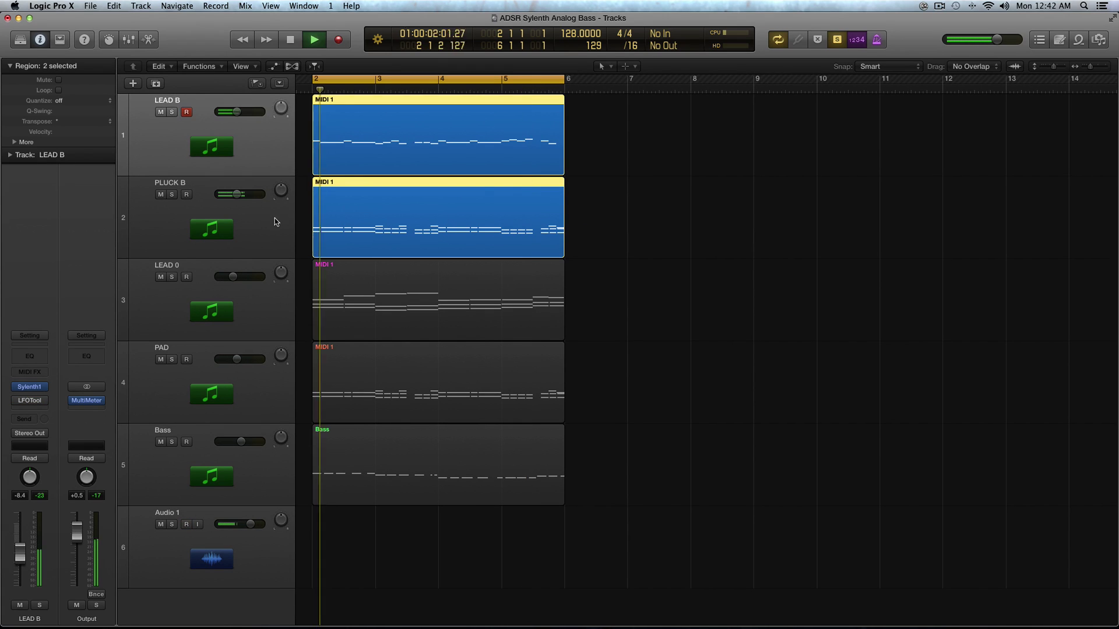
left_click(29, 386)
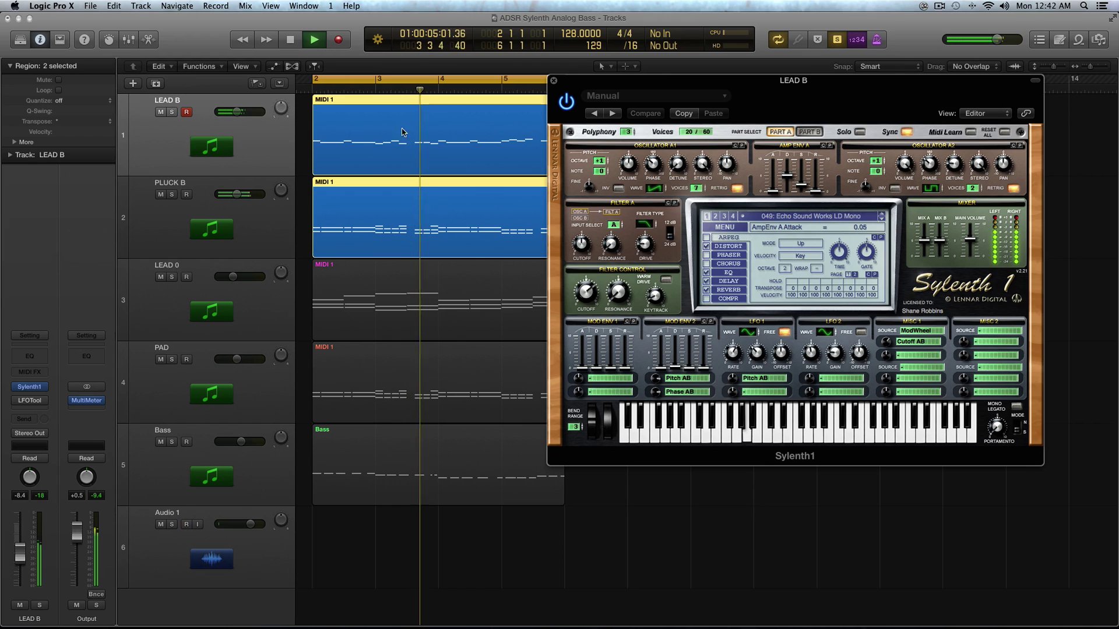
key("space")
left_click(330, 133)
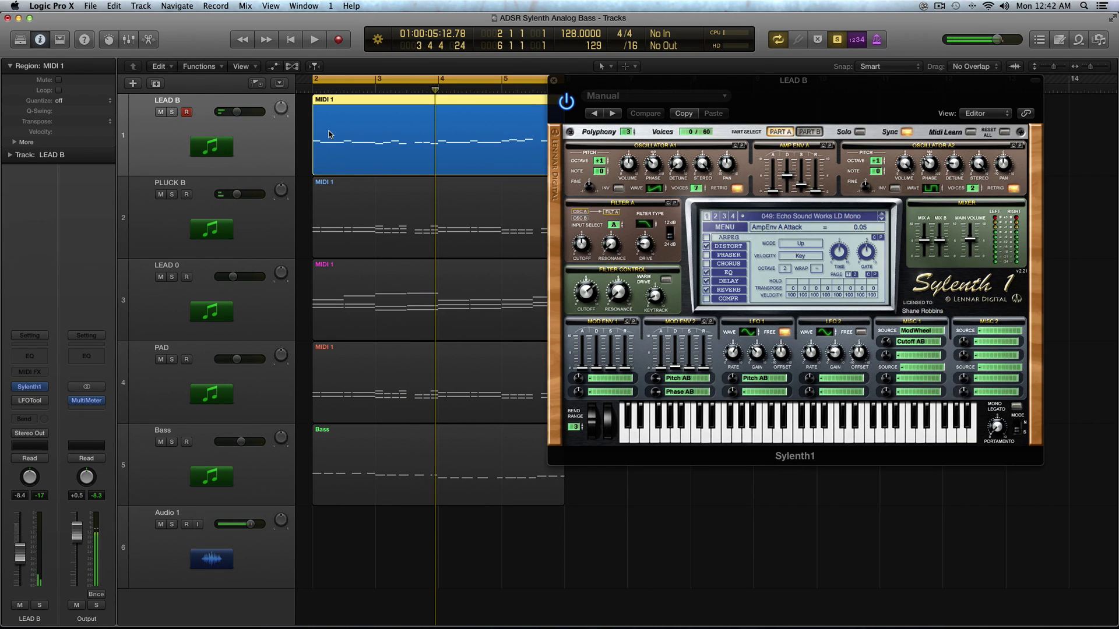
key("space")
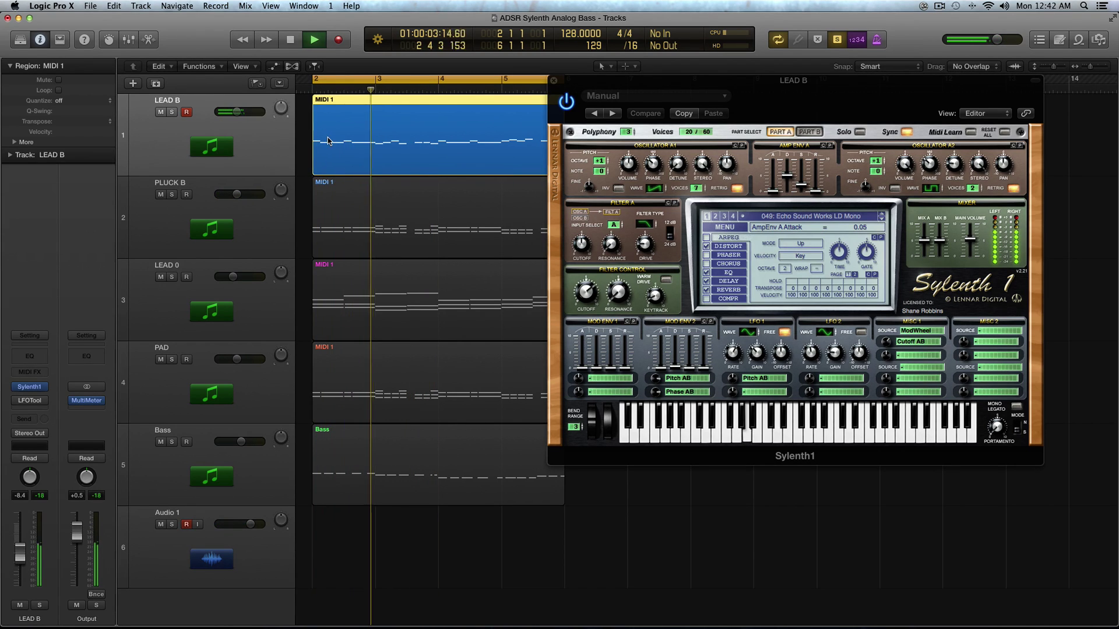
left_click(780, 133)
key("space")
left_click(780, 133)
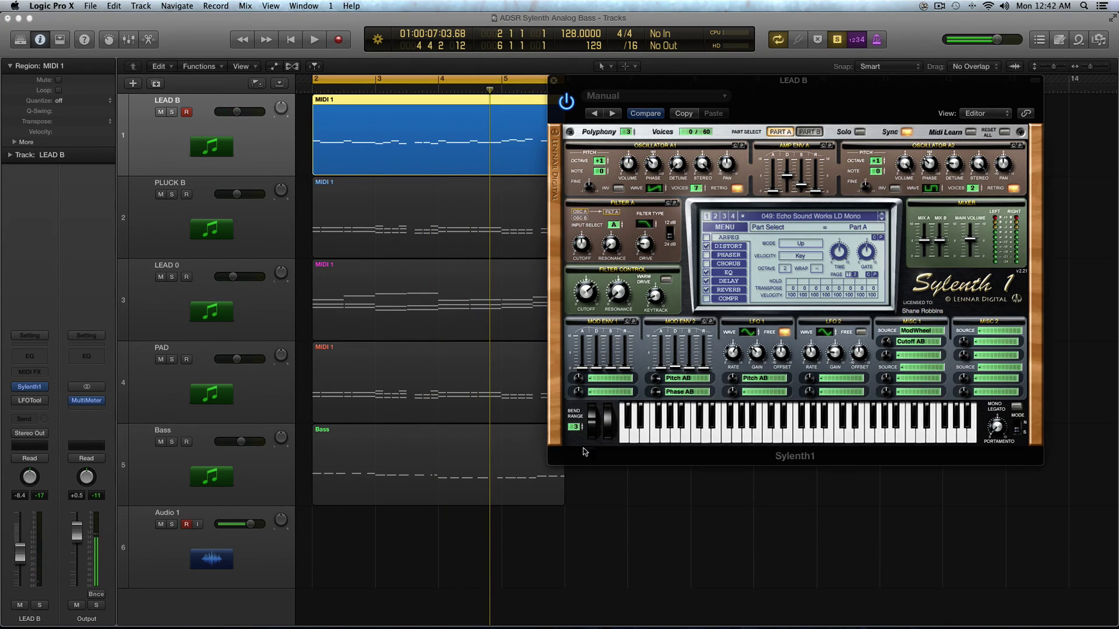
Clear Mod Env 2's Phase AB and Pitch AB destinations to '–'.
left_click(677, 384)
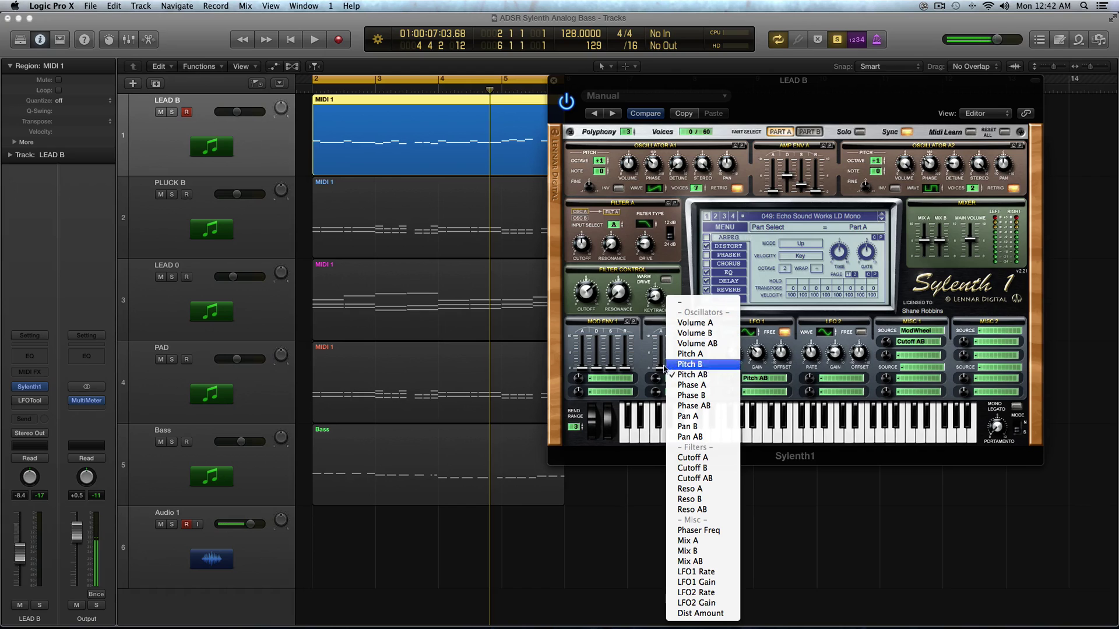
left_click(659, 371)
left_click(682, 390)
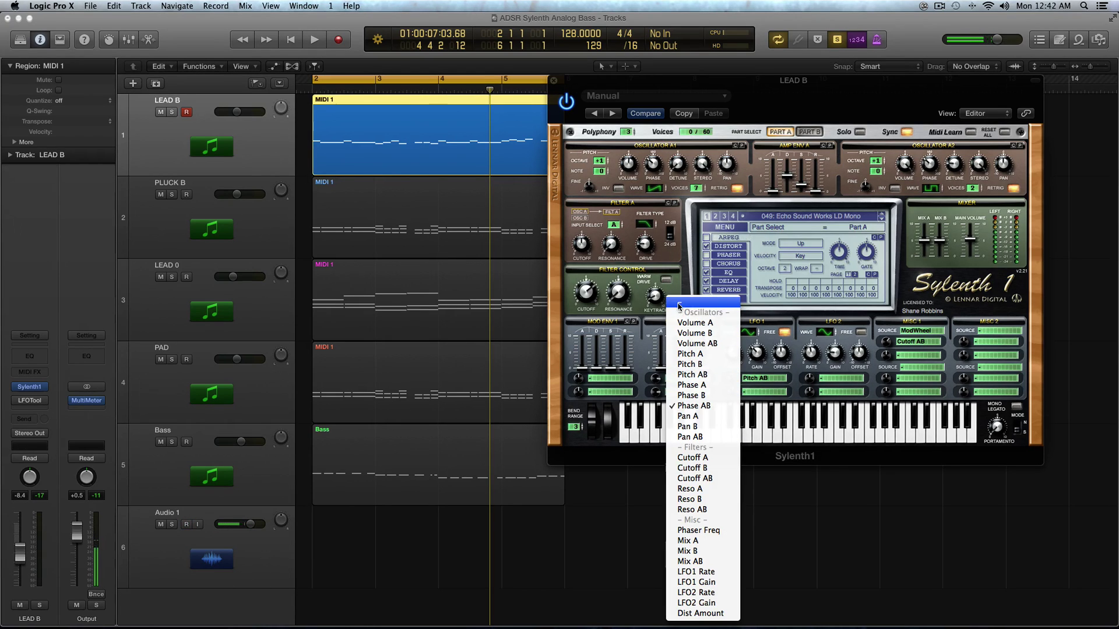
left_click(679, 303)
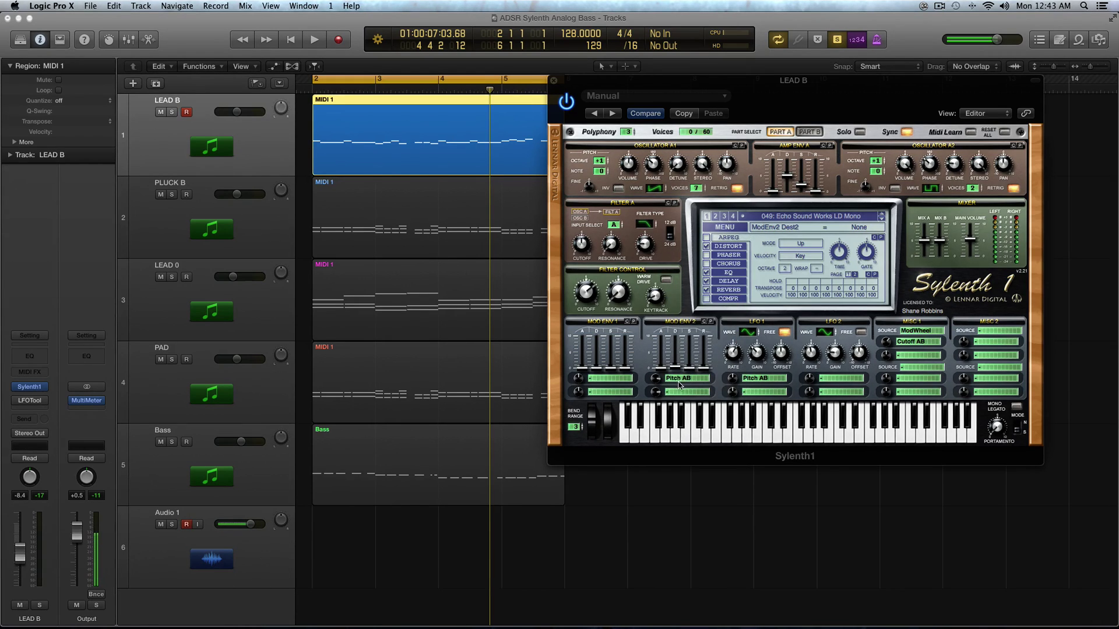
left_click(681, 385)
left_click(680, 303)
Look through the Mod Env 1 and Mod Env 2 destination menus without changing them.
left_click(612, 382)
left_click(574, 343)
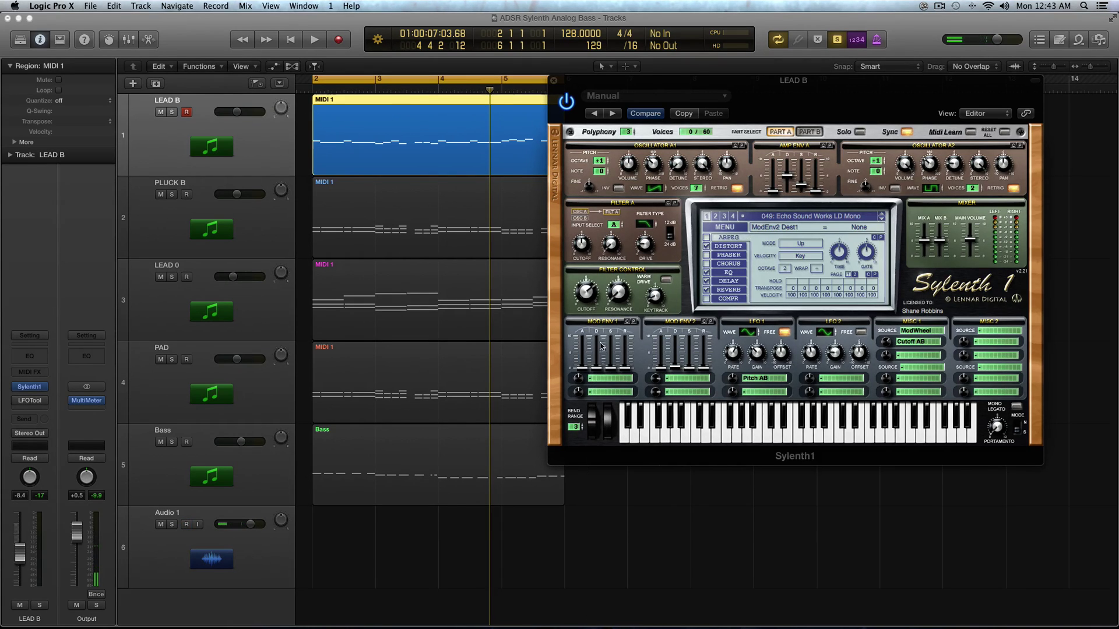
left_click(606, 379)
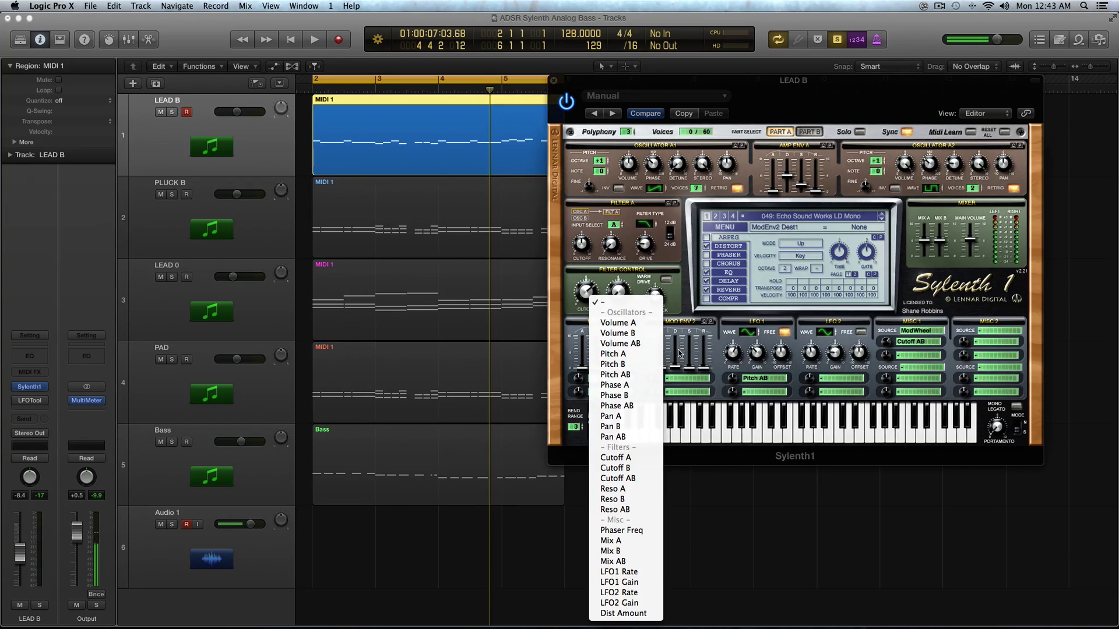
left_click(682, 378)
left_click(682, 378)
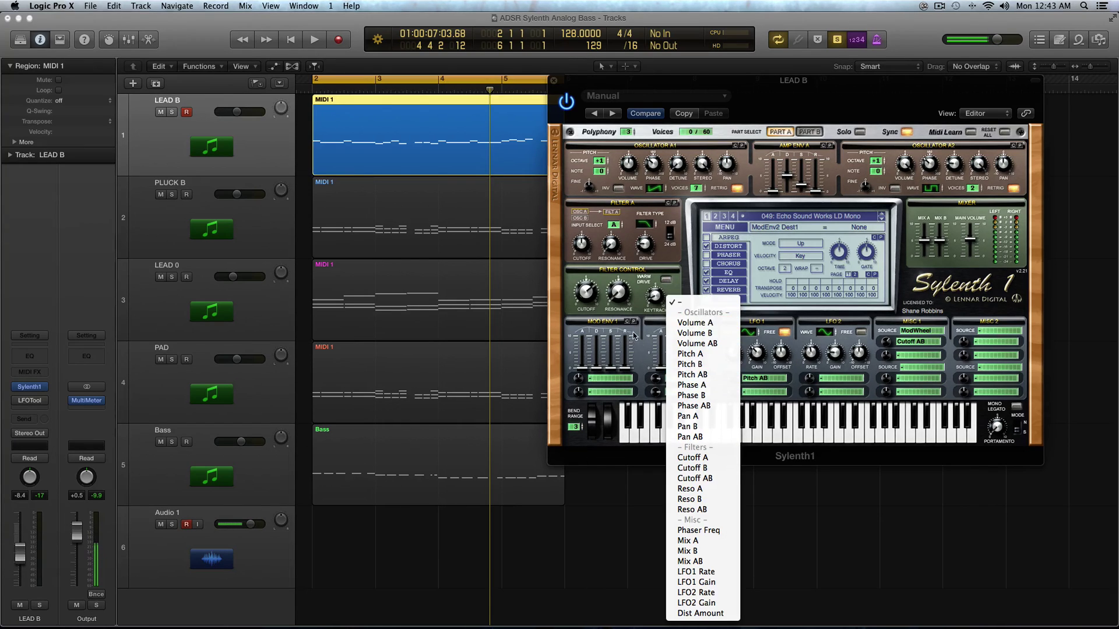
left_click(640, 355)
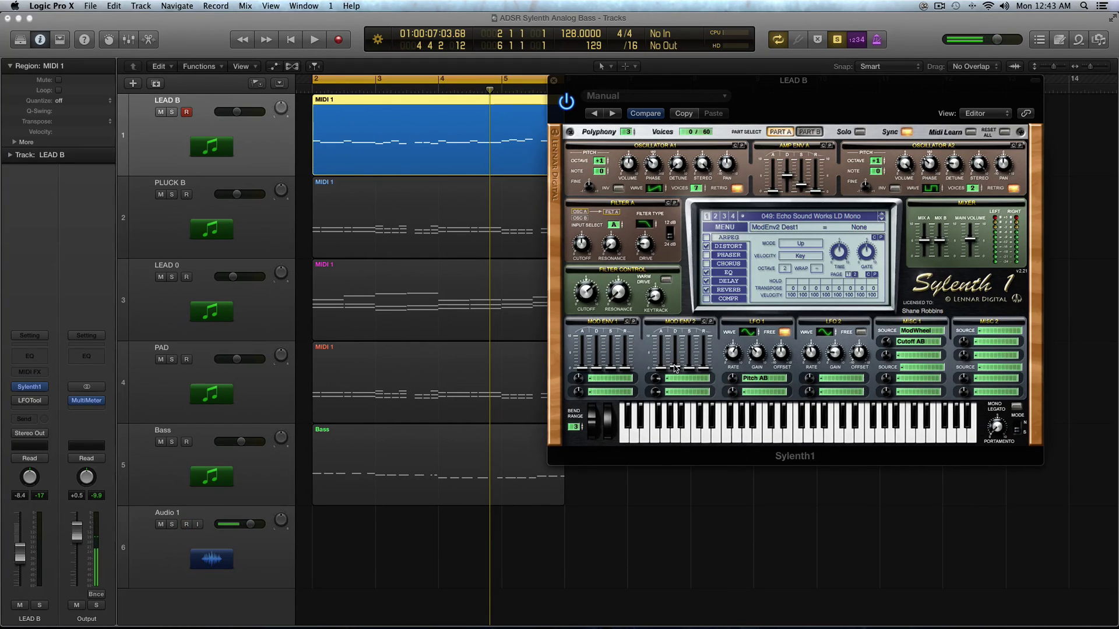
With the lead playing, set Mod Env 2's destinations to Pitch AB and Phase AB.
key("space")
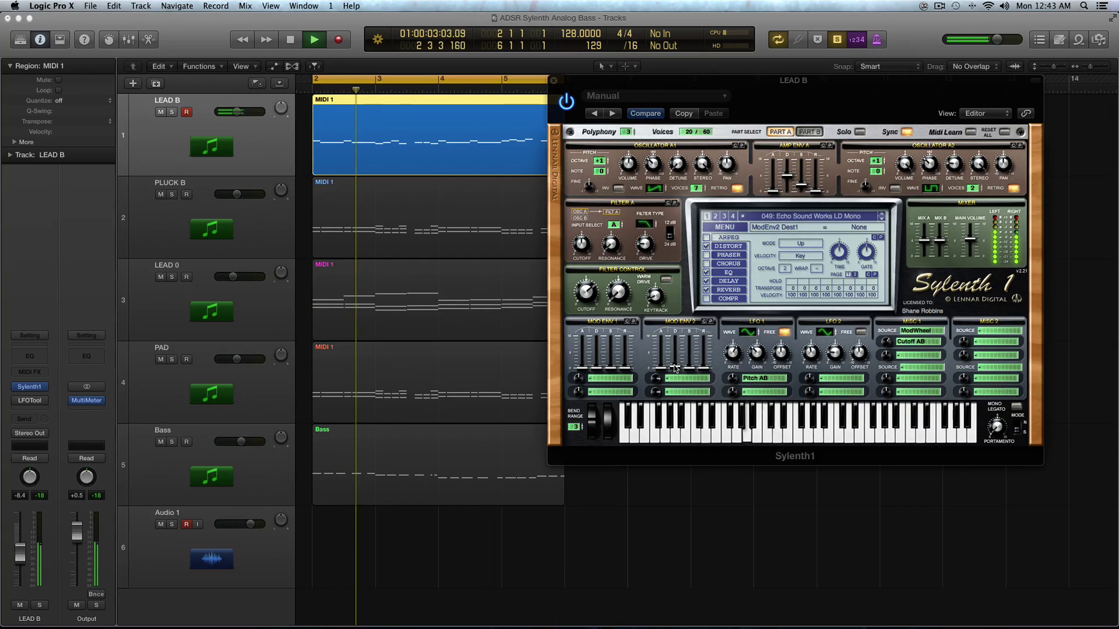
left_click(677, 379)
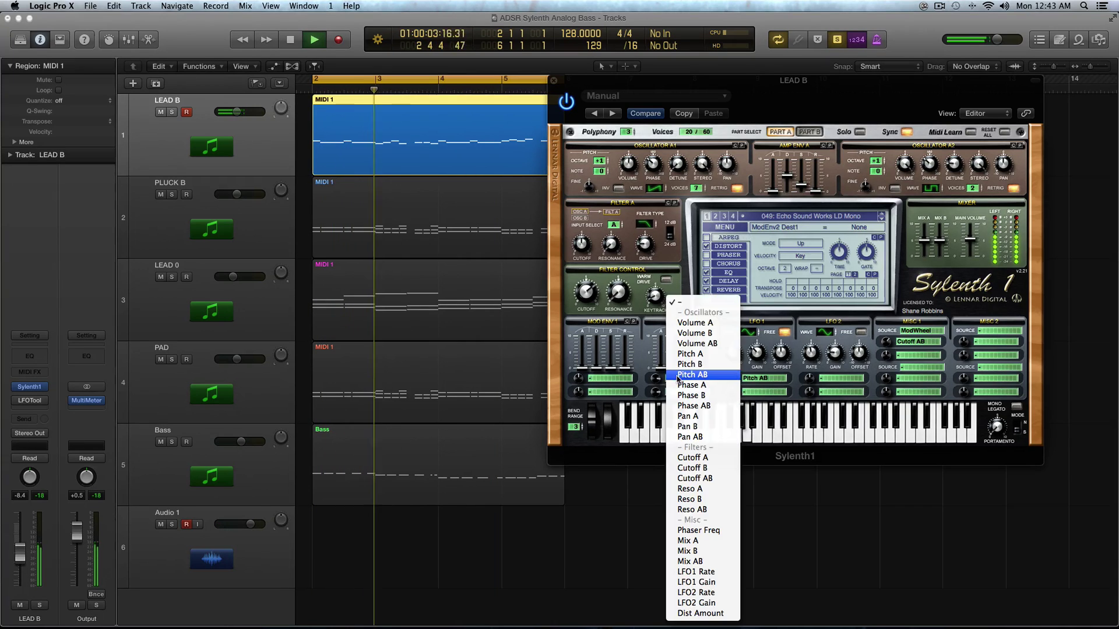
left_click(727, 376)
left_click(679, 392)
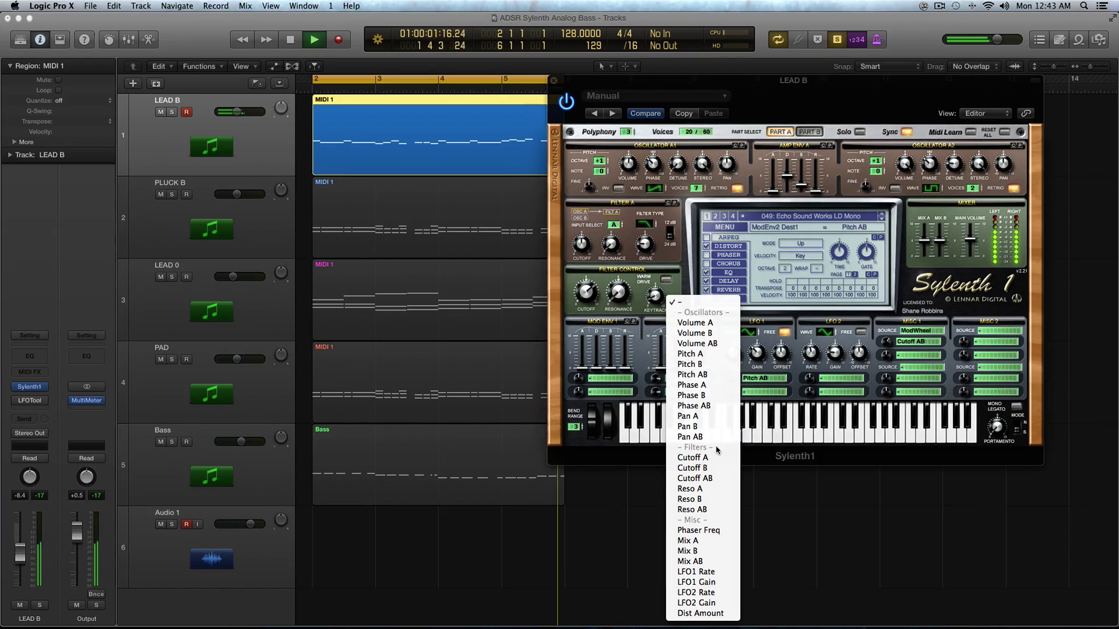
left_click(693, 406)
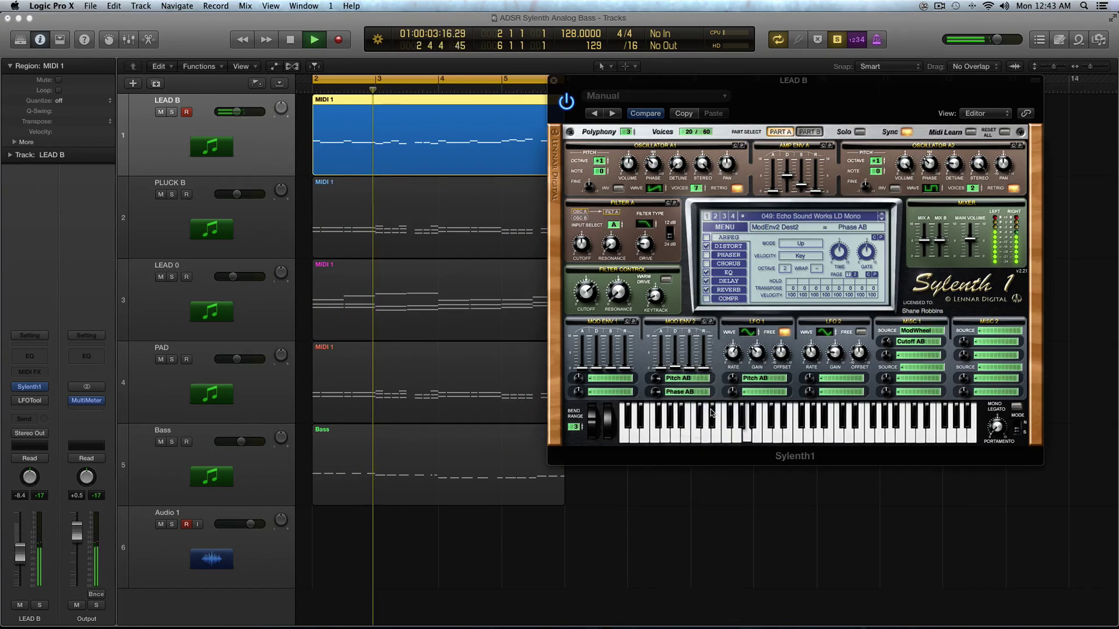
key("space")
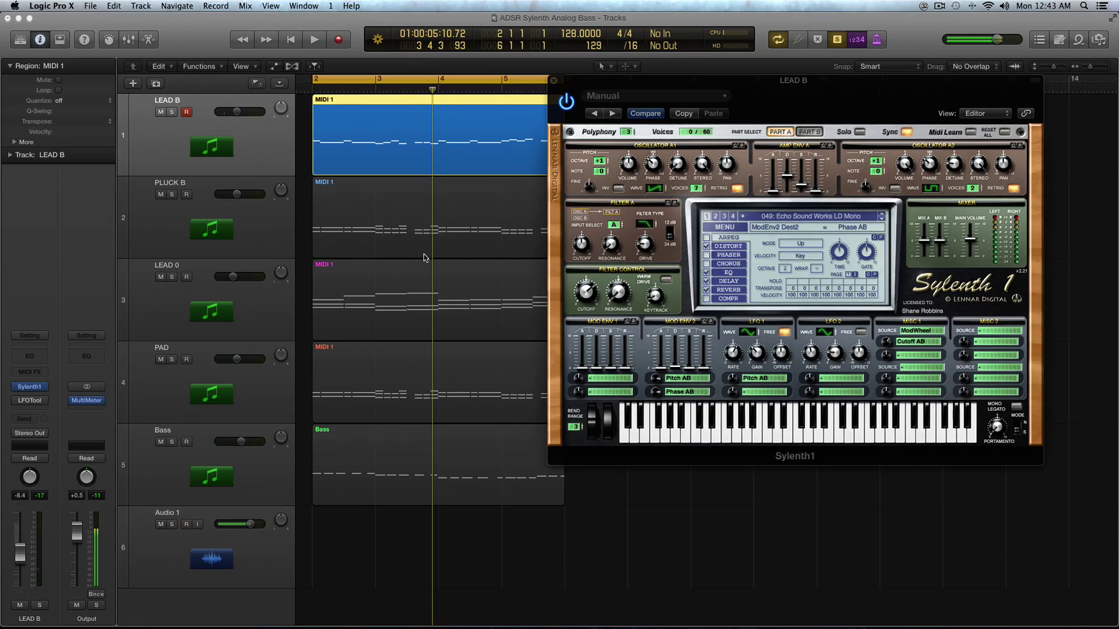
Clear both Mod Env 2 destinations and play LEAD B and PLUCK B unmodulated.
left_click(405, 210, "shift")
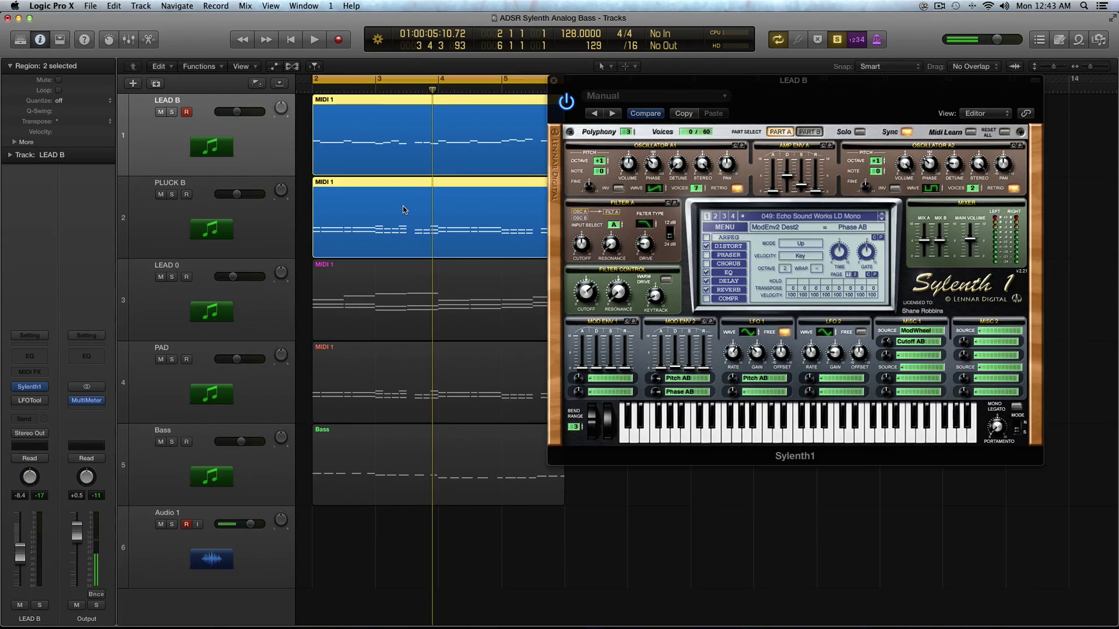
left_click(685, 381)
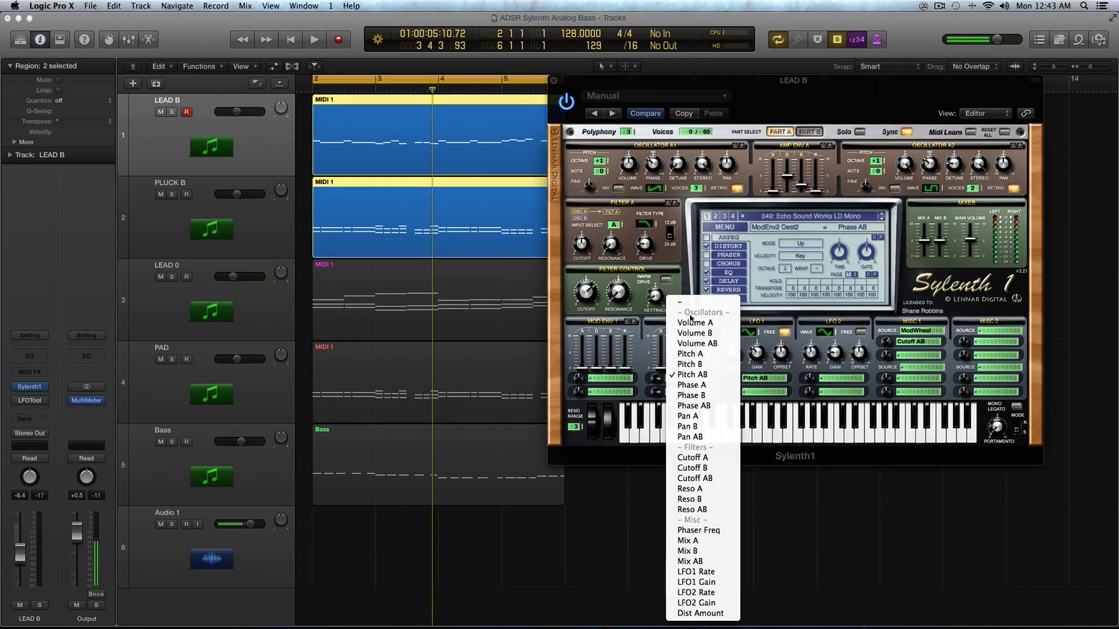
left_click(690, 306)
left_click(696, 392)
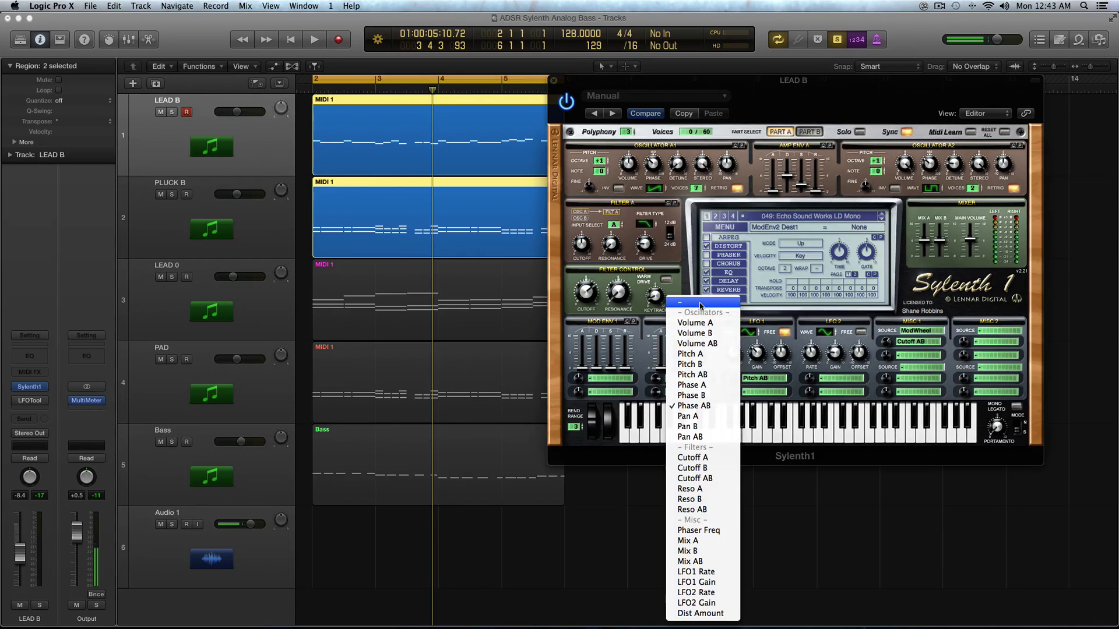
left_click(698, 305)
key("super+Down")
key("shift+space")
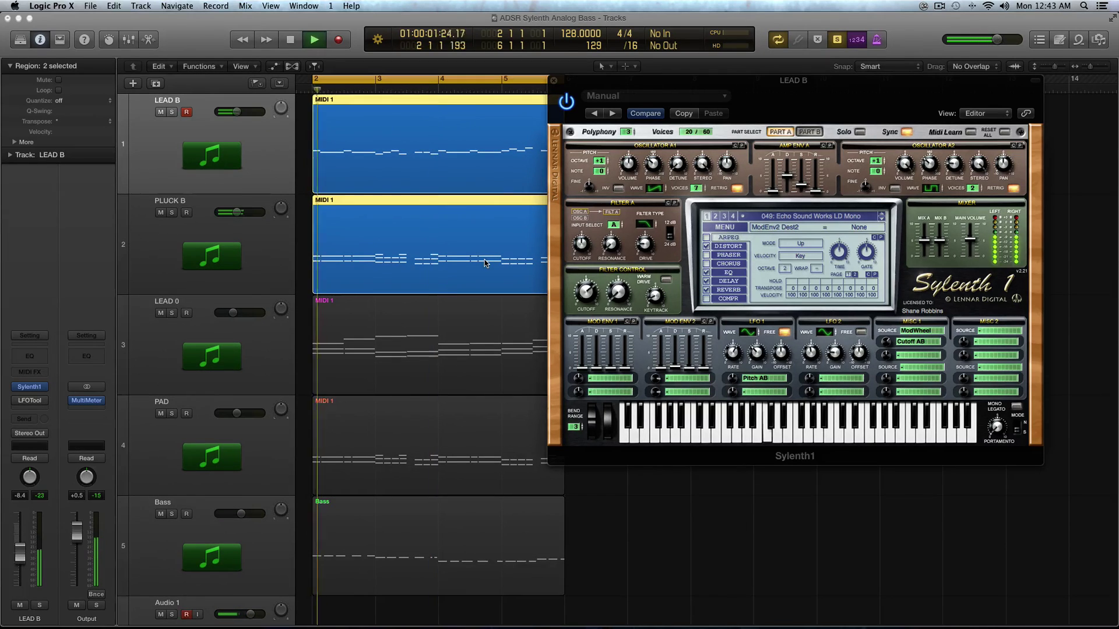
Restore Pitch AB and Phase AB as Mod Env 2's destinations during playback.
left_click(689, 382)
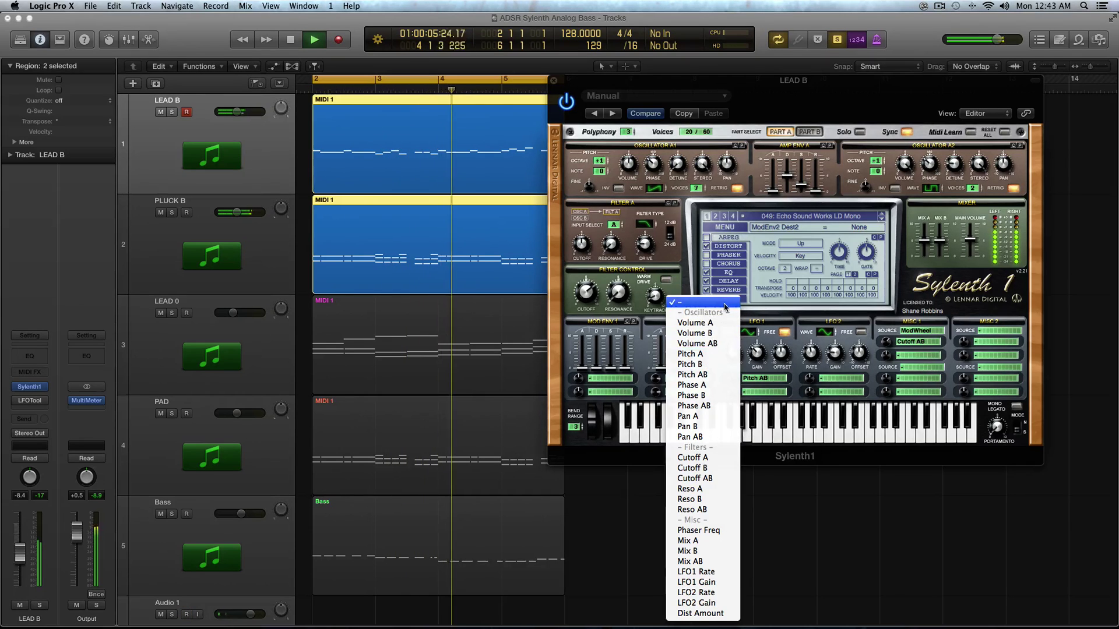
left_click(726, 375)
left_click(693, 392)
left_click(706, 406)
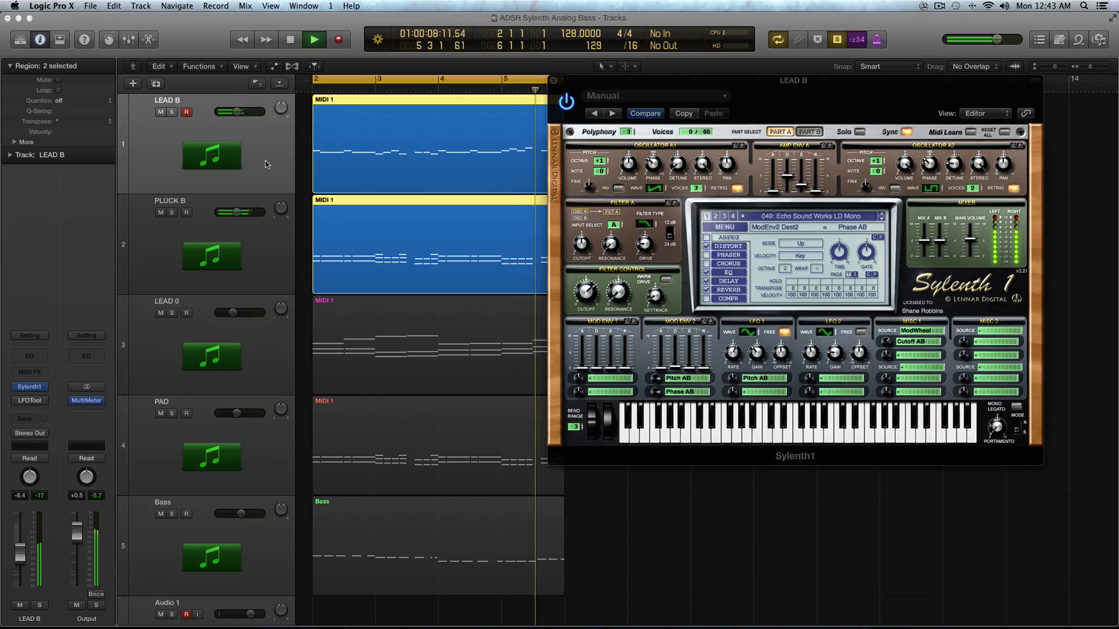
key("space")
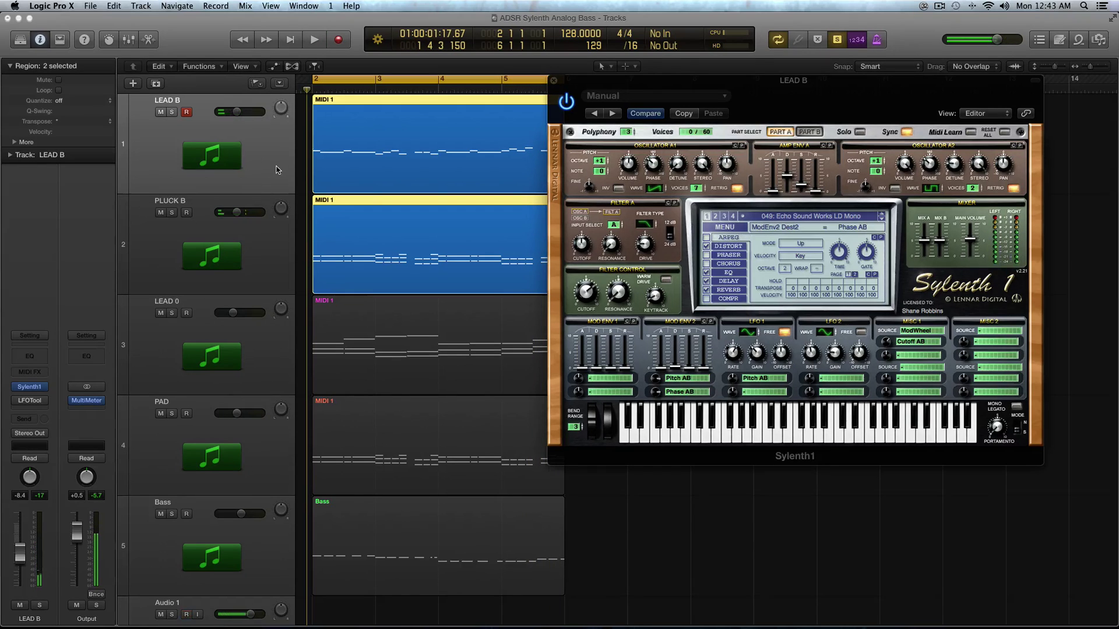
Reselect the LEAD B region and review both Mod Env 2 destination menus unchanged.
left_click(305, 166)
left_click(338, 173)
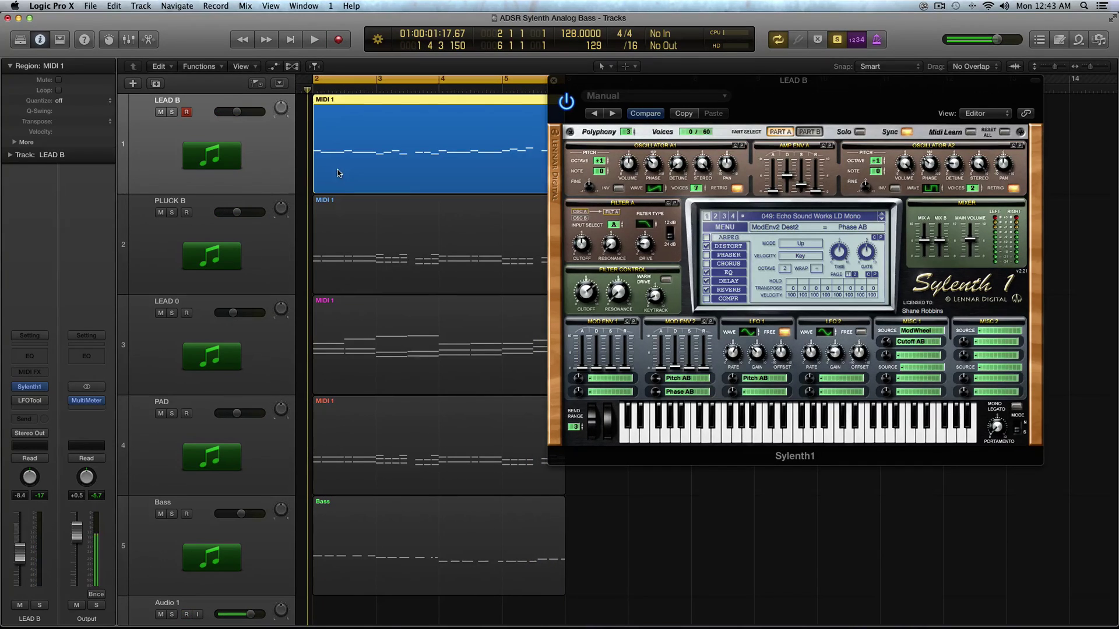
left_click(362, 221, "shift")
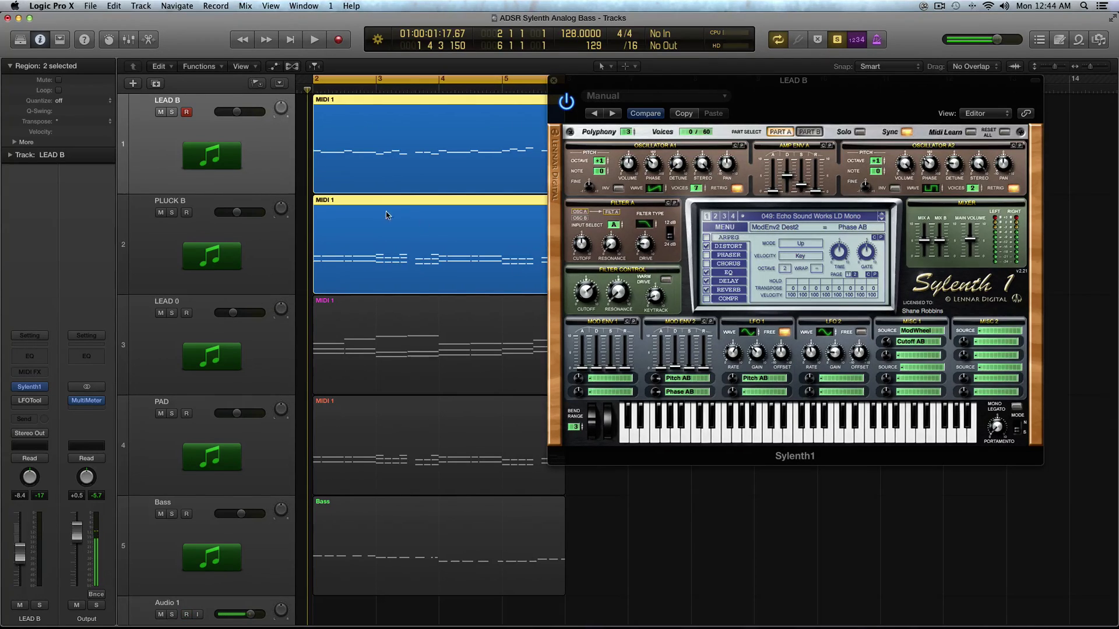
left_click(689, 381)
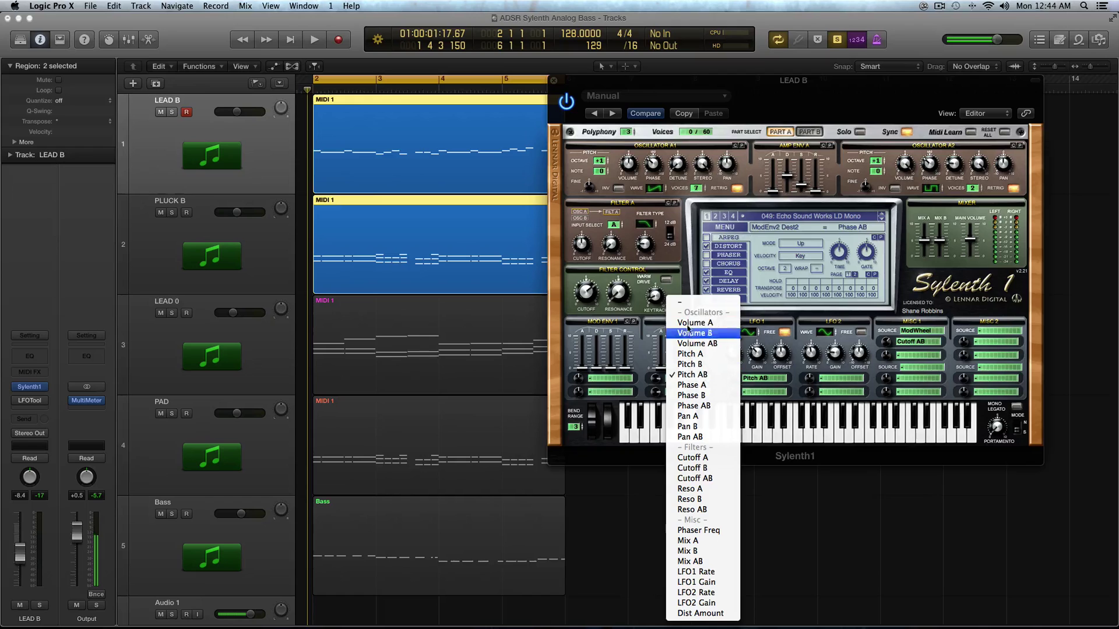
left_click(643, 370)
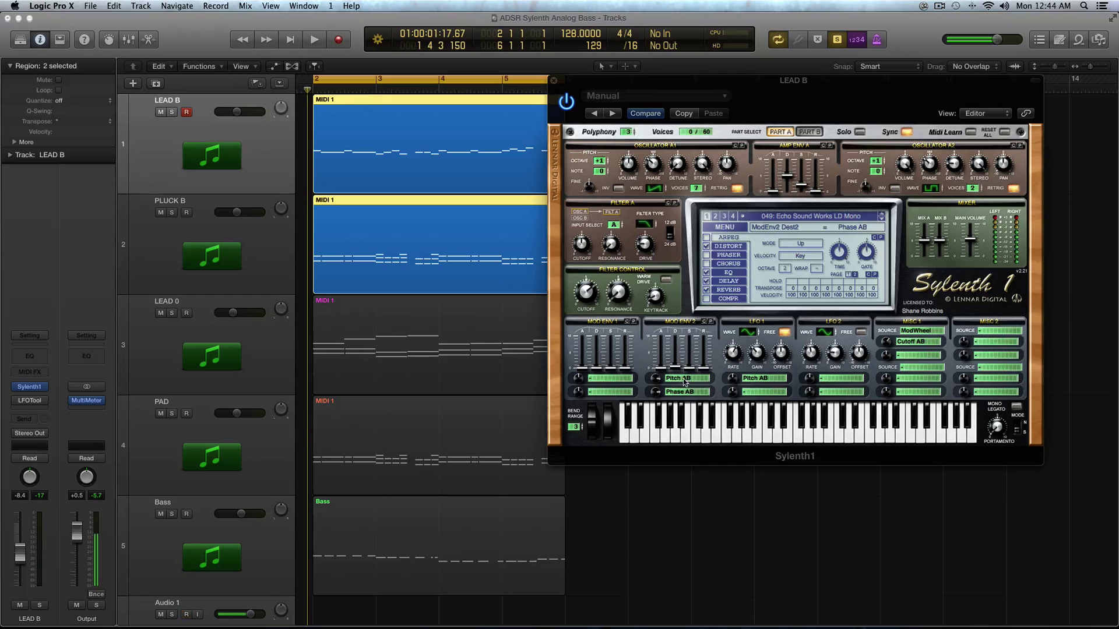
left_click(335, 172)
scroll(336, 171, "left", 1)
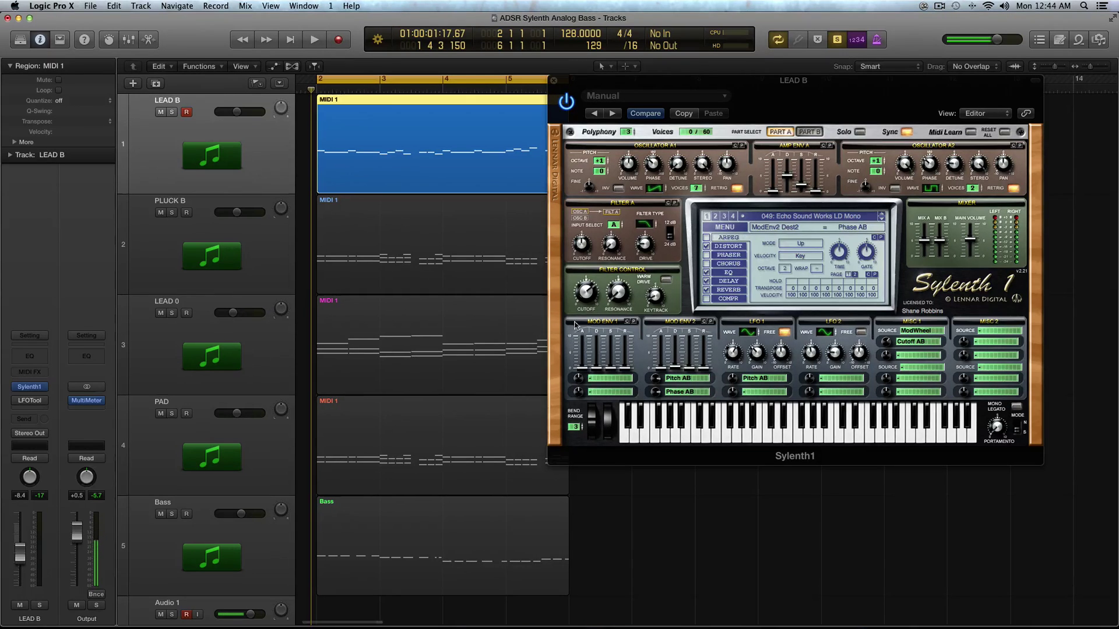
left_click(662, 381)
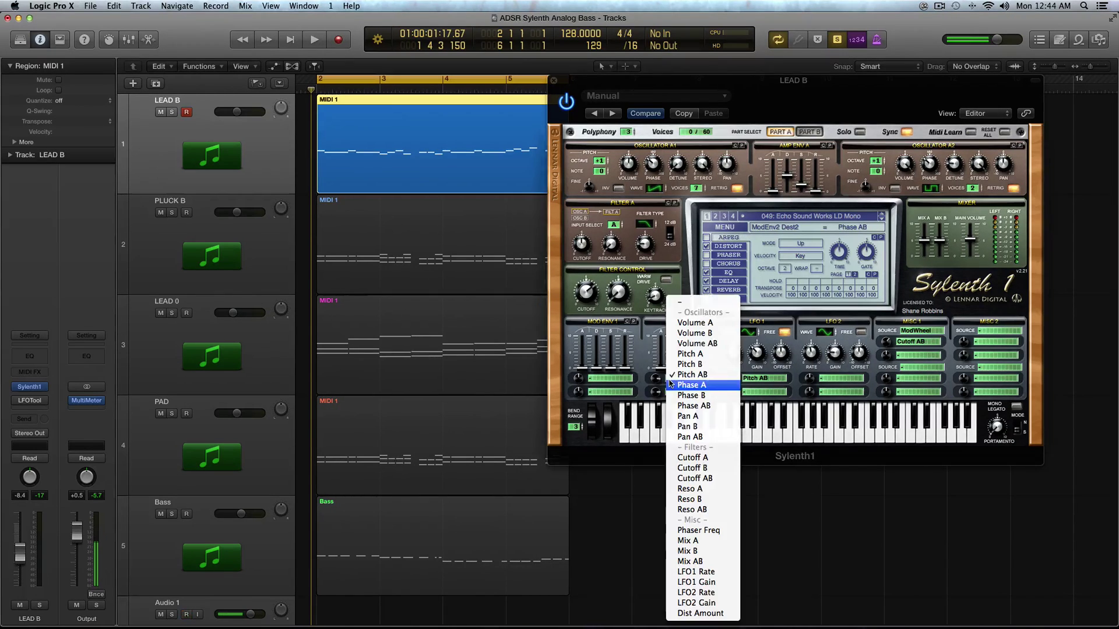
left_click(648, 386)
left_click(679, 392)
left_click(683, 396)
Remove both Mod Env 2 destinations, then set only the first back to Pitch AB.
left_click(681, 396)
left_click(680, 299)
key("space")
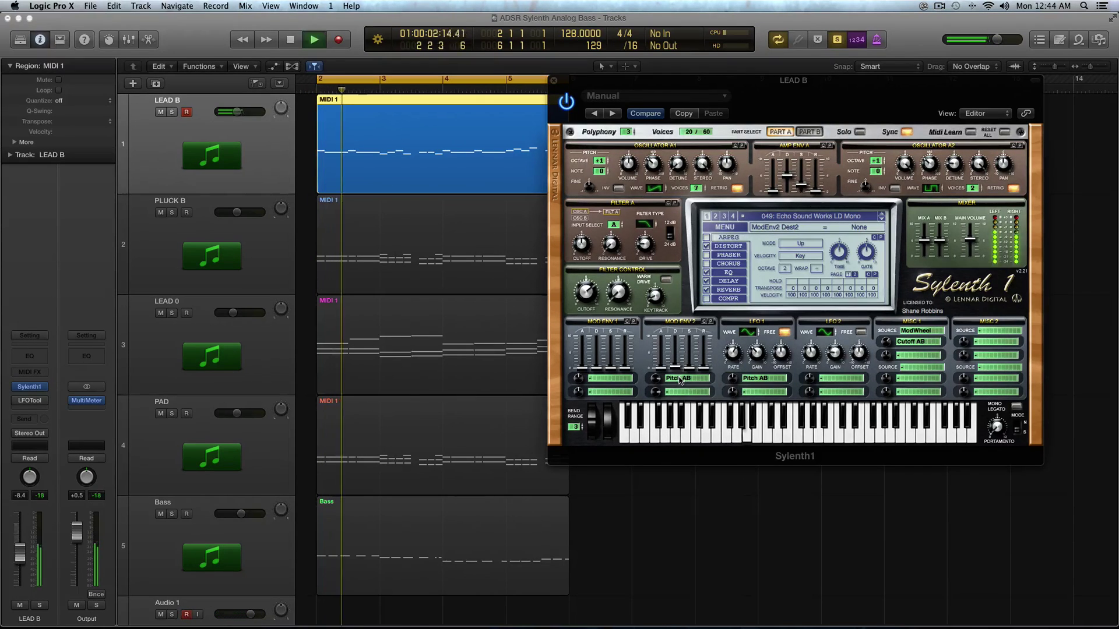
left_click(680, 380)
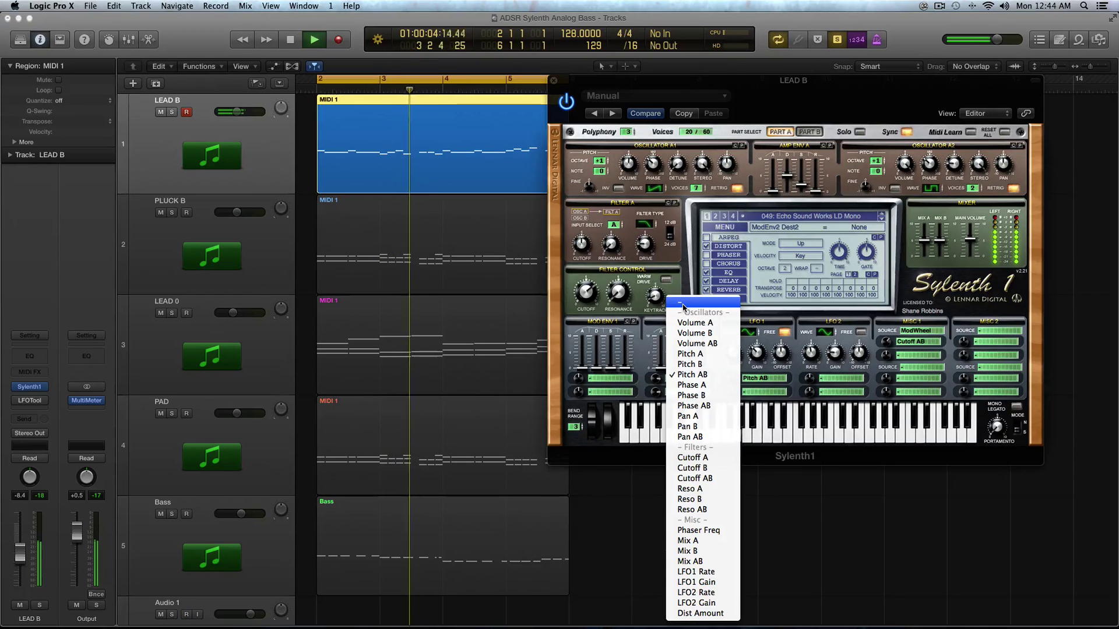
left_click(683, 305)
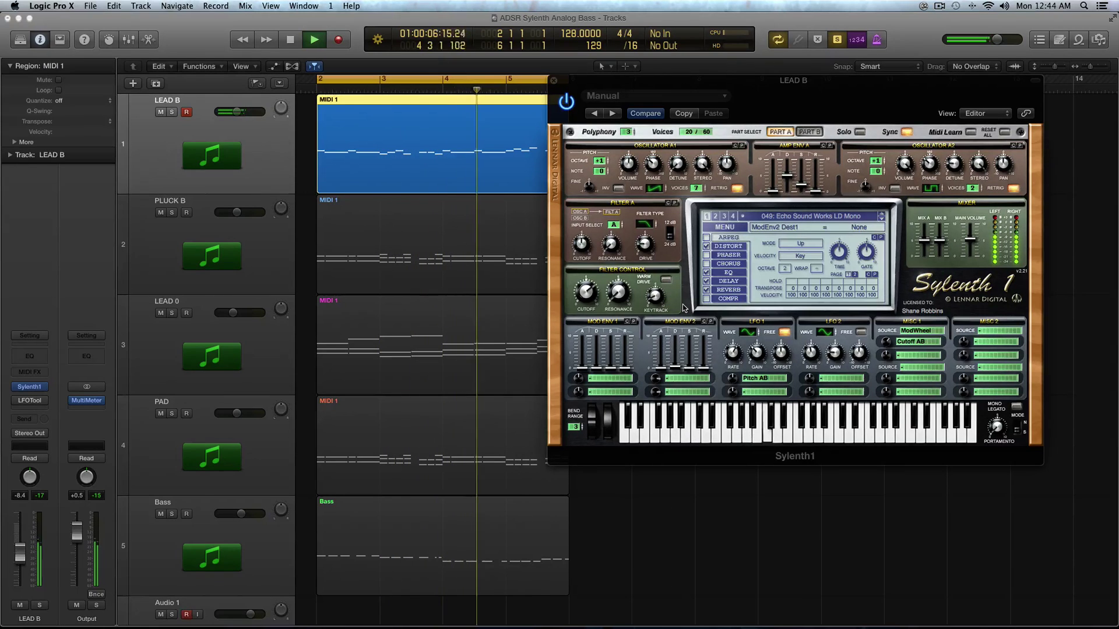
key("space")
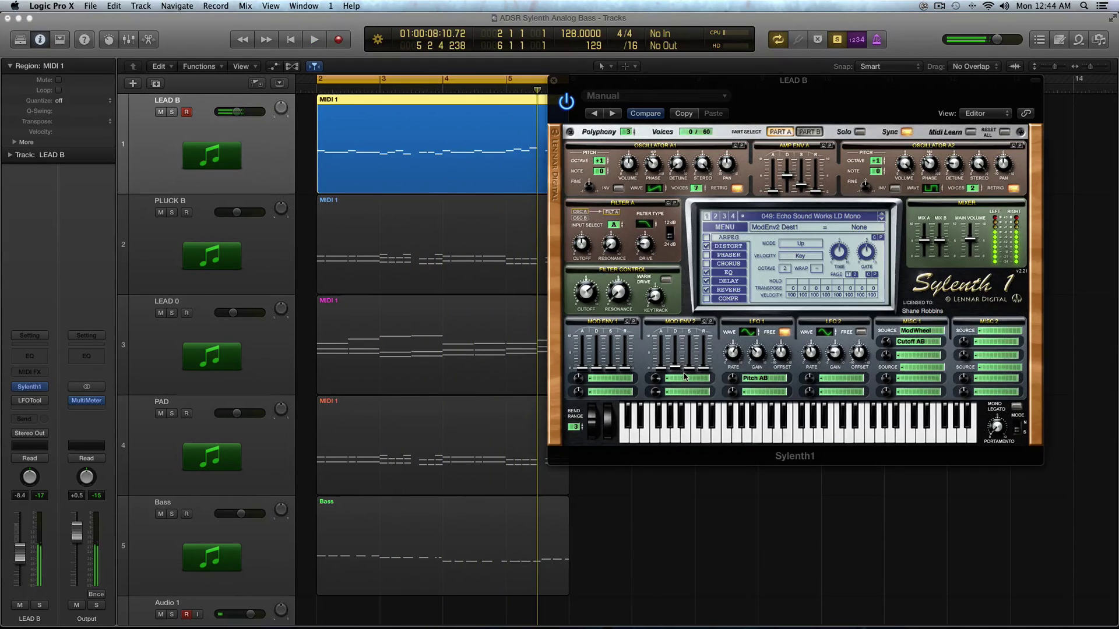
left_click(684, 375)
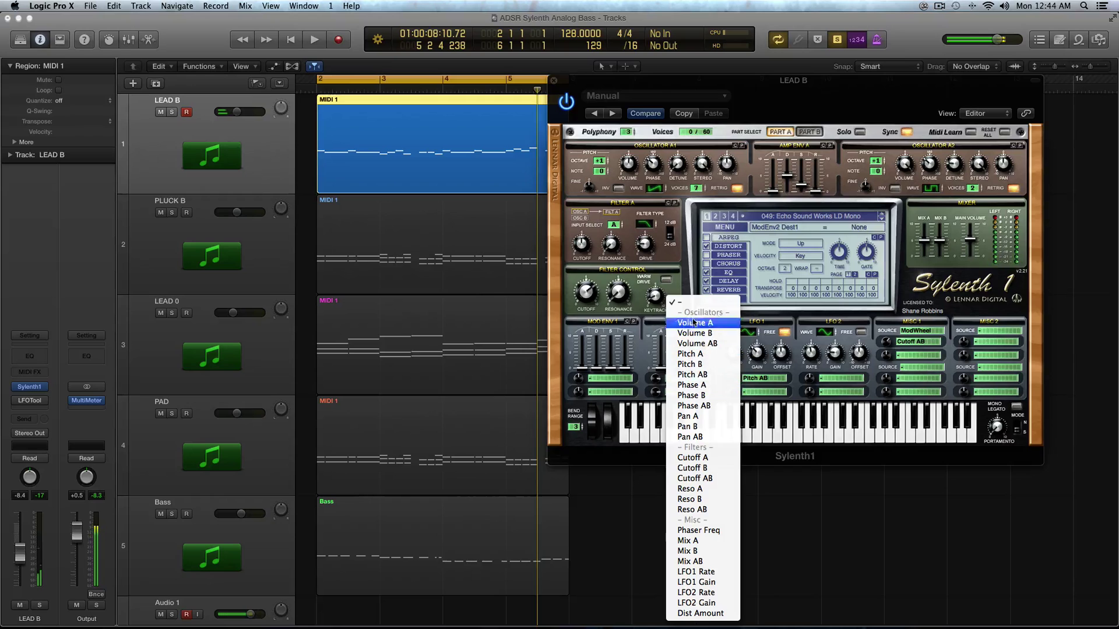
left_click(707, 375)
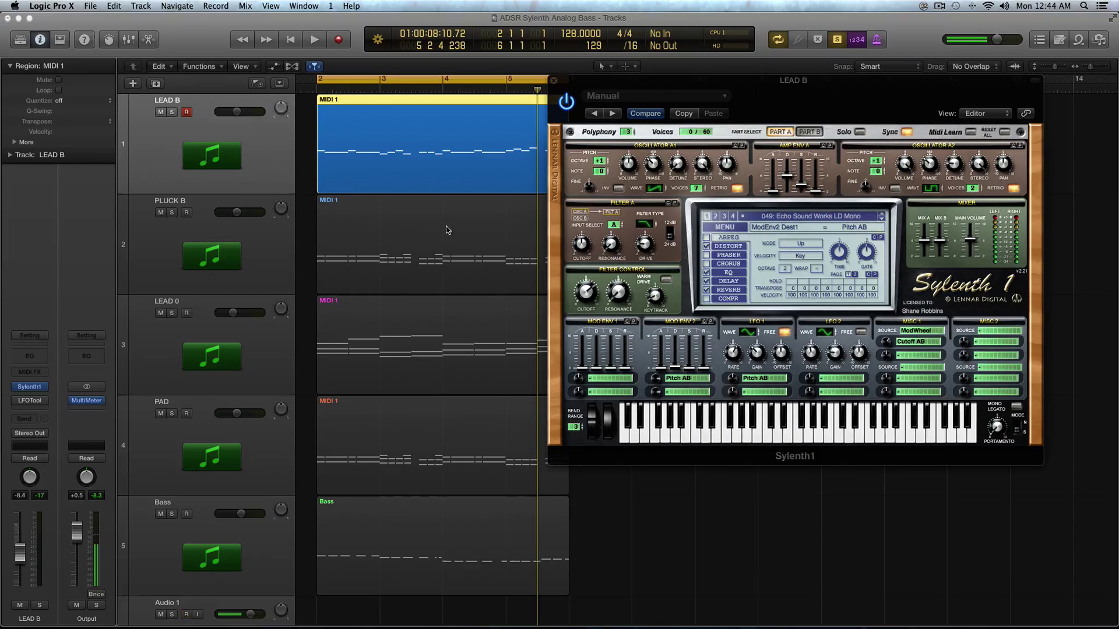
Audition PLUCK B with the pitch modulation, then reselect LEAD B and compare Part B's settings.
left_click(450, 245)
key("space")
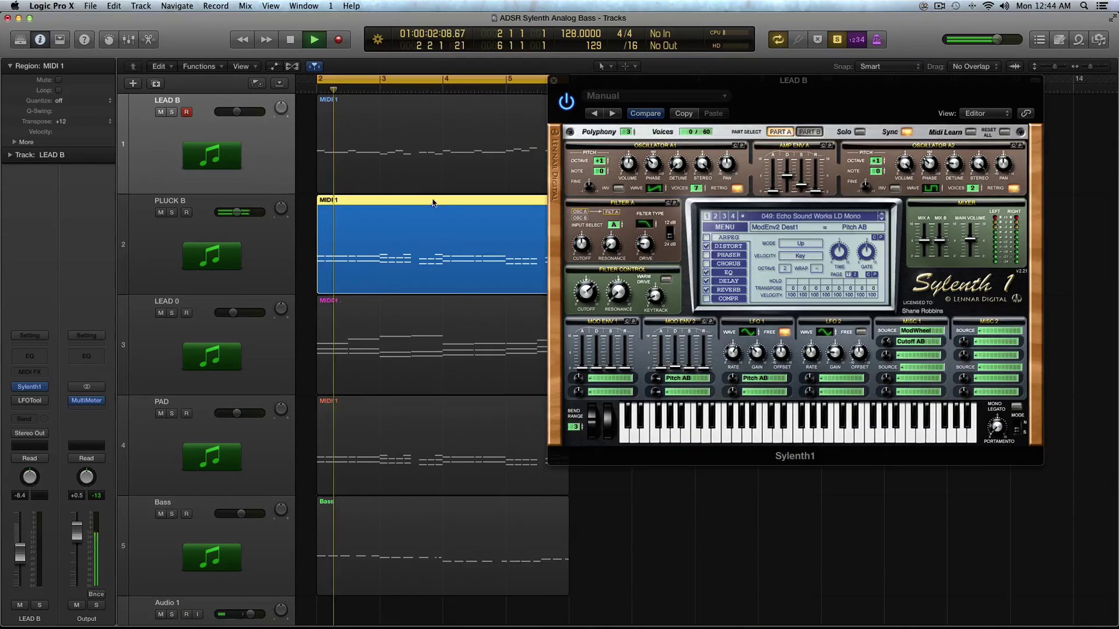
left_click(429, 181)
key("space")
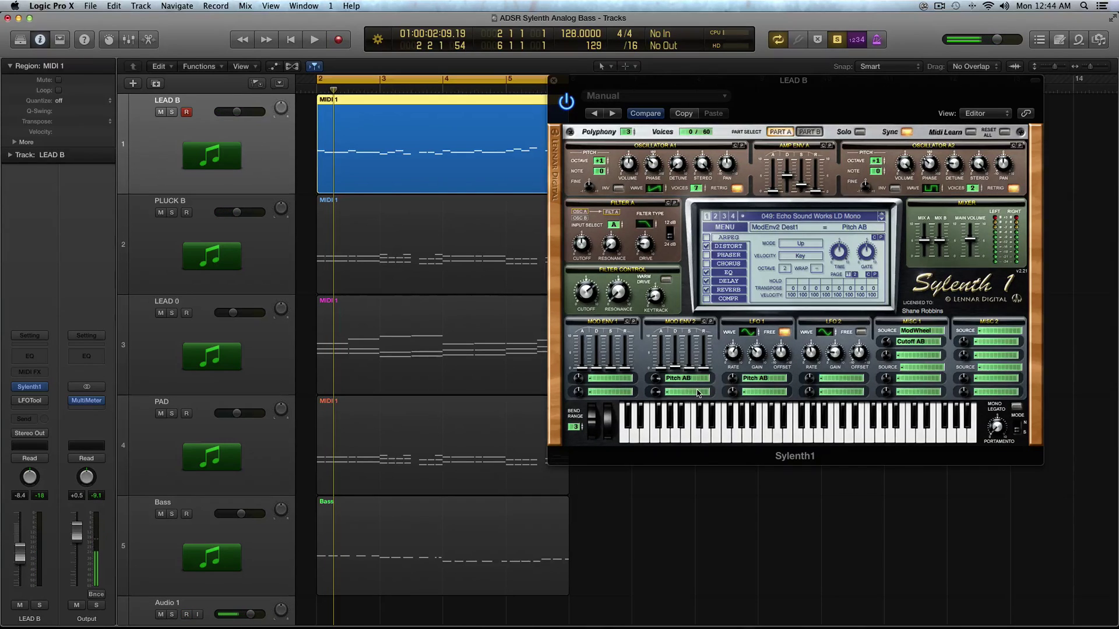
left_click(688, 378)
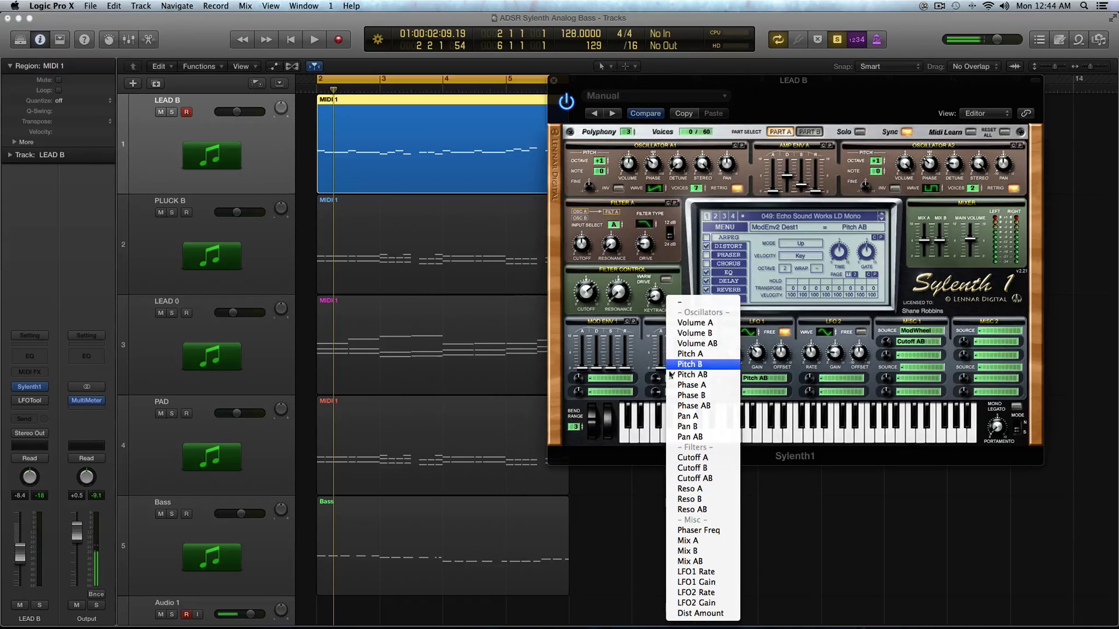
left_click(641, 372)
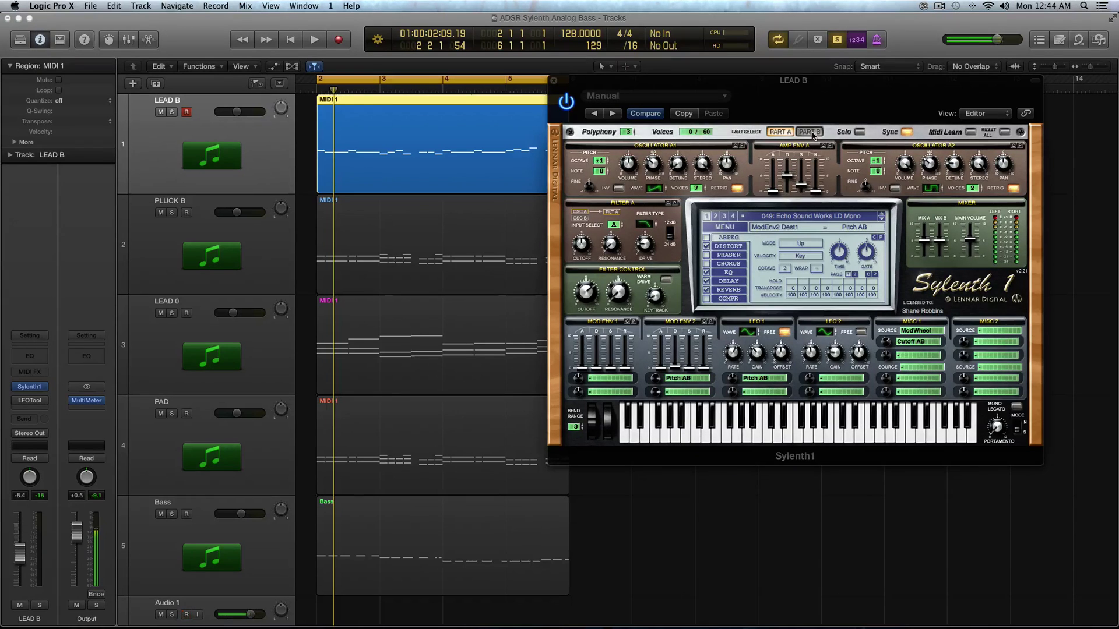
left_click(810, 132)
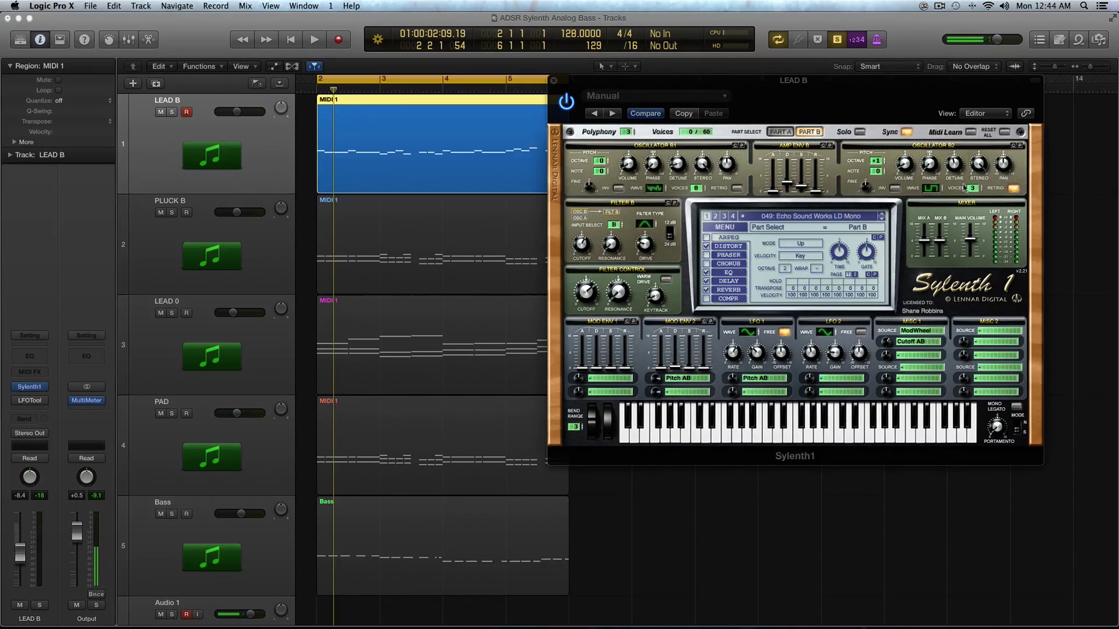
left_click(779, 132)
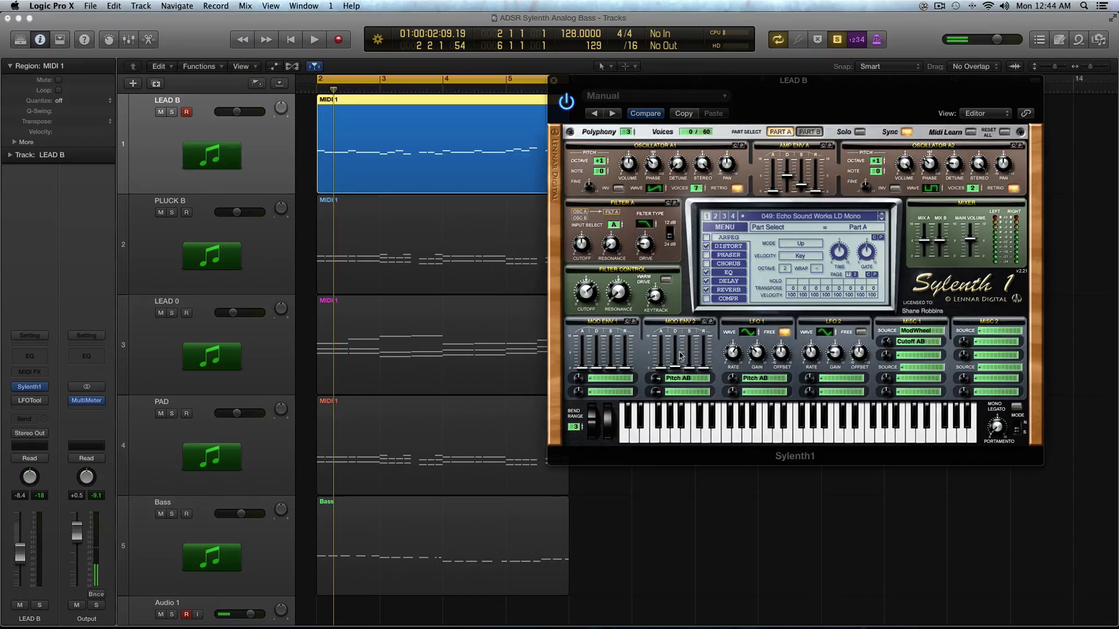
Lengthen Mod Env 2's decay to 5.17, audition it, then shorten it to 2.18.
left_click(659, 378)
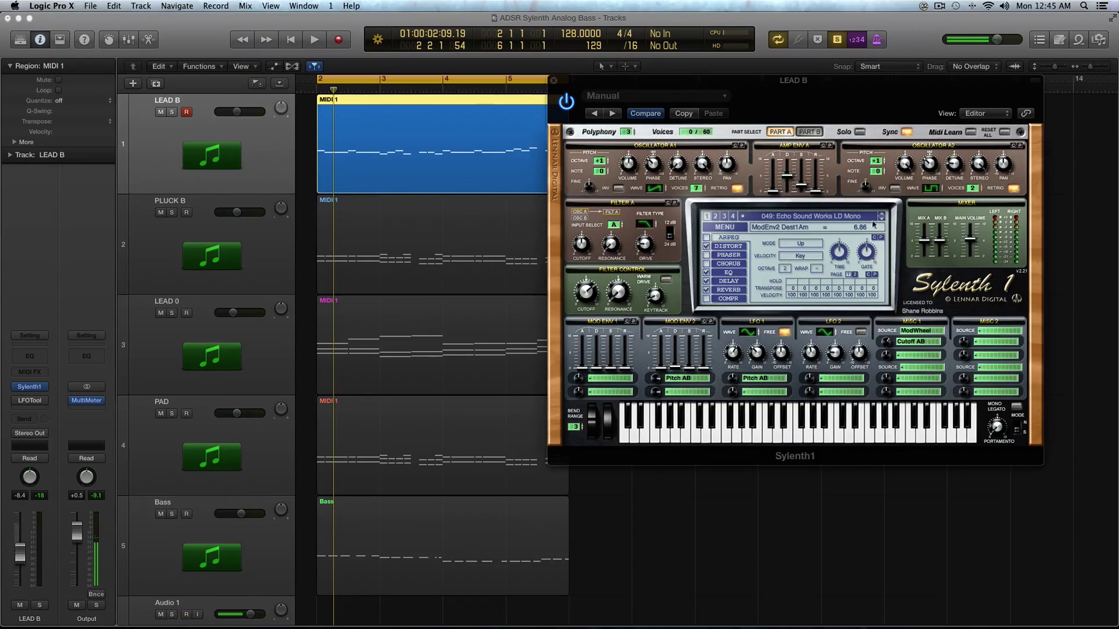
left_click(676, 370)
left_click_drag(678, 371, 682, 348)
key("space")
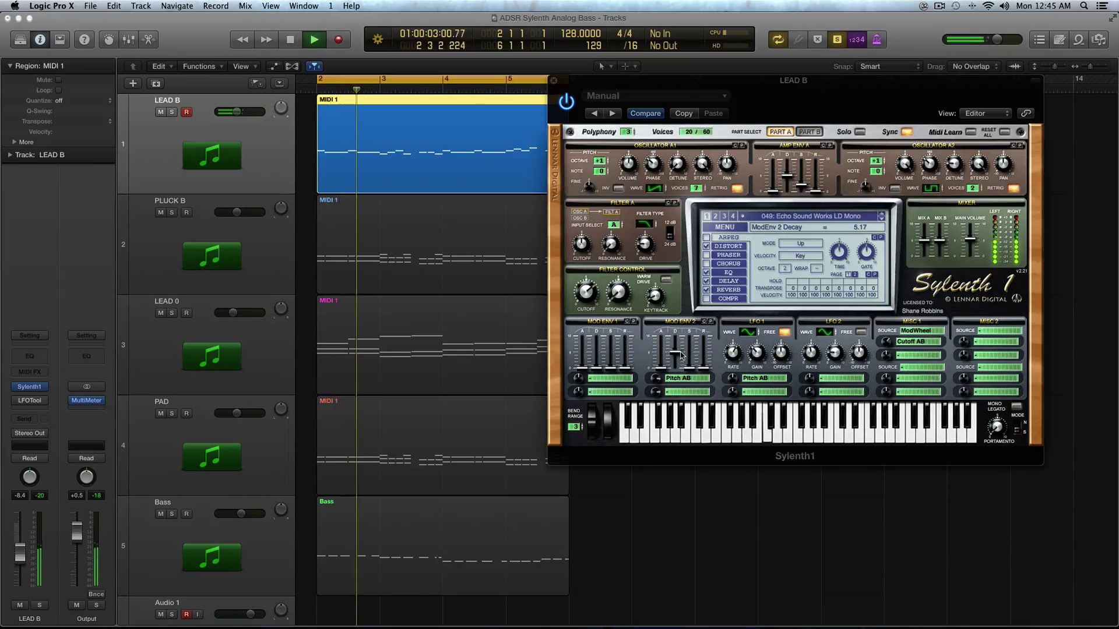
key("space")
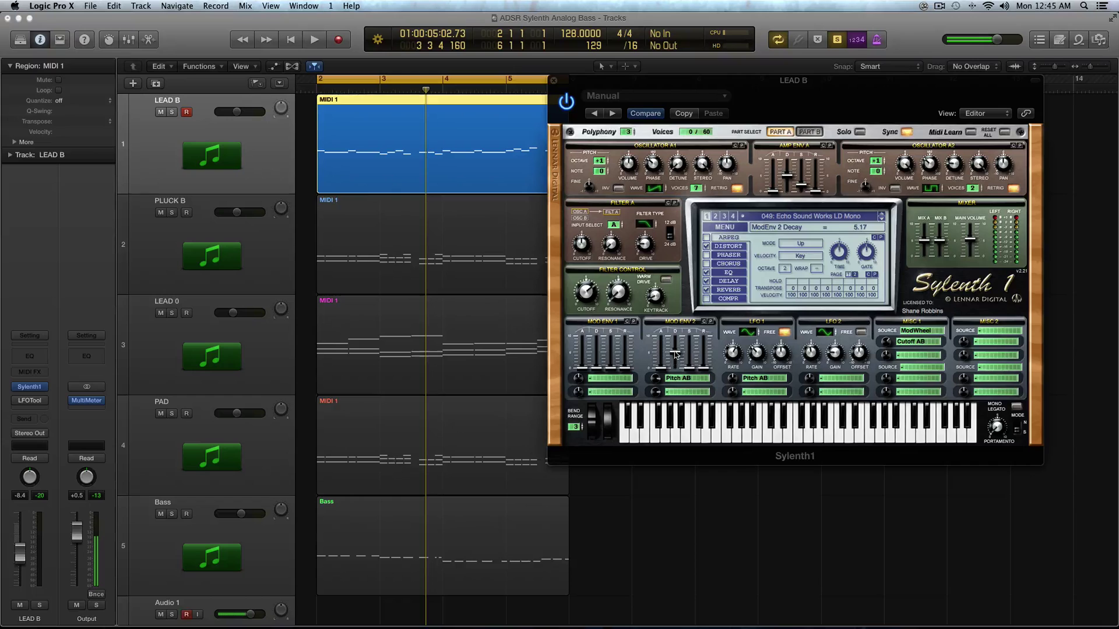
left_click_drag(677, 360, 674, 400)
key("space")
key("space")
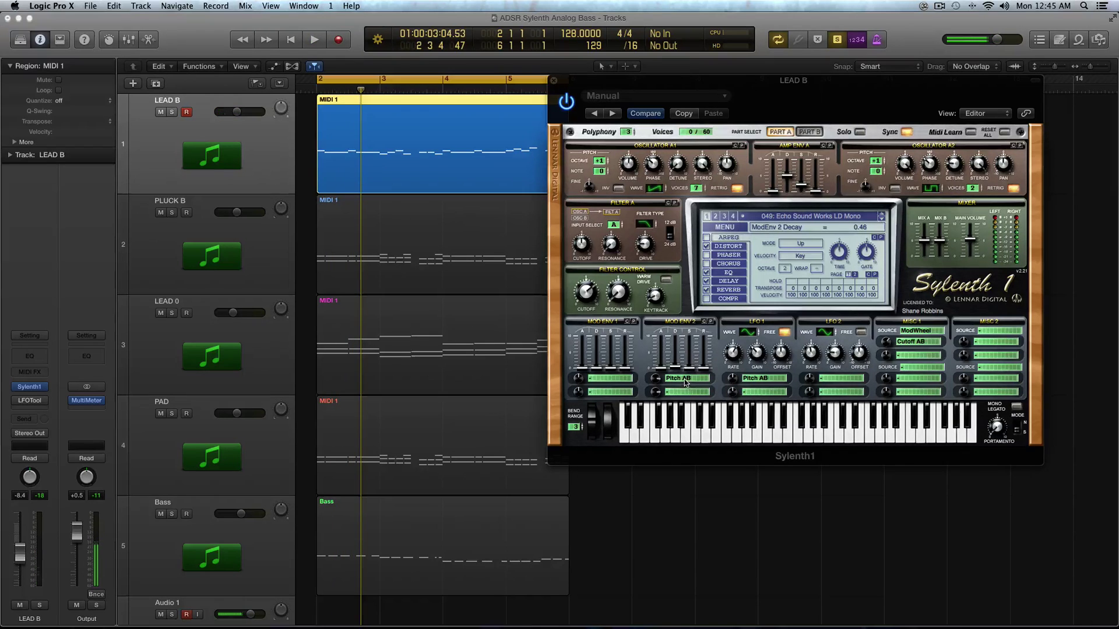
Adjust Mod Env 2's sustain, set Pitch AB amount to about 0.76 and decay to 1.38.
key("space")
mouse_move(690, 367)
left_mouse_down()
mouse_move(690, 338)
mouse_move(693, 369)
left_mouse_up()
key("space")
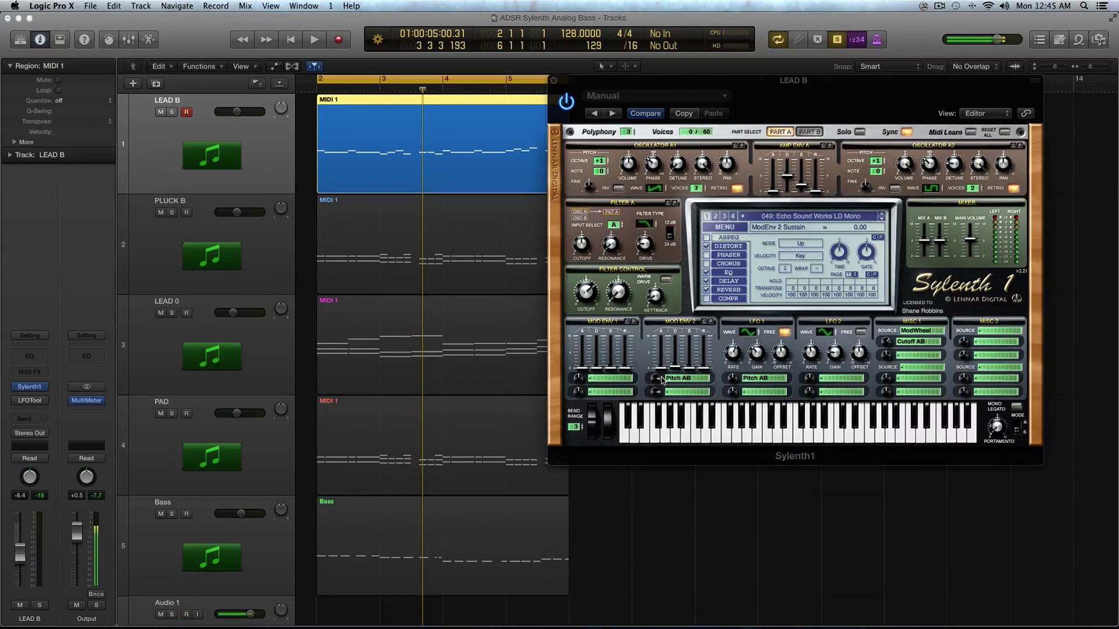
mouse_move(656, 379)
left_mouse_down()
mouse_move(659, 417)
mouse_move(662, 375)
left_mouse_up()
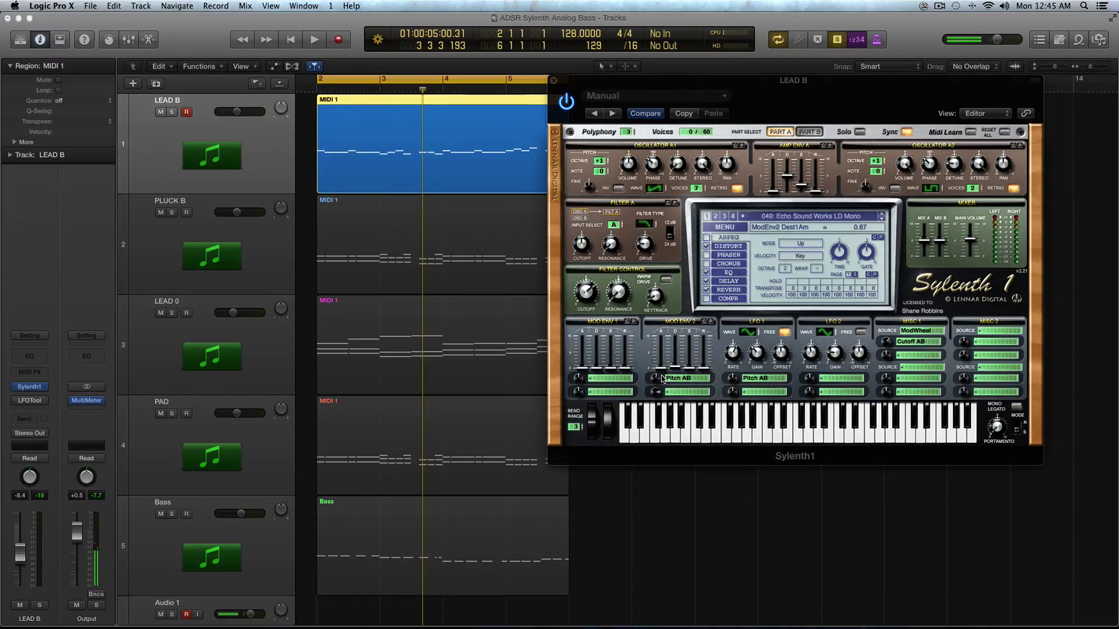
scroll(662, 379, "down", 1)
key("space")
left_click_drag(674, 368, 702, 364)
left_click(703, 367)
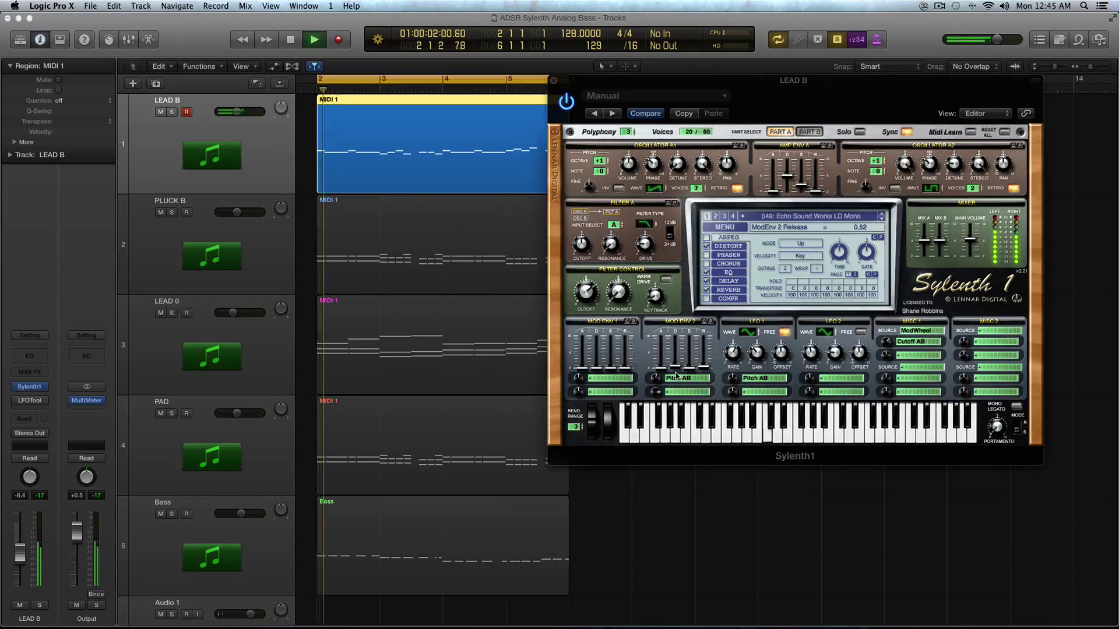
Set Mod Env 2's second destination to Pitch AB at a 6.29 amount and play.
key("space")
left_click(676, 377)
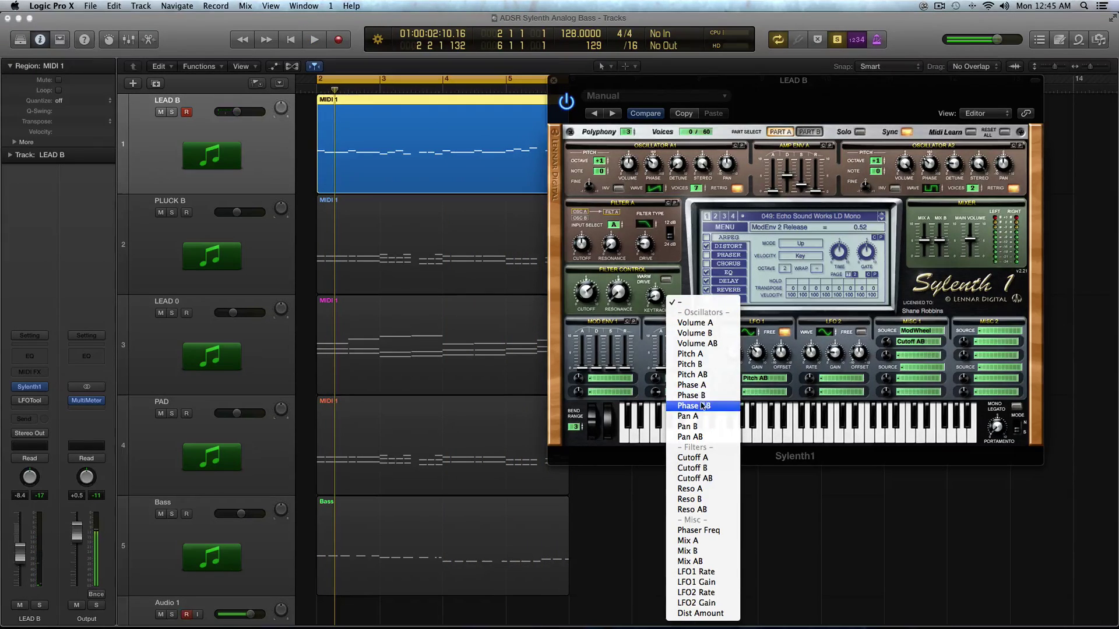
left_click(692, 374)
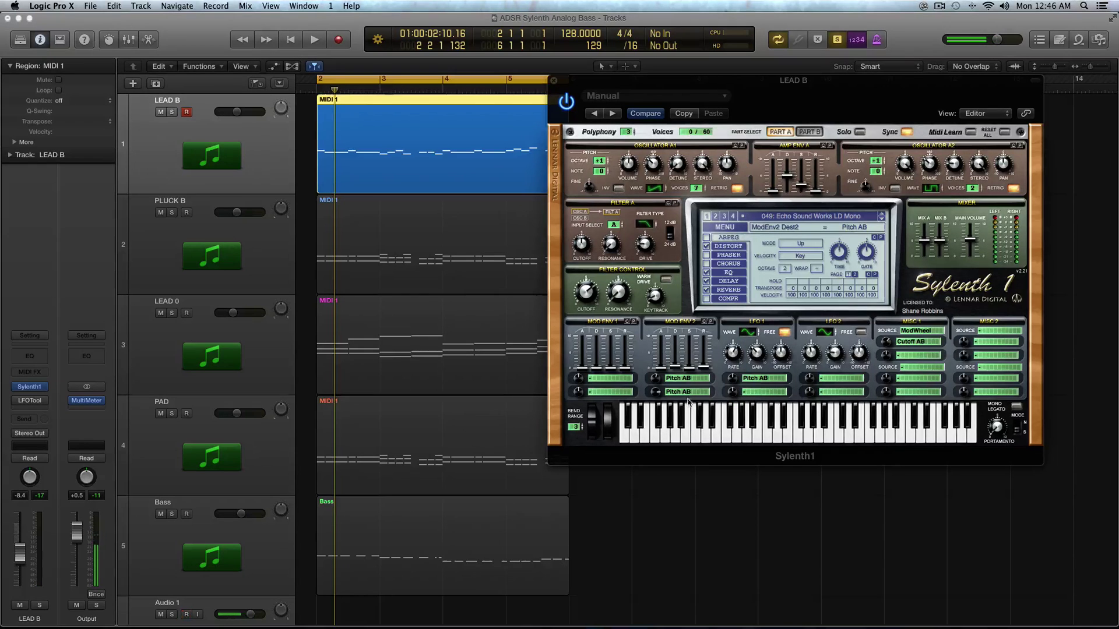
left_click(659, 394)
key("space")
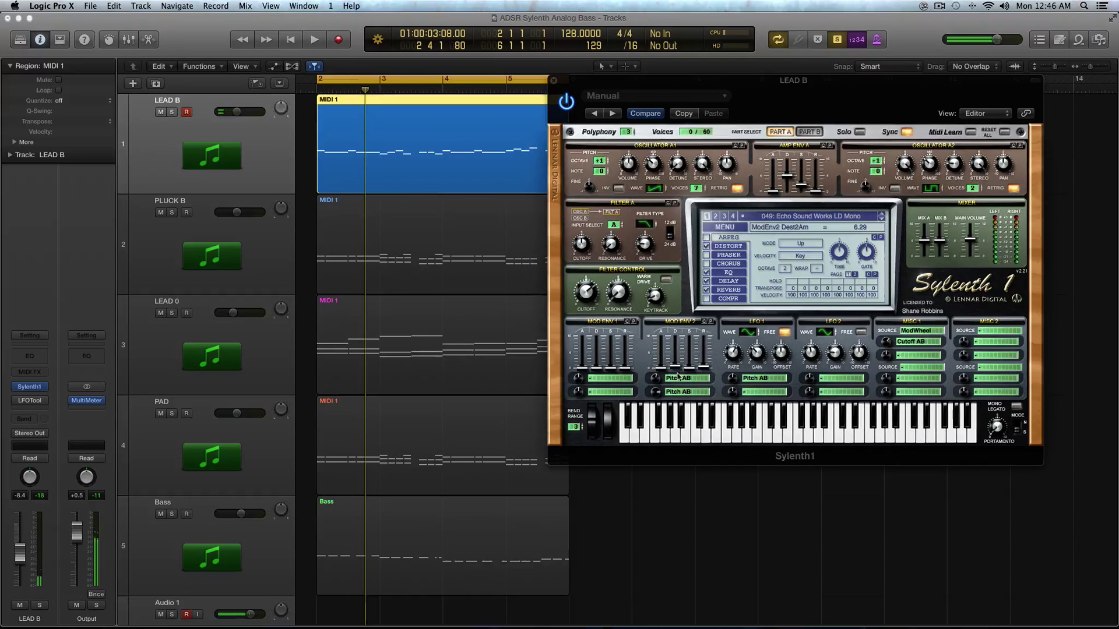
Compare the patch without the second destination, then restore it to Pitch AB.
left_click(676, 392)
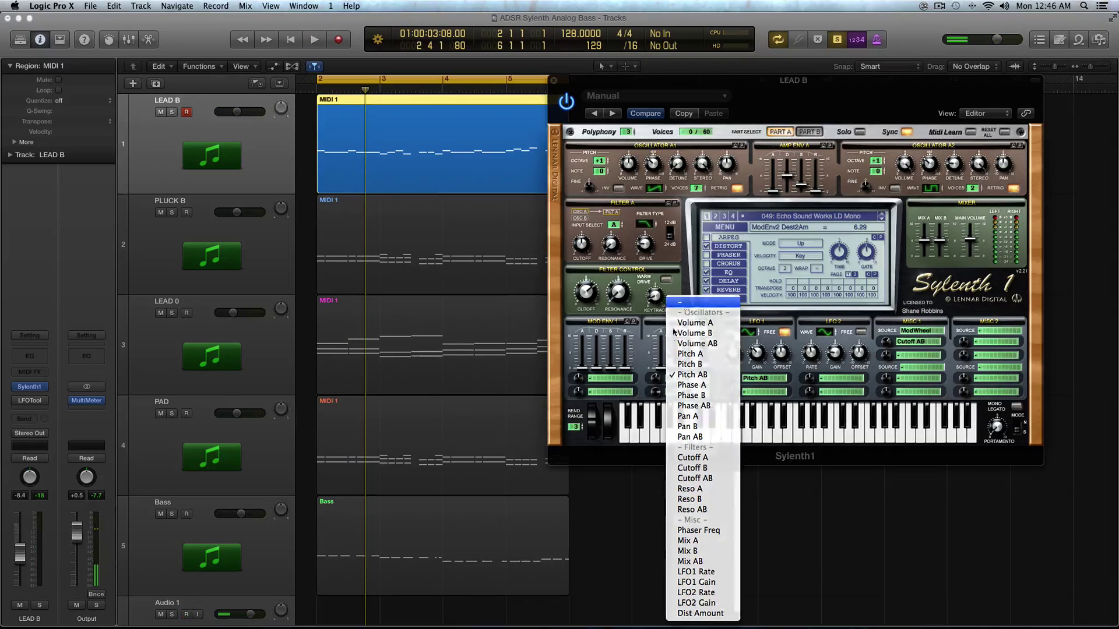
key("Return")
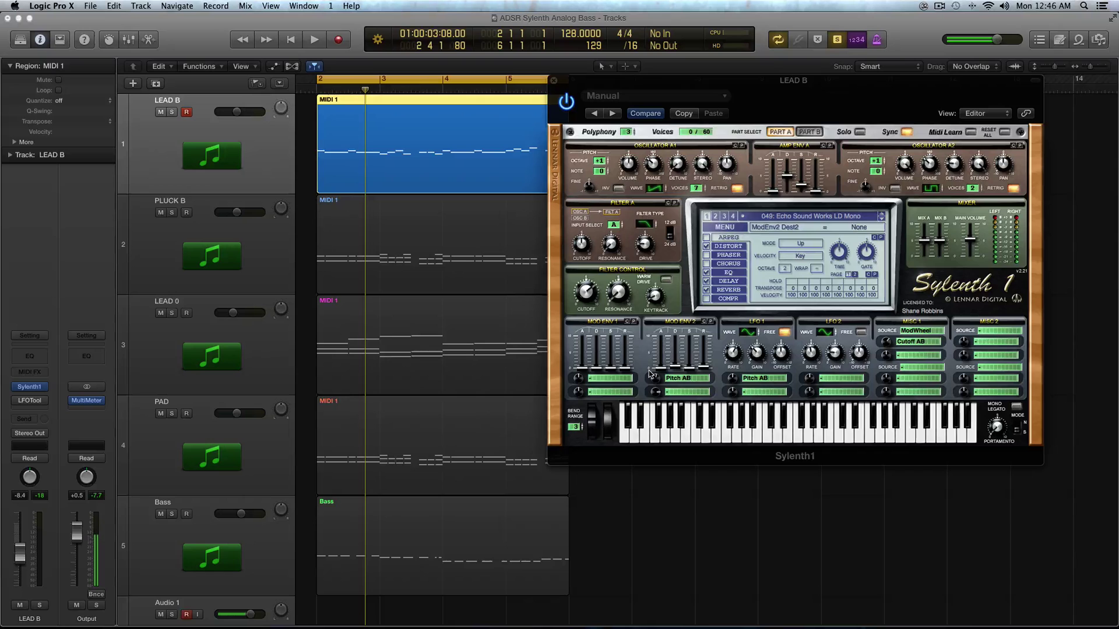
key("space")
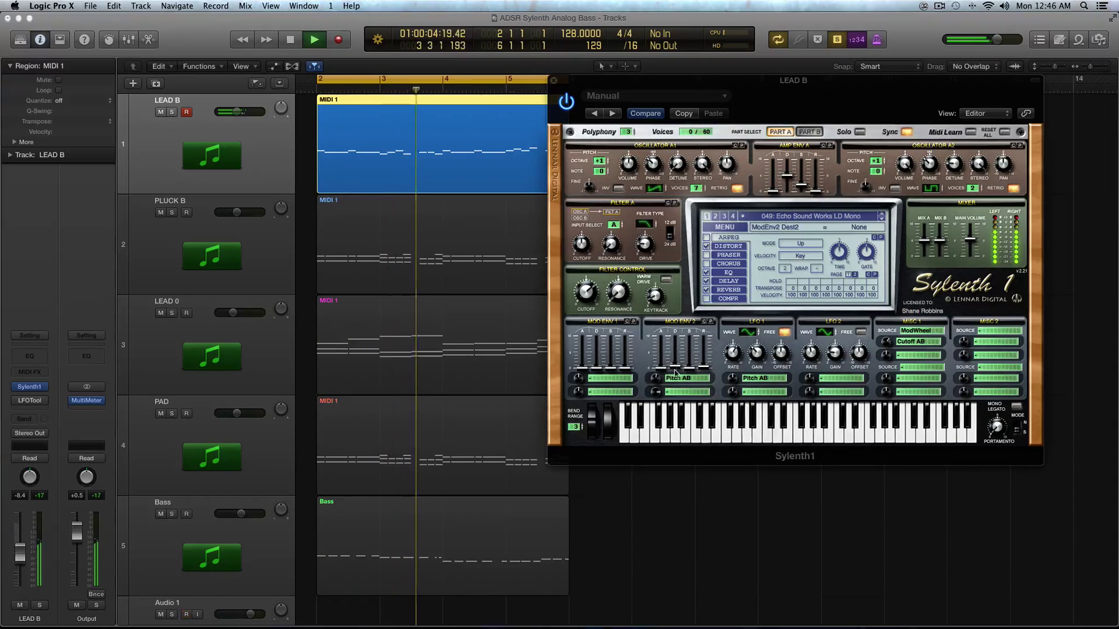
key("space")
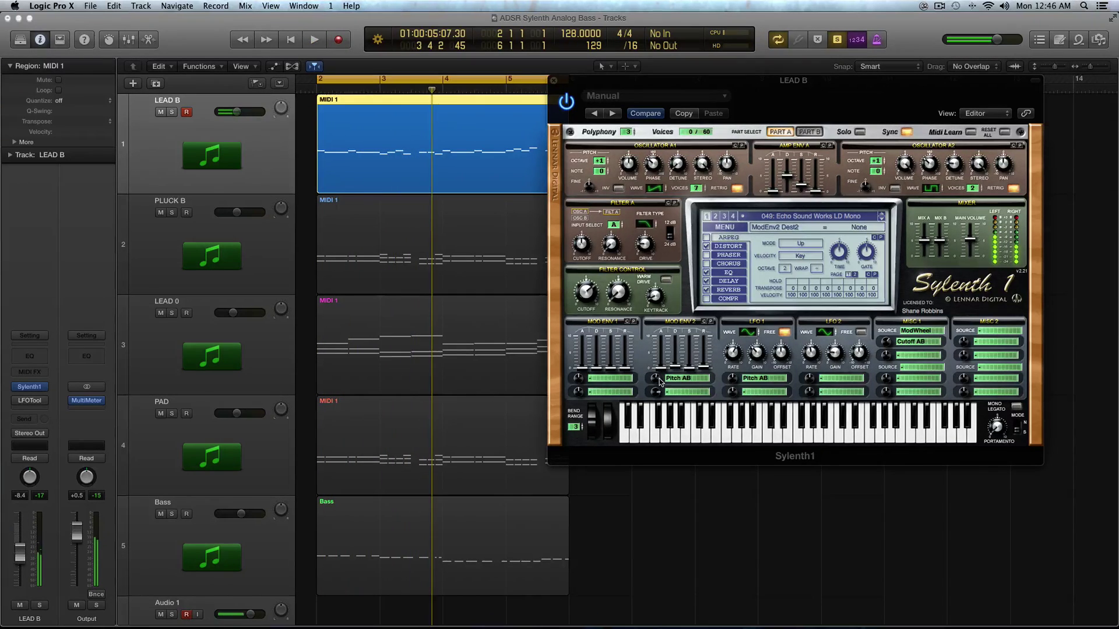
left_click(686, 391)
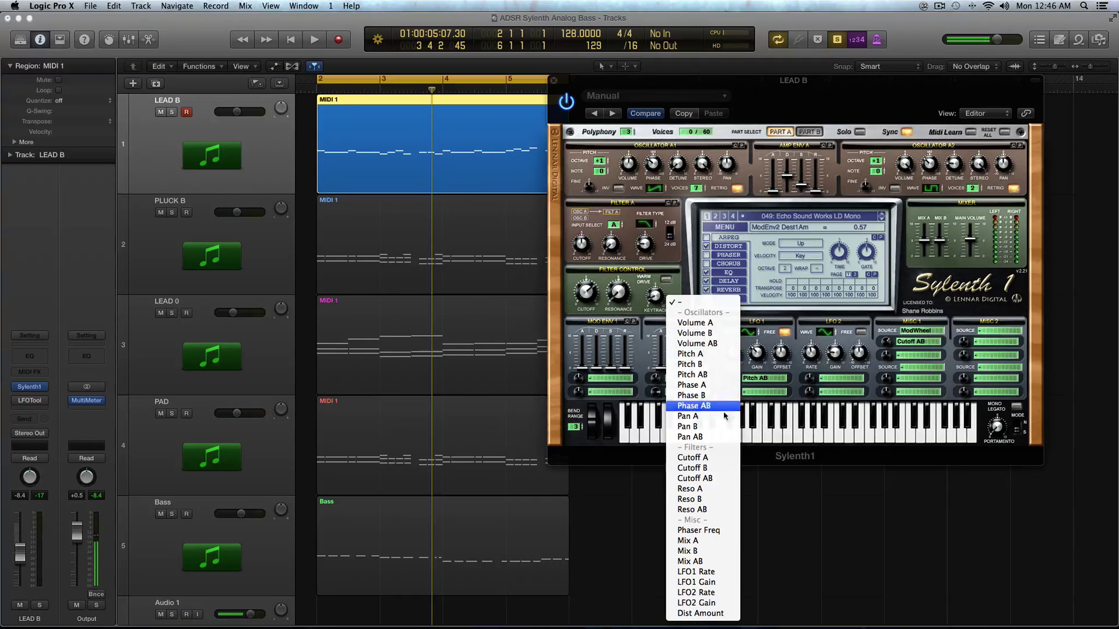
left_click(722, 374)
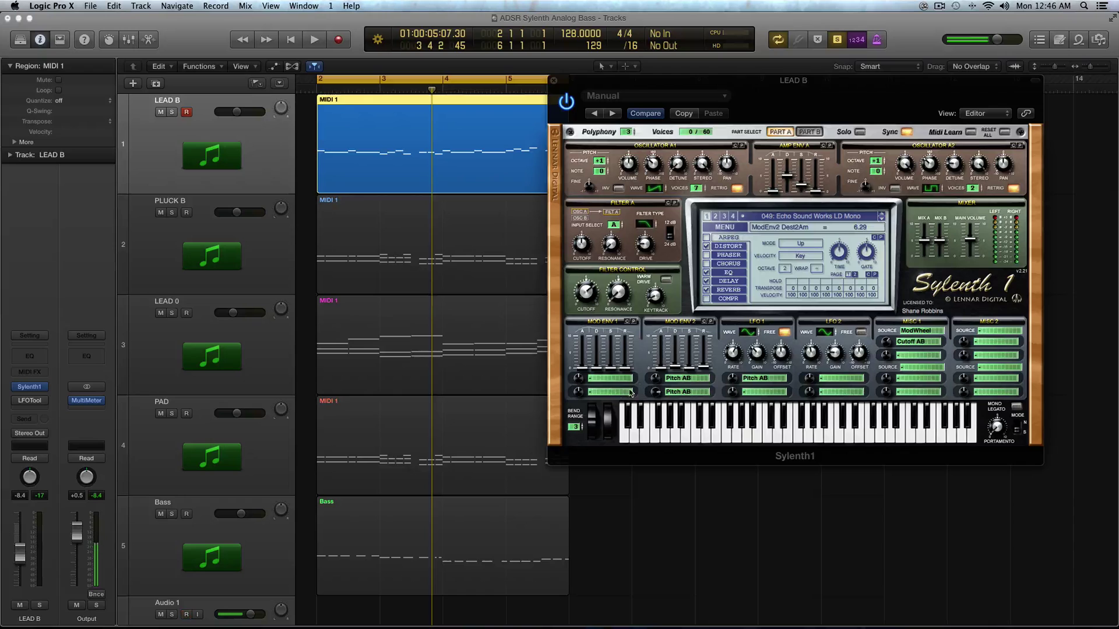
Route Mod Env 1 to Phase AB with a 10.00 amount and adjust its decay.
left_click(680, 392)
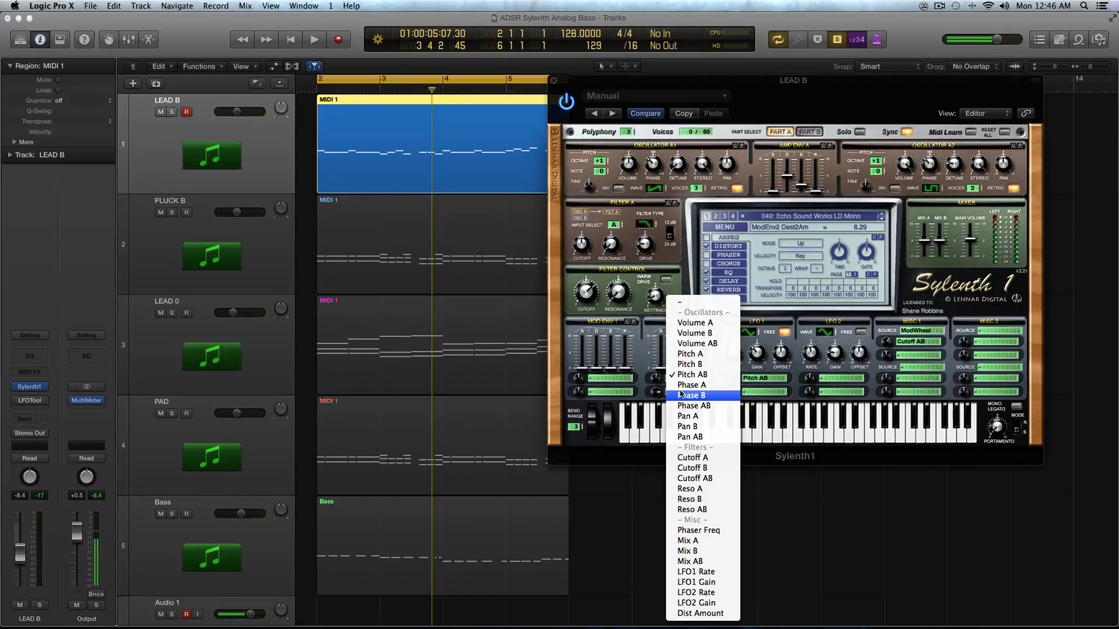
left_click(648, 397)
left_click(606, 380)
left_click(617, 406)
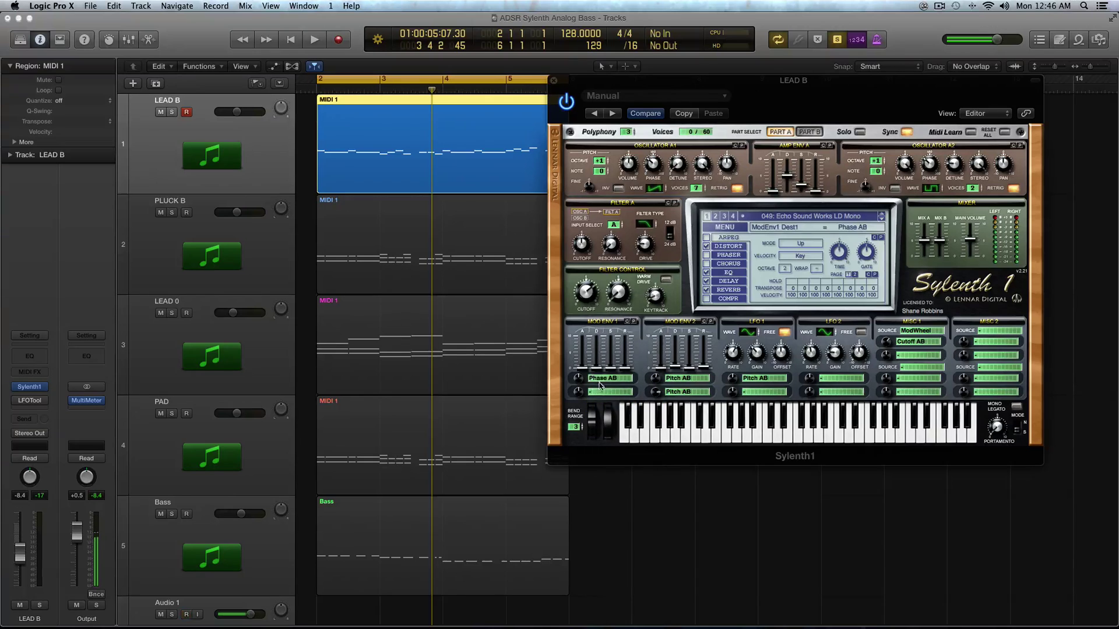
left_click_drag(580, 379, 590, 318)
left_click_drag(597, 367, 600, 355)
left_click(606, 382)
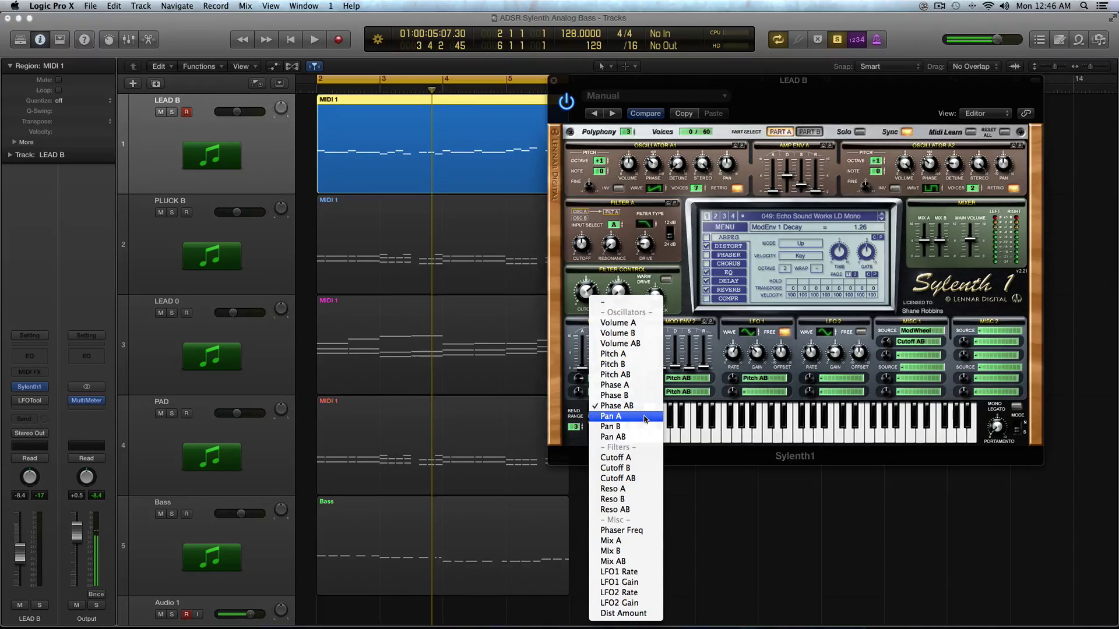
left_click(705, 371)
Try Pan A for Mod Env 1, then switch it to Phase A and audition LEAD B.
left_click(809, 132)
left_click(780, 132)
left_click(809, 132)
left_click(602, 382)
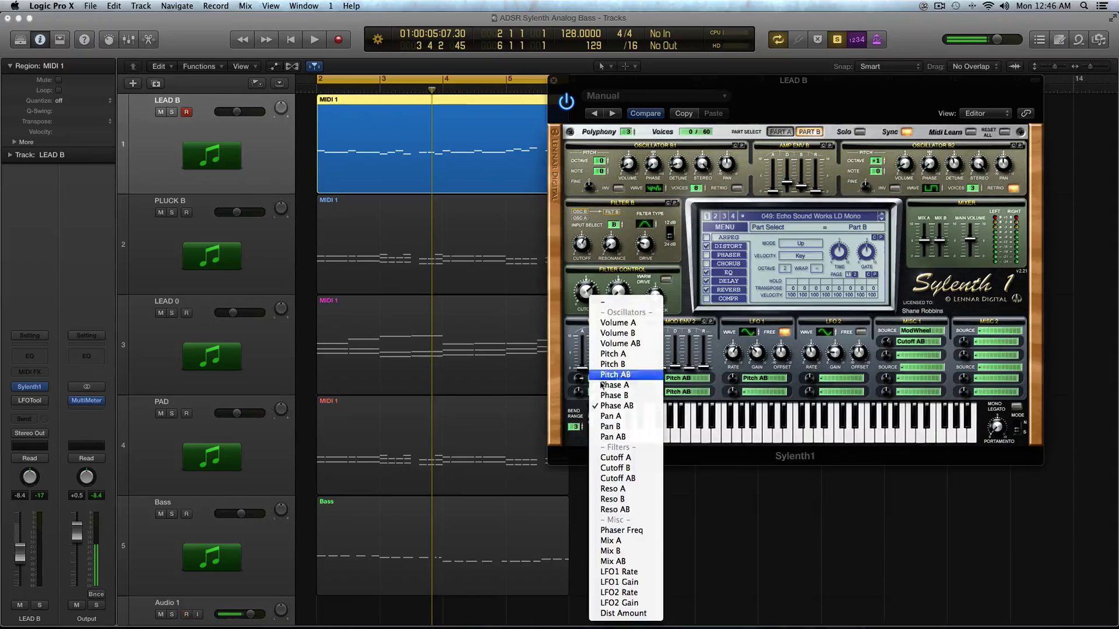
left_click(628, 419)
left_click(775, 132)
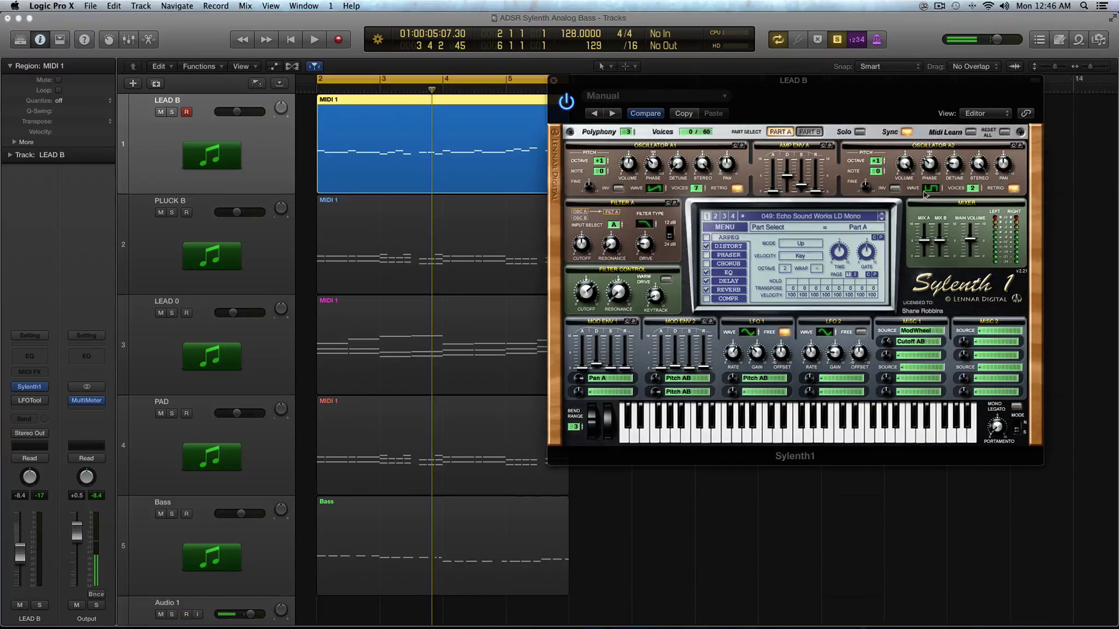
mouse_move(931, 194)
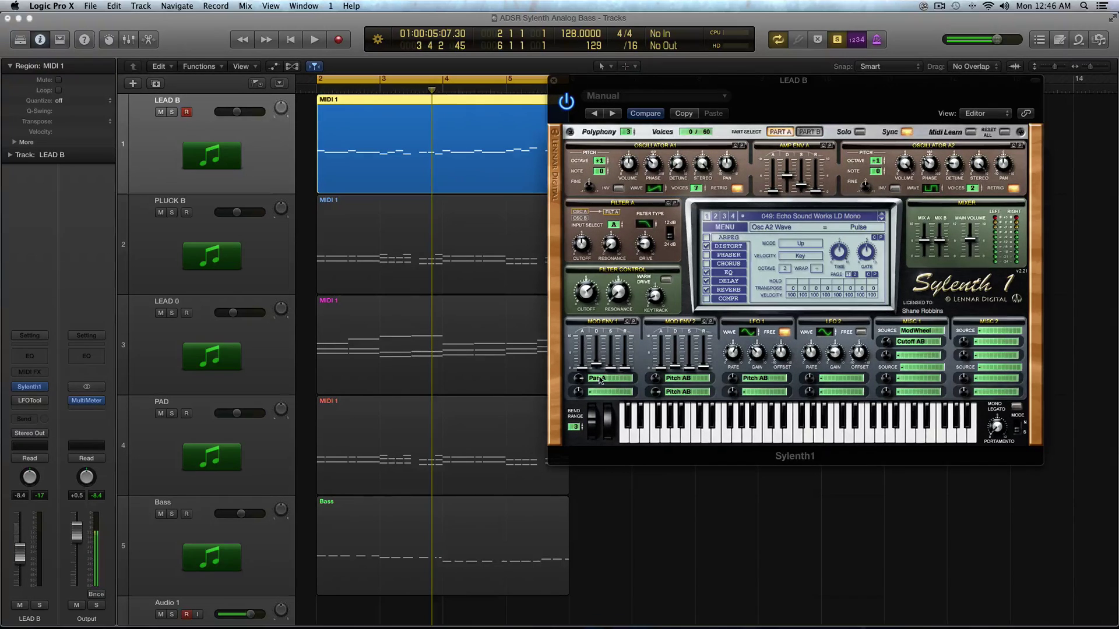
left_click(600, 380)
left_click(635, 386)
key("space")
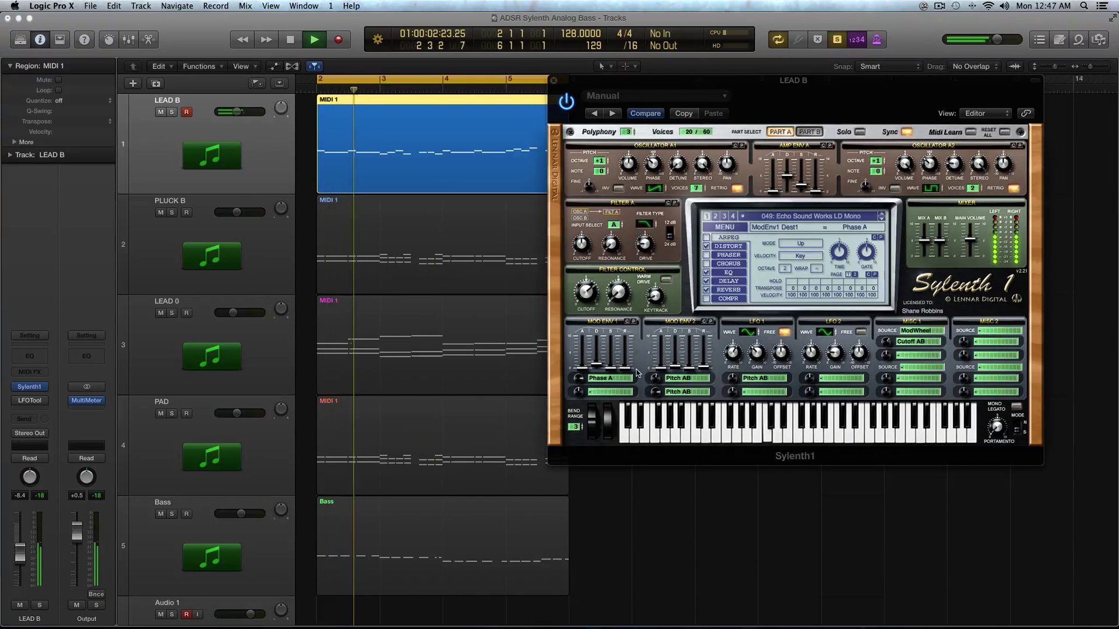
key("space")
Play the LEAD B and PLUCK B regions and raise LEAD B's volume to -6.4 dB.
key("super+a")
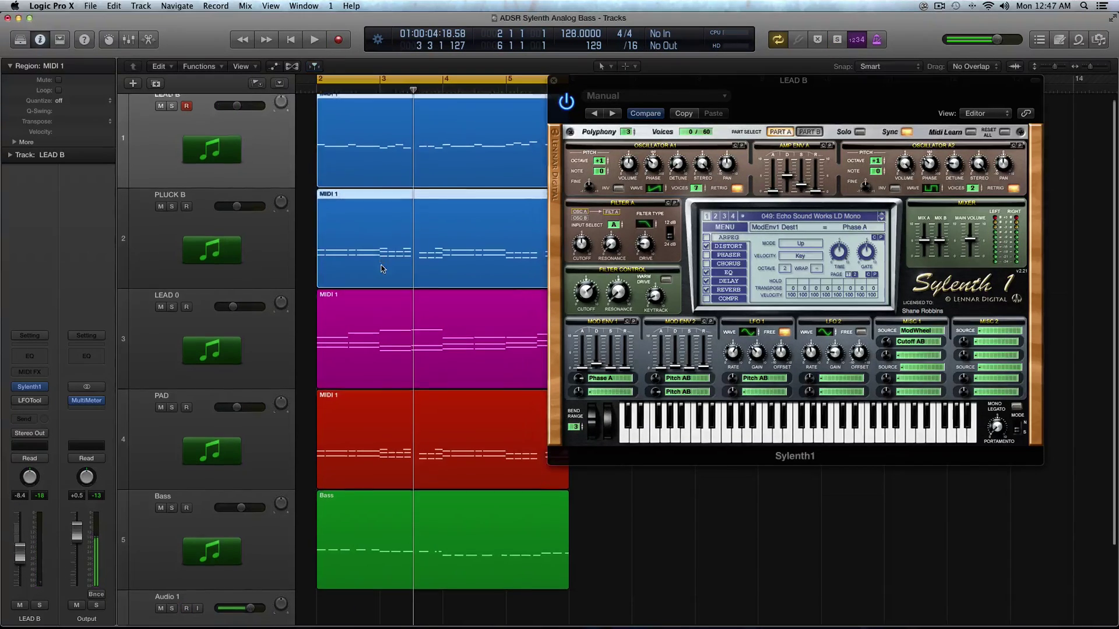
left_click(381, 268)
key("space")
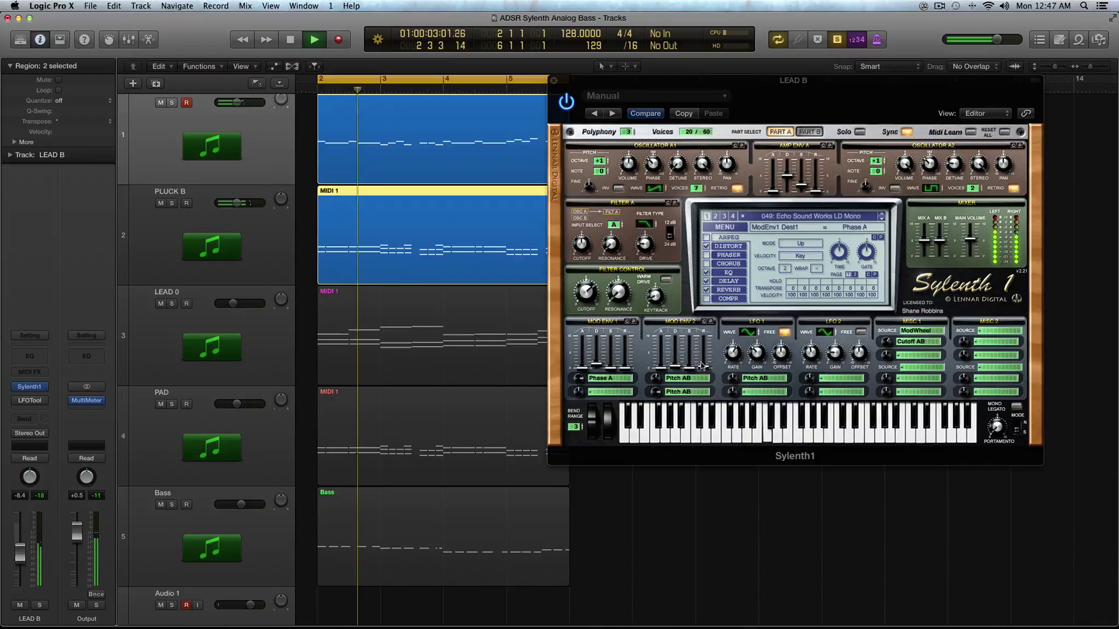
left_click_drag(247, 102, 250, 102)
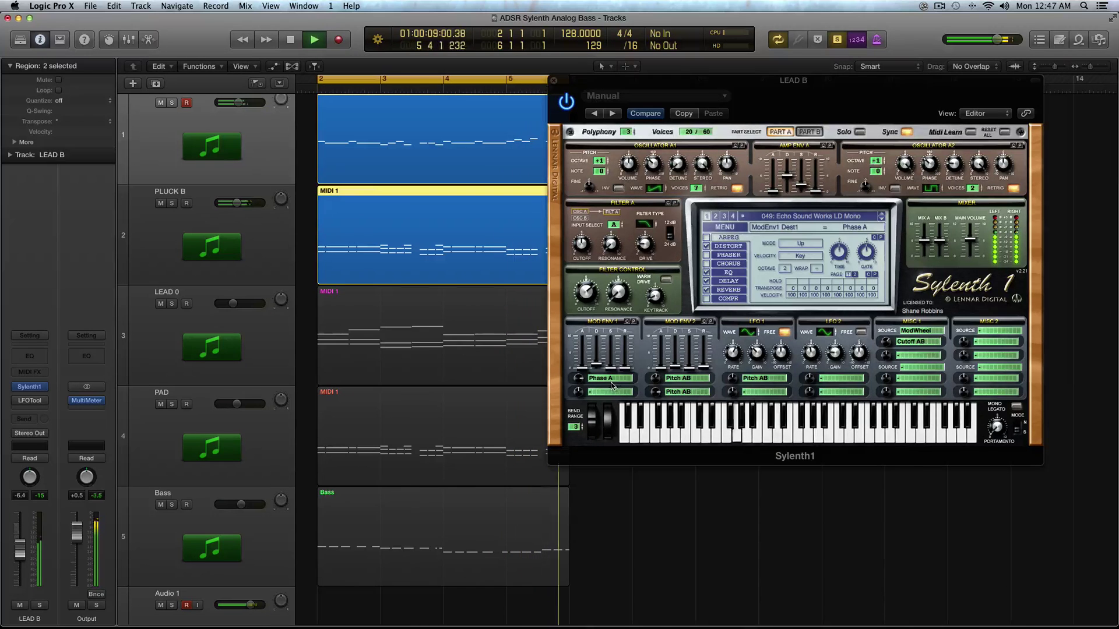
Clear LEAD B's Mod Env 1 and both Mod Env 2 destinations, then audition LEAD B alone.
left_click(610, 381)
left_click(604, 305)
left_click(687, 377)
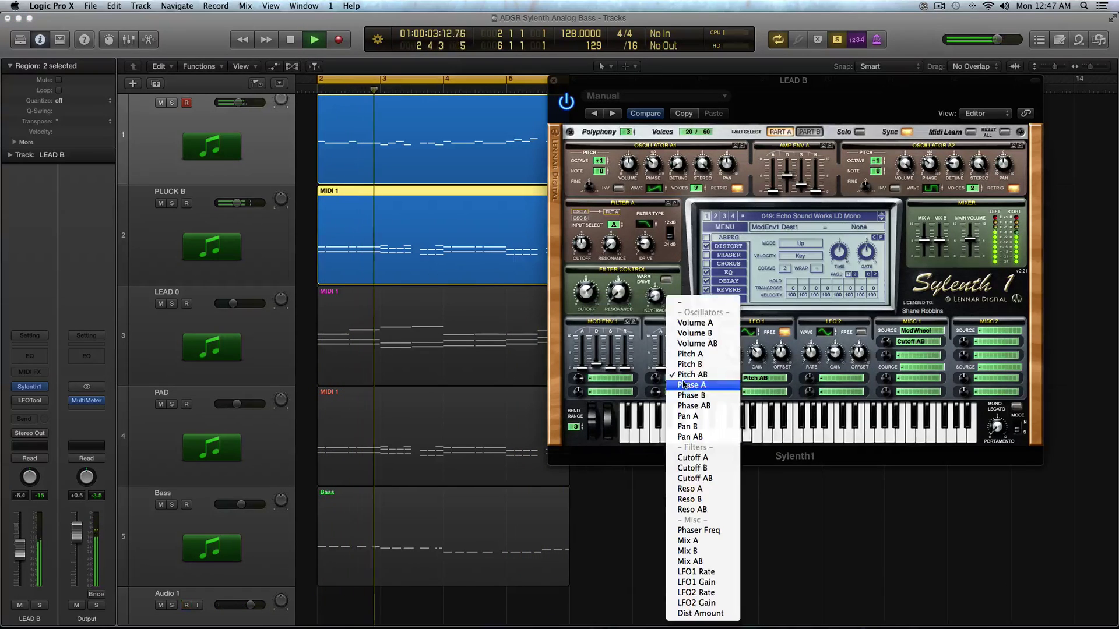
left_click(689, 399)
left_click(688, 394)
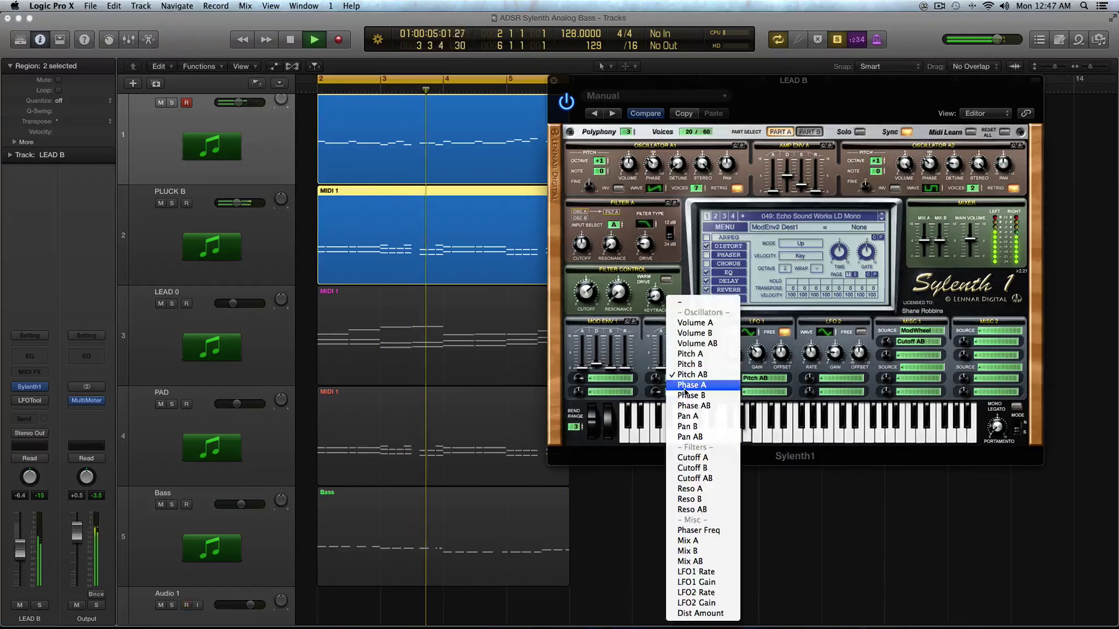
left_click(683, 305)
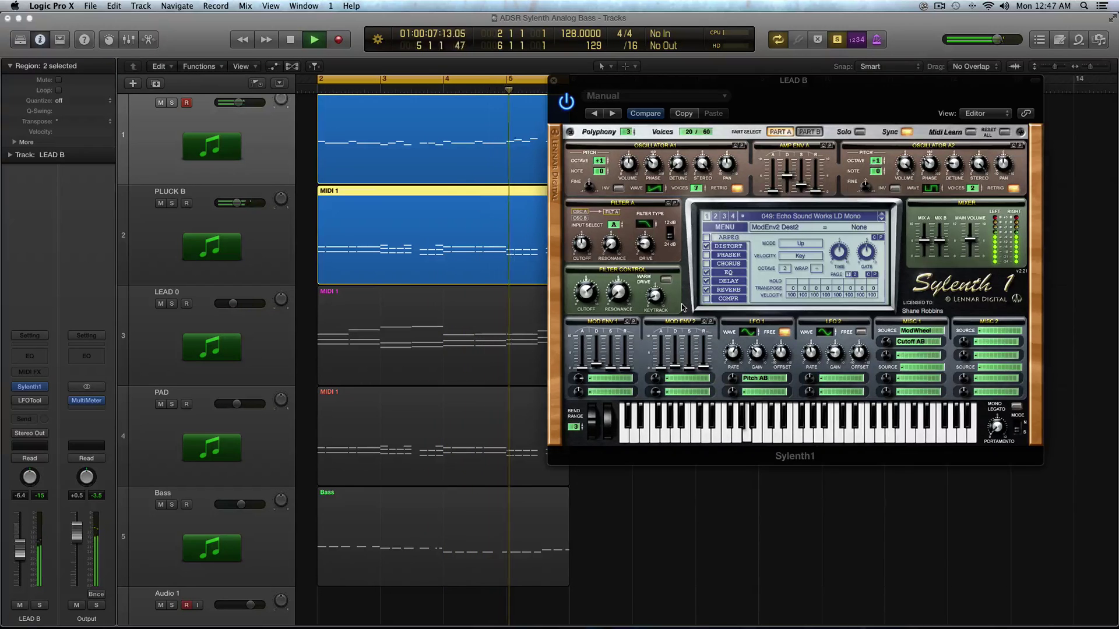
key("space")
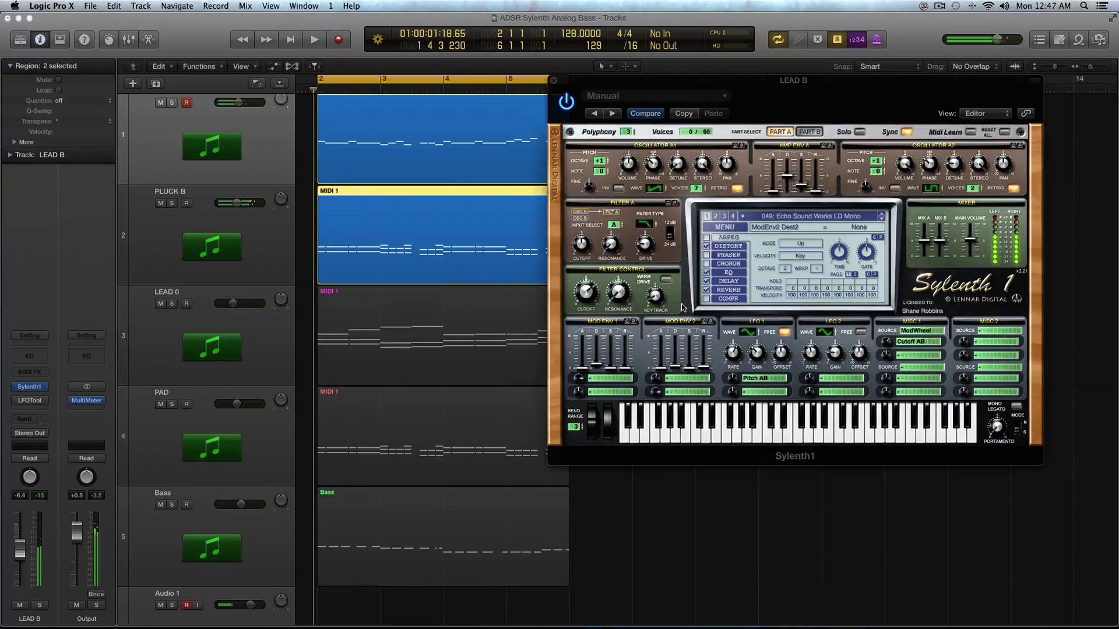
left_click(359, 157)
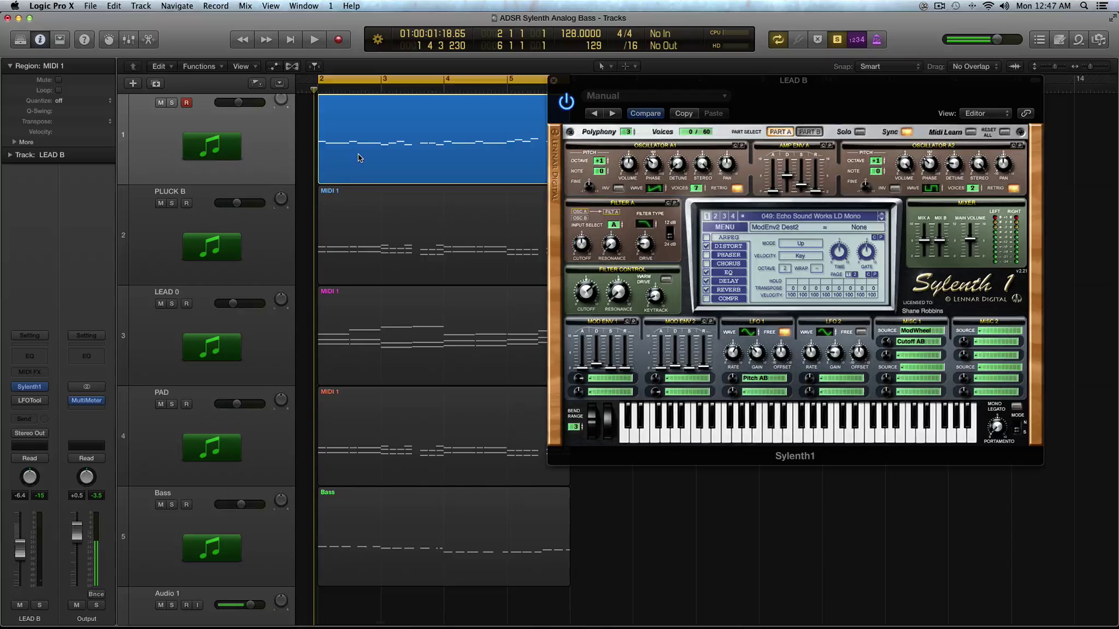
key("space")
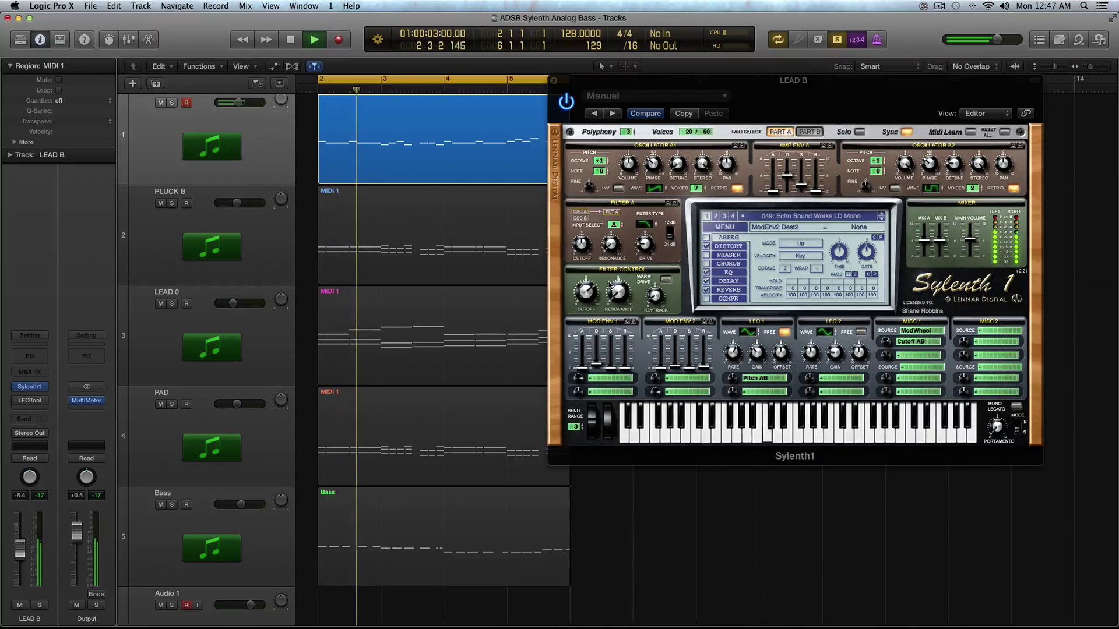
key("space")
Restore Mod Env 1 to Phase A and both Mod Env 2 destinations to Pitch AB, then play.
left_click(600, 378)
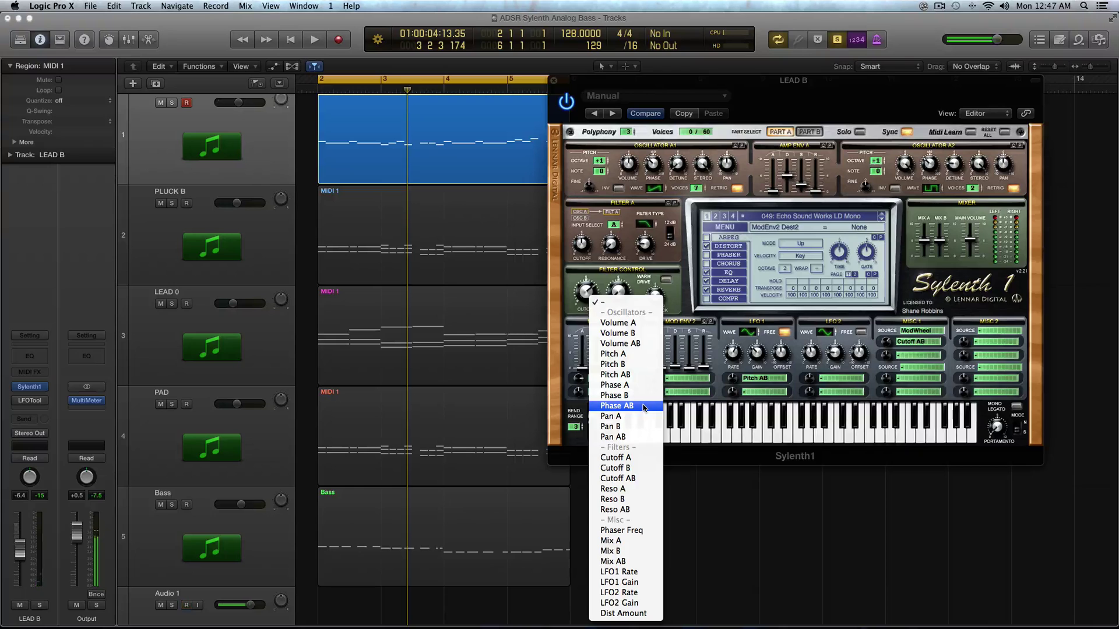
left_click(618, 385)
left_click(684, 378)
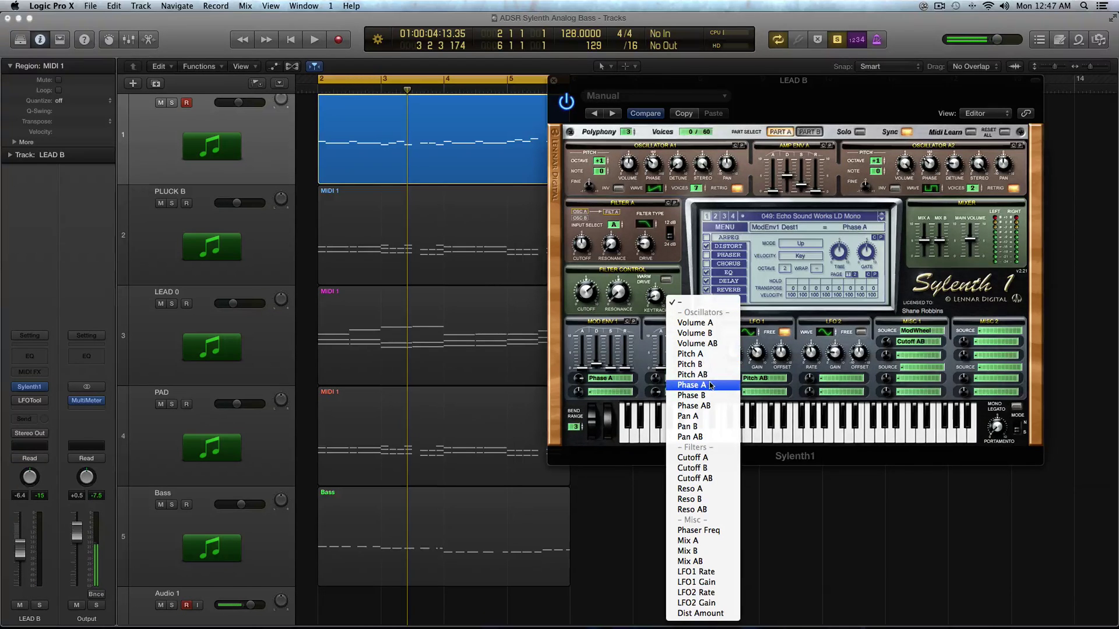
left_click(693, 375)
left_click(698, 380)
left_click(705, 375)
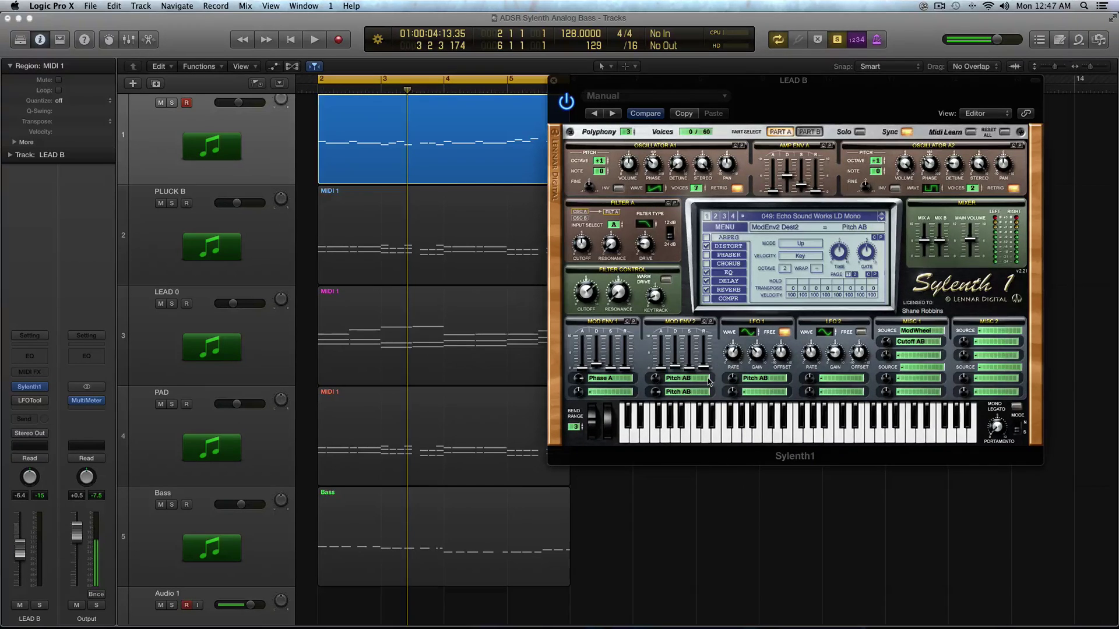
key("space")
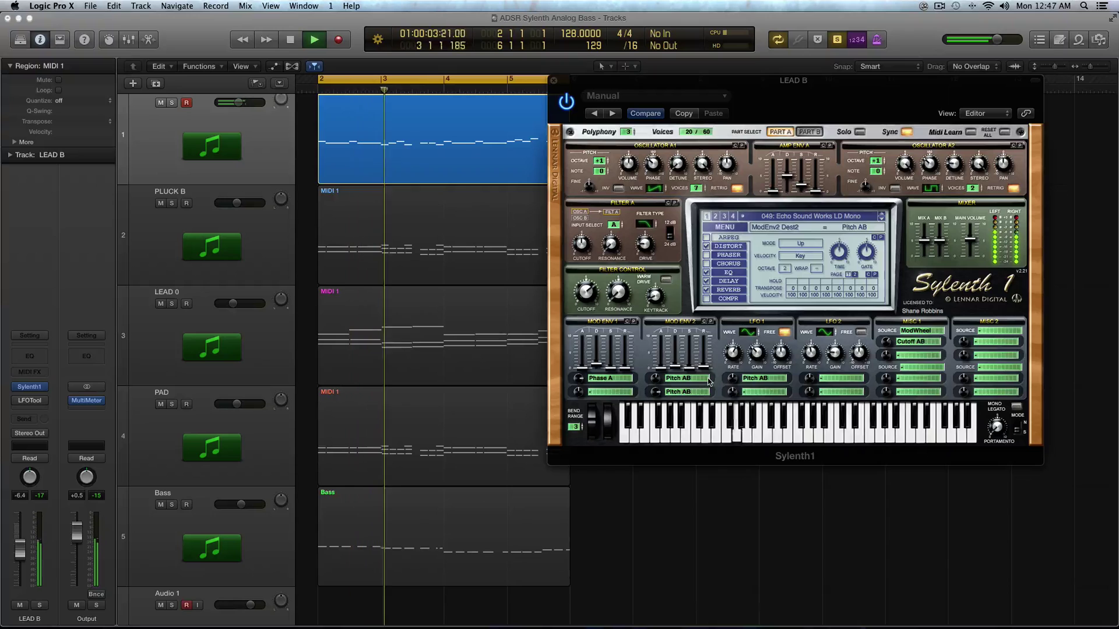
Solo the LEAD B and PLUCK B regions, play them zoomed in, and close LEAD B's synth.
key("super+a")
key("space")
left_click_drag(309, 171, 324, 245)
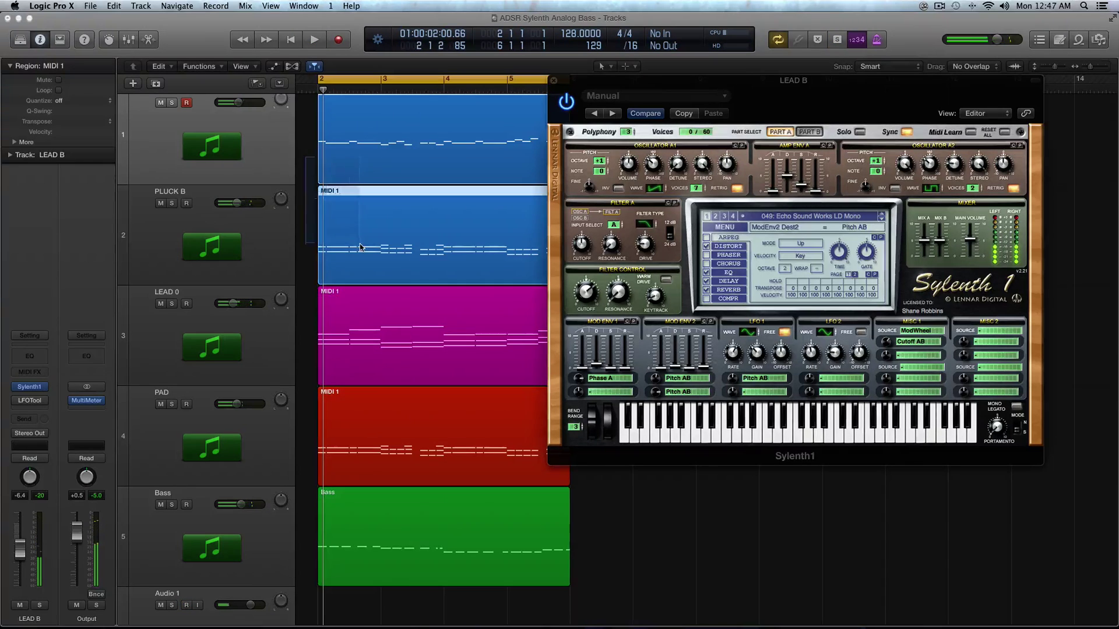
key("ctrl+s")
key("space")
key("super+Down")
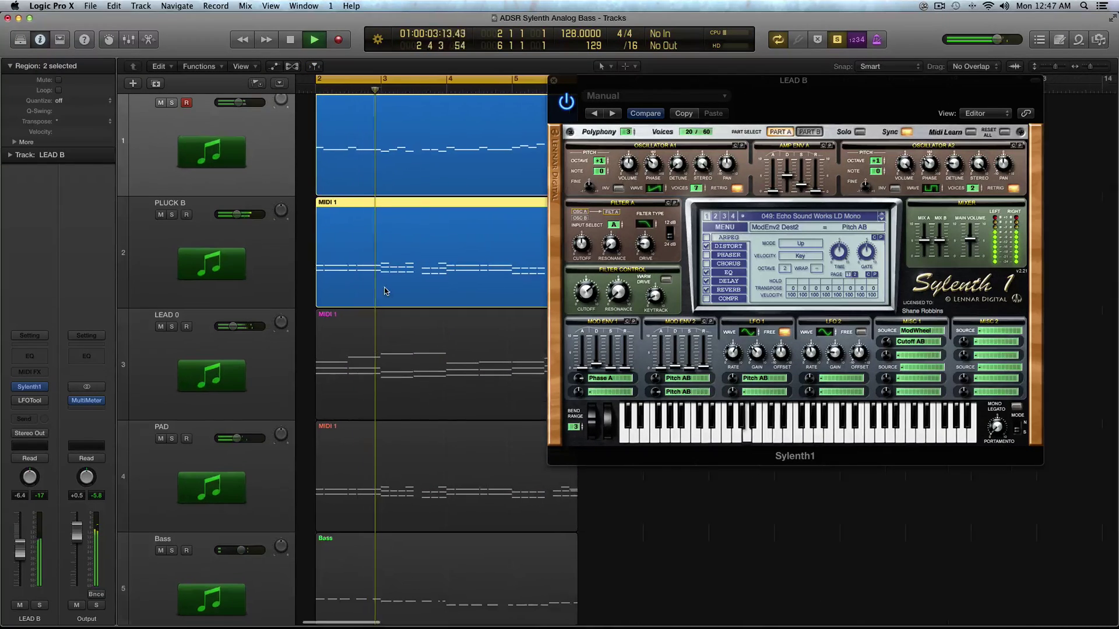
key("super+Right")
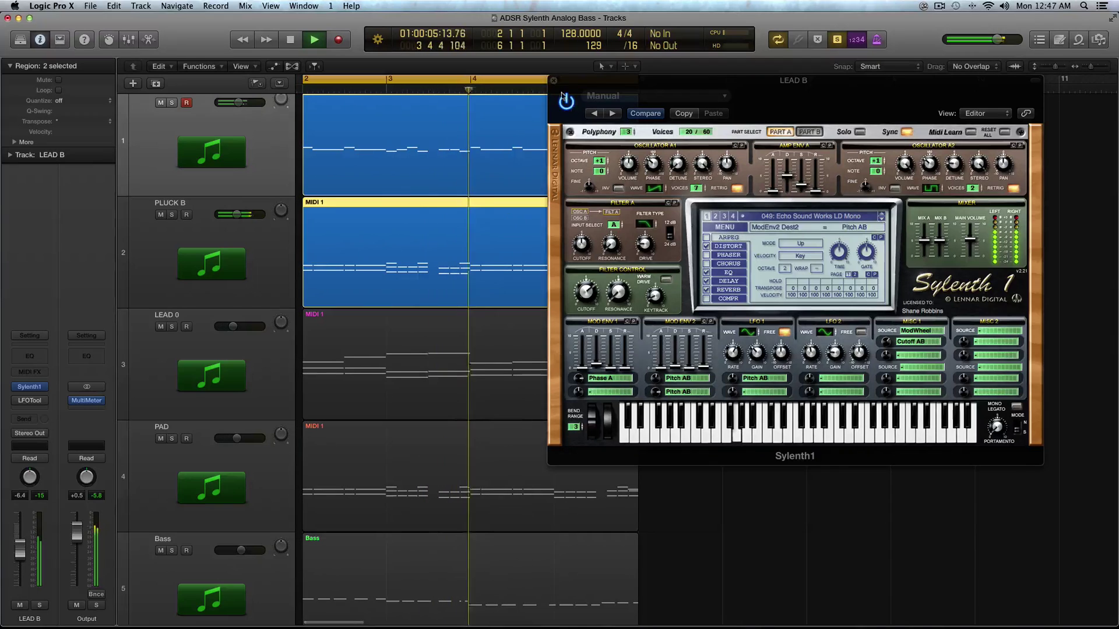
key("space")
left_click(553, 80)
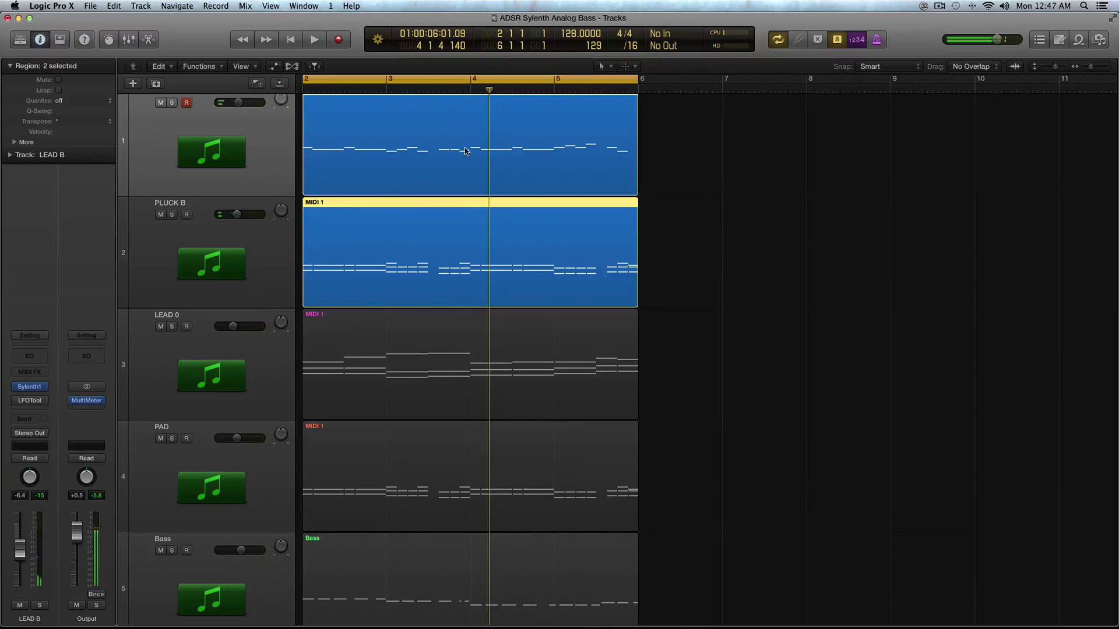
Open LEAD B's Sylenth1 (LD Mono), then PLUCK B's Sylenth1 (Deep Chord) alongside it.
left_click(679, 165)
left_click(618, 185)
left_click(33, 387)
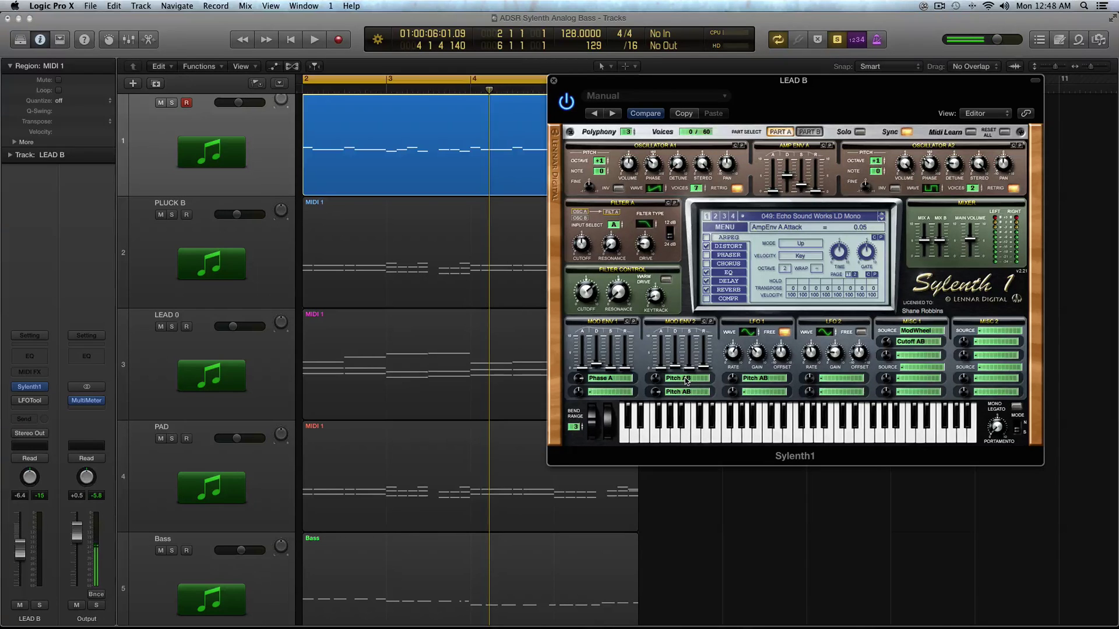
left_click(318, 210)
left_click(29, 387)
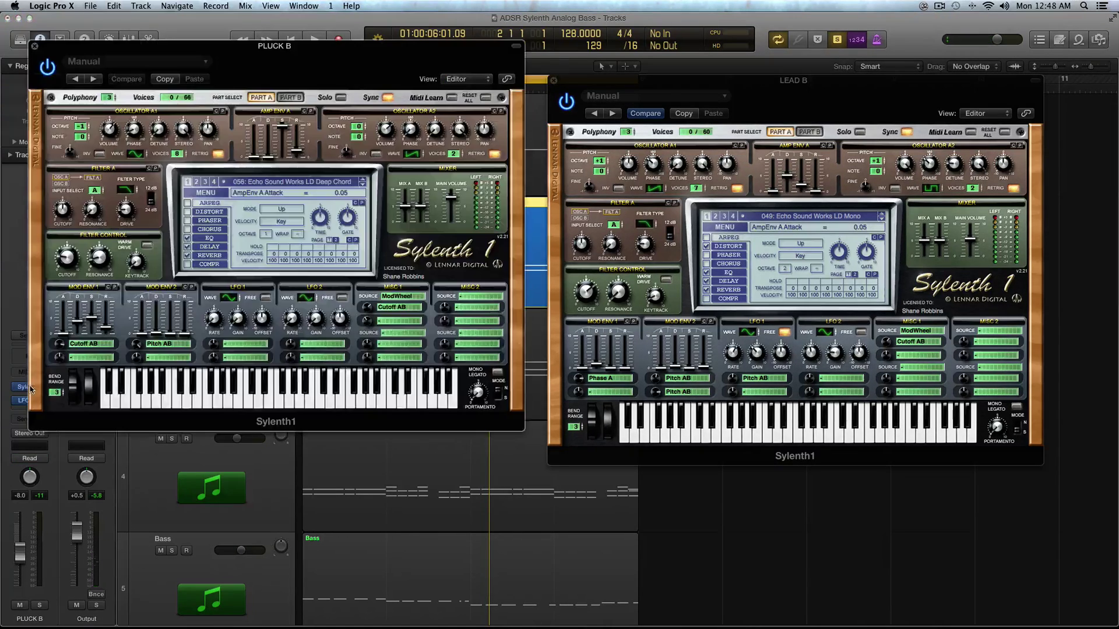
Close LEAD B's synth, move PLUCK B's synth window aside, and play the PLUCK B part.
left_click(552, 81)
left_click_drag(364, 51, 958, 60)
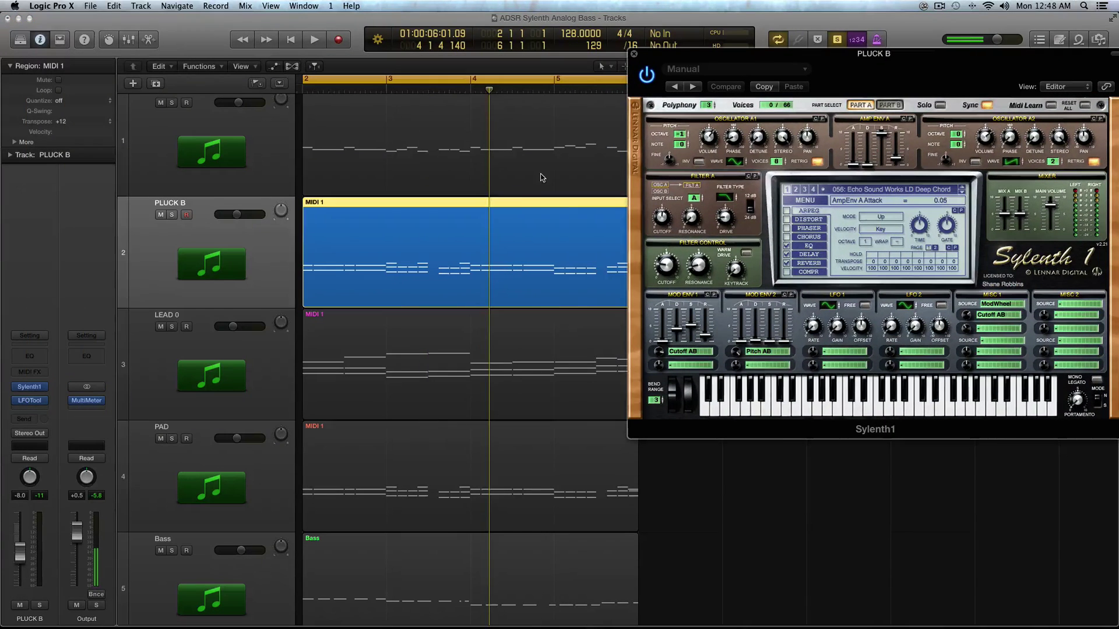
key("shift+space")
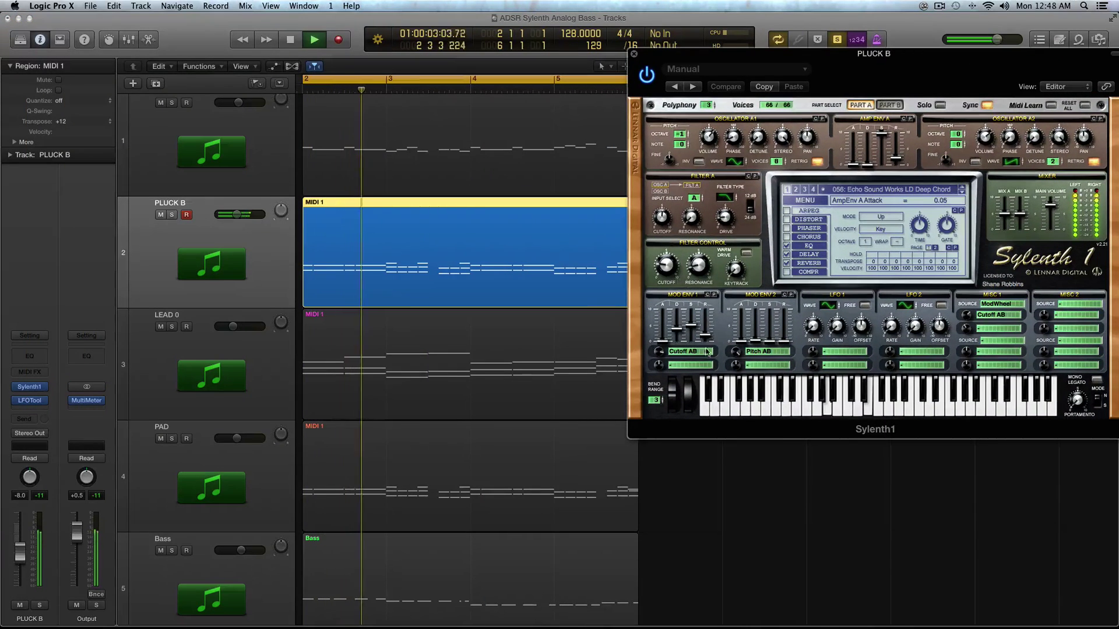
key("space")
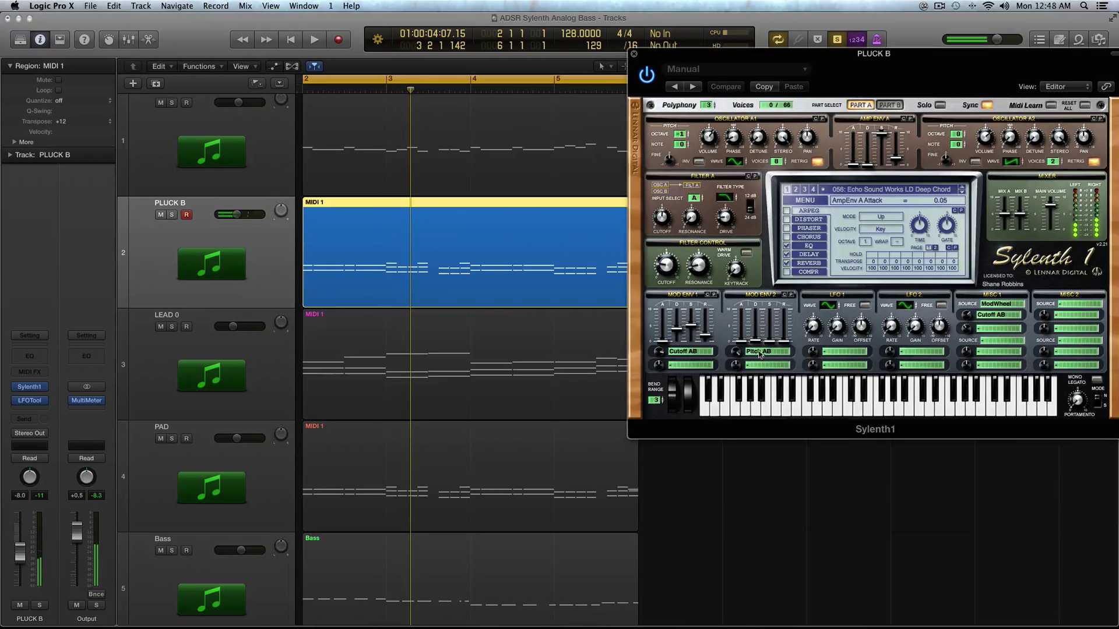
Clear Mod Env 1's Cutoff AB and Mod Env 2's Pitch AB destinations, then audition the pluck.
left_click(702, 356)
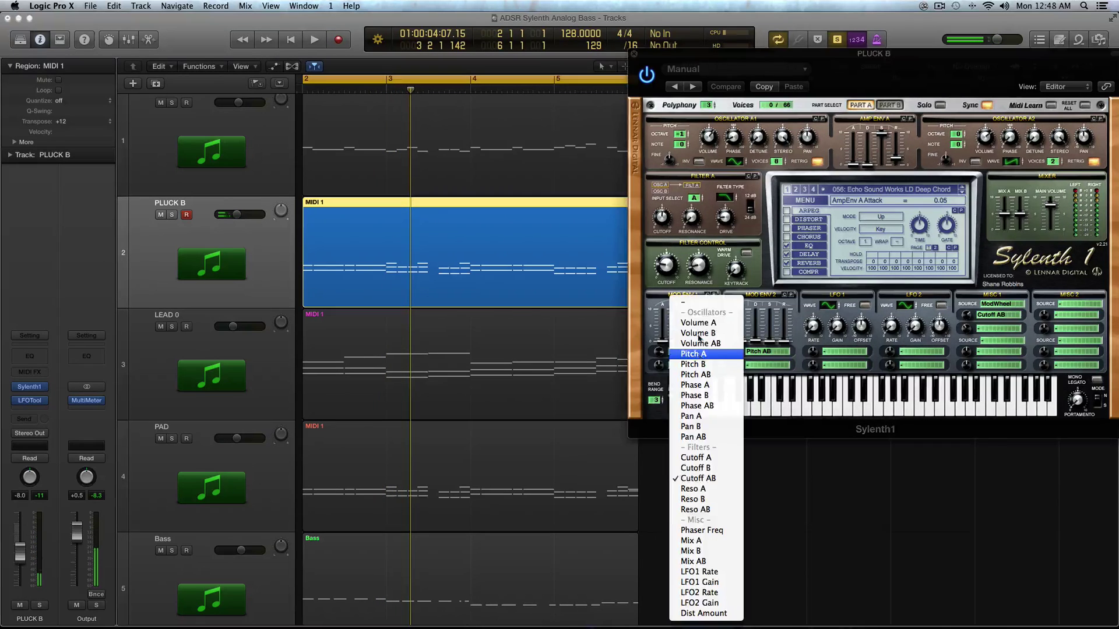
left_click(702, 306)
left_click(766, 352)
left_click(766, 303)
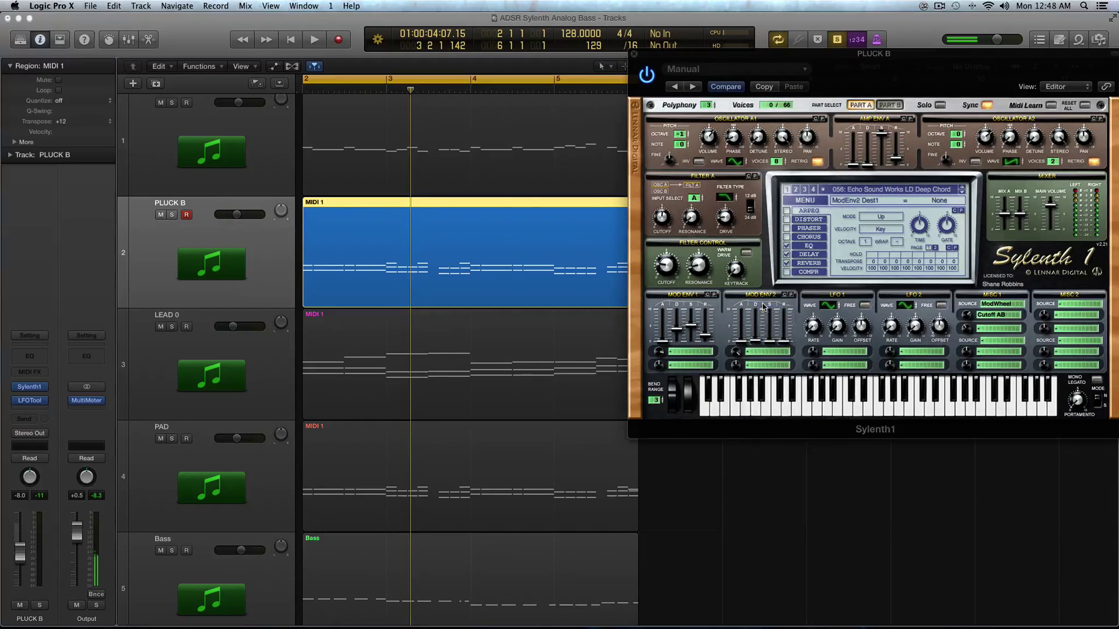
key("shift+space")
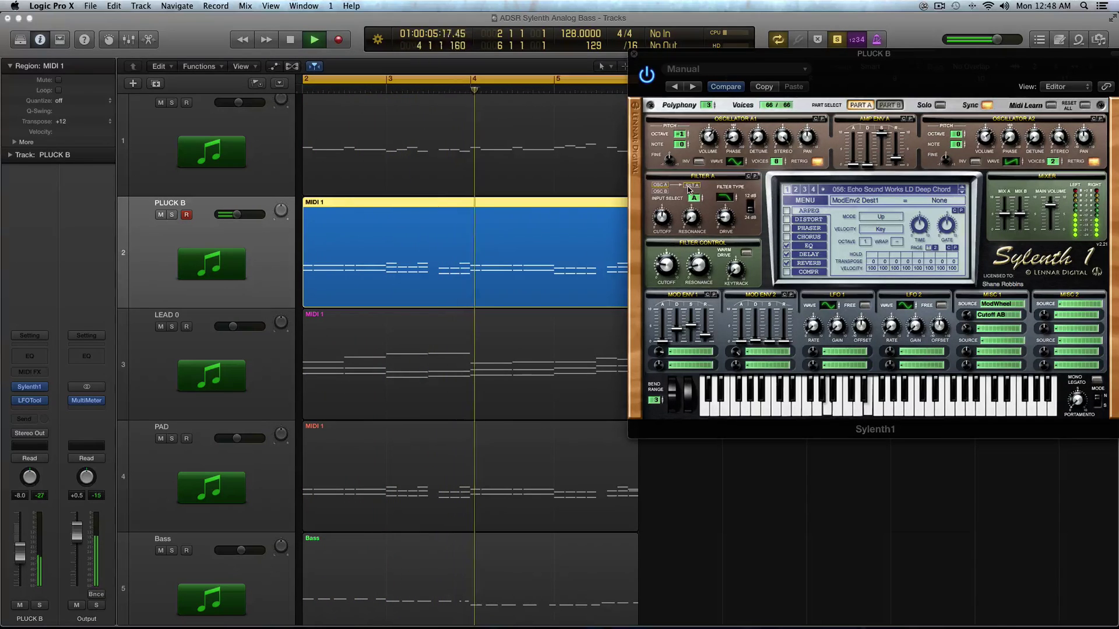
key("space")
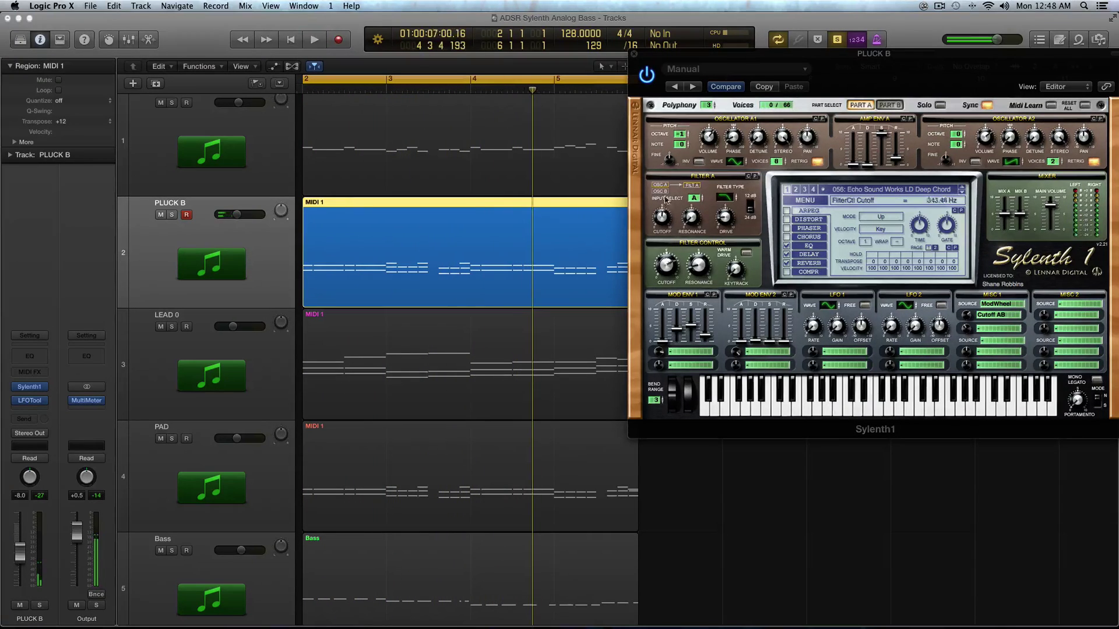
Replay the pluck and lower the filter cutoff to 14.98 Hz.
key("space")
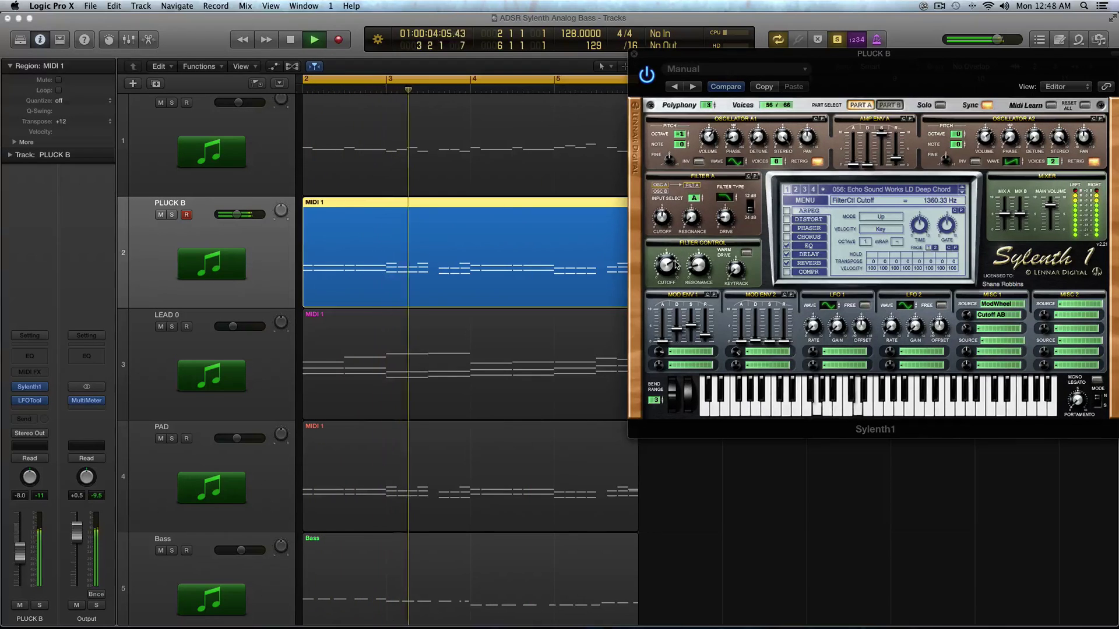
key("space")
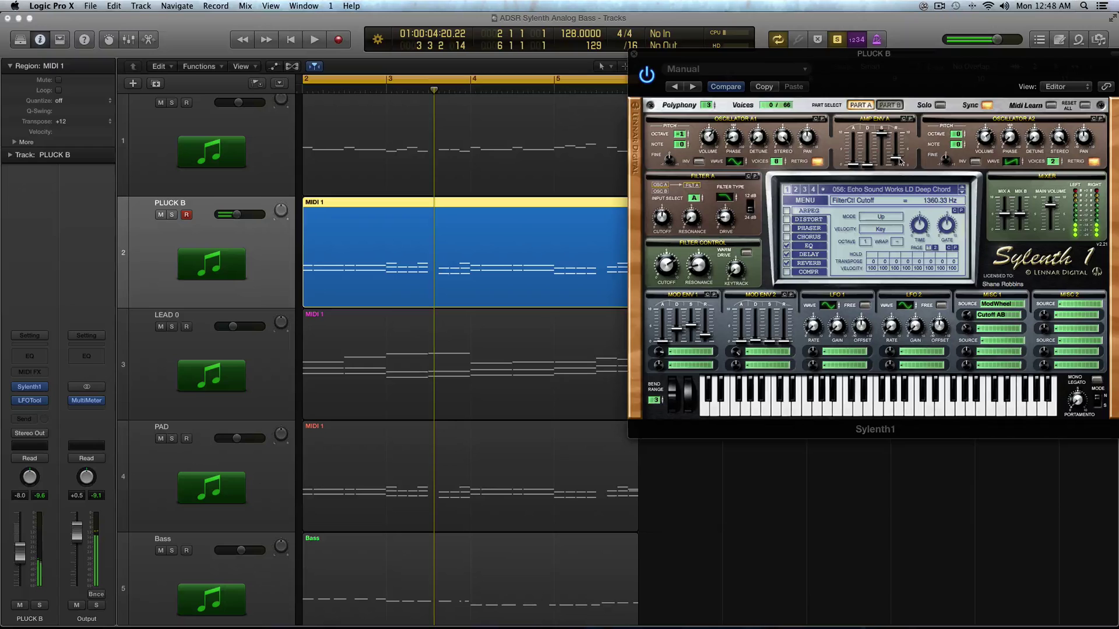
left_click_drag(655, 279, 672, 309)
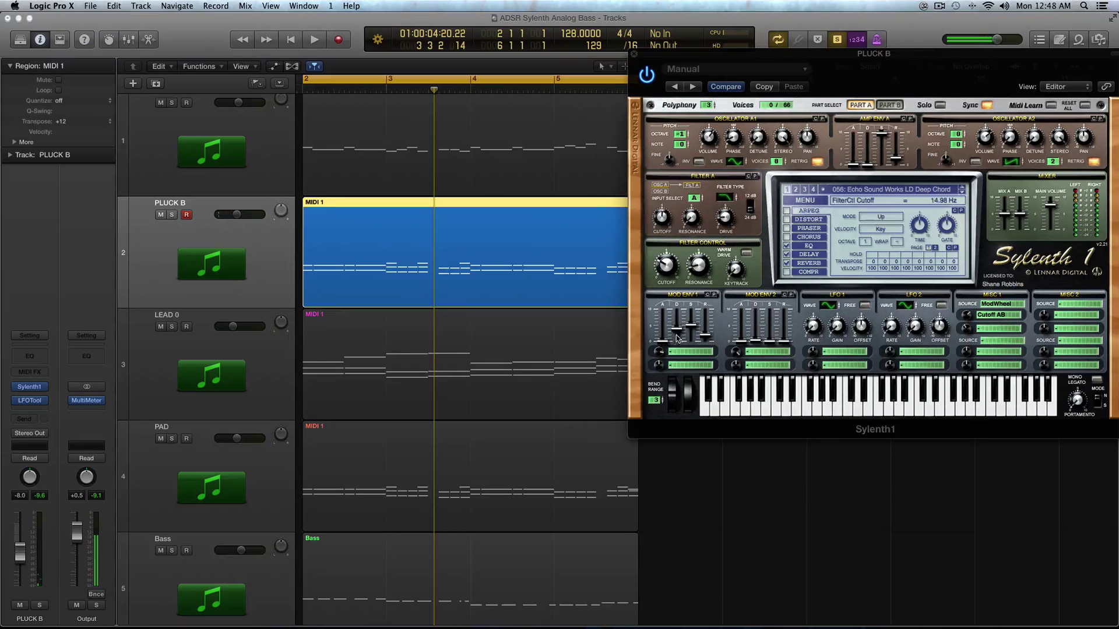
Route Mod Env 1 to Cutoff AB and audition with the filter cutoff set very low.
left_click(687, 352)
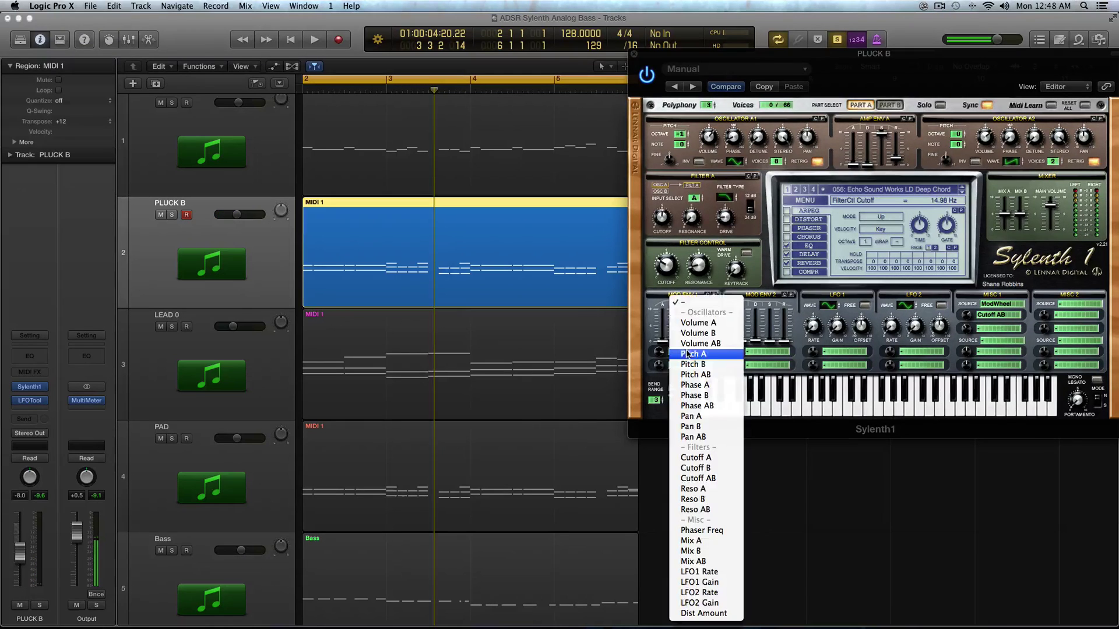
left_click(728, 479)
key("space")
left_click_drag(666, 266, 672, 274)
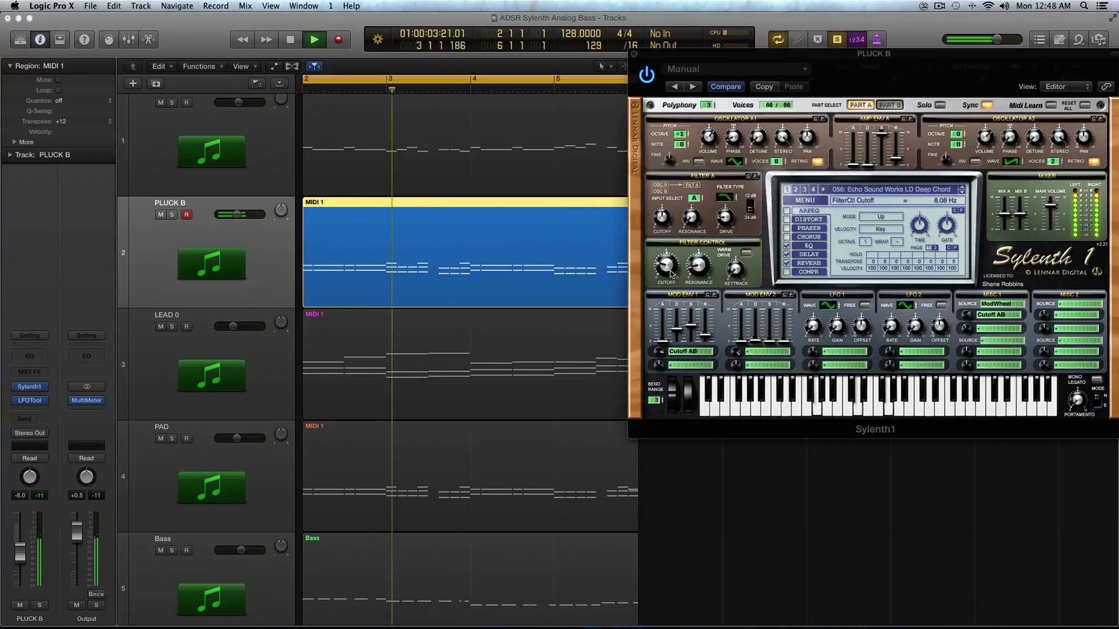
key("space")
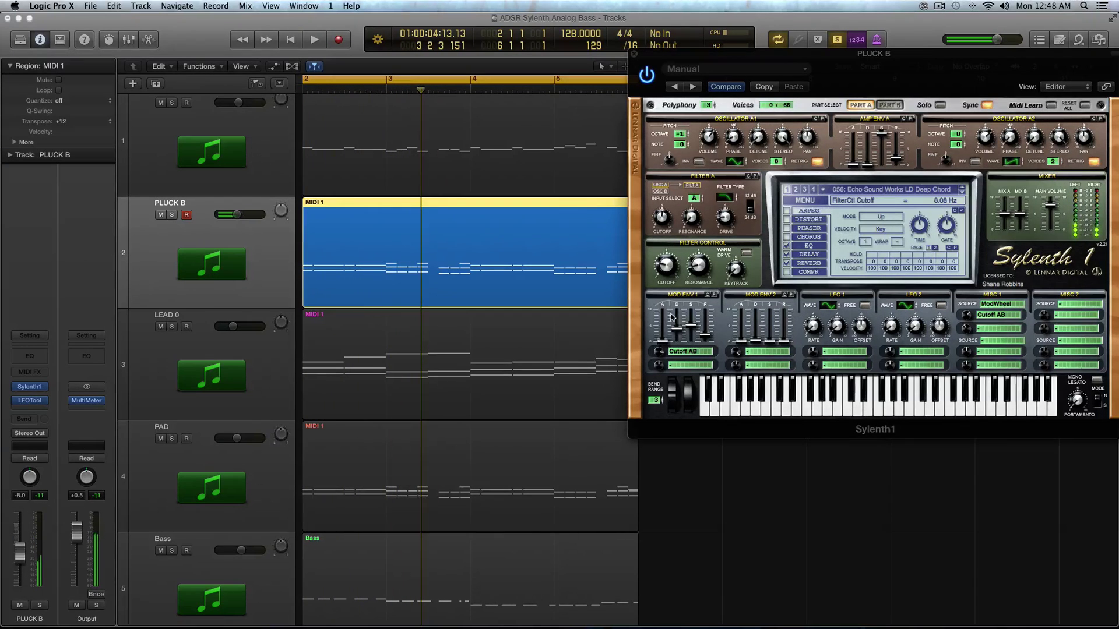
Remove Mod Env 1's Cutoff AB routing and play the pluck without the envelope.
left_click(685, 351)
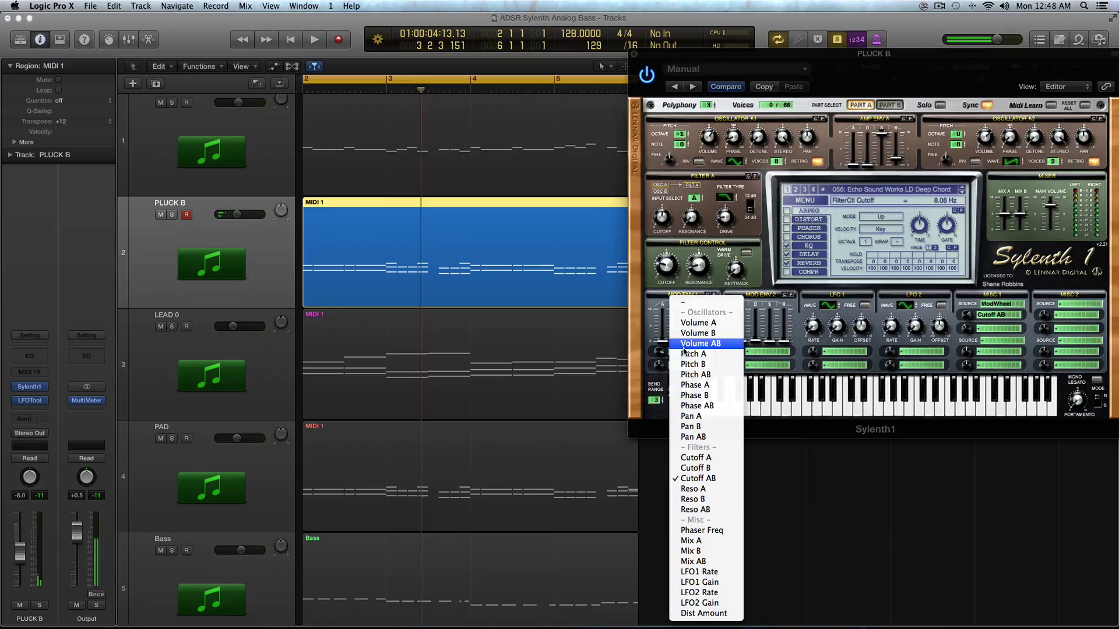
left_click(757, 315)
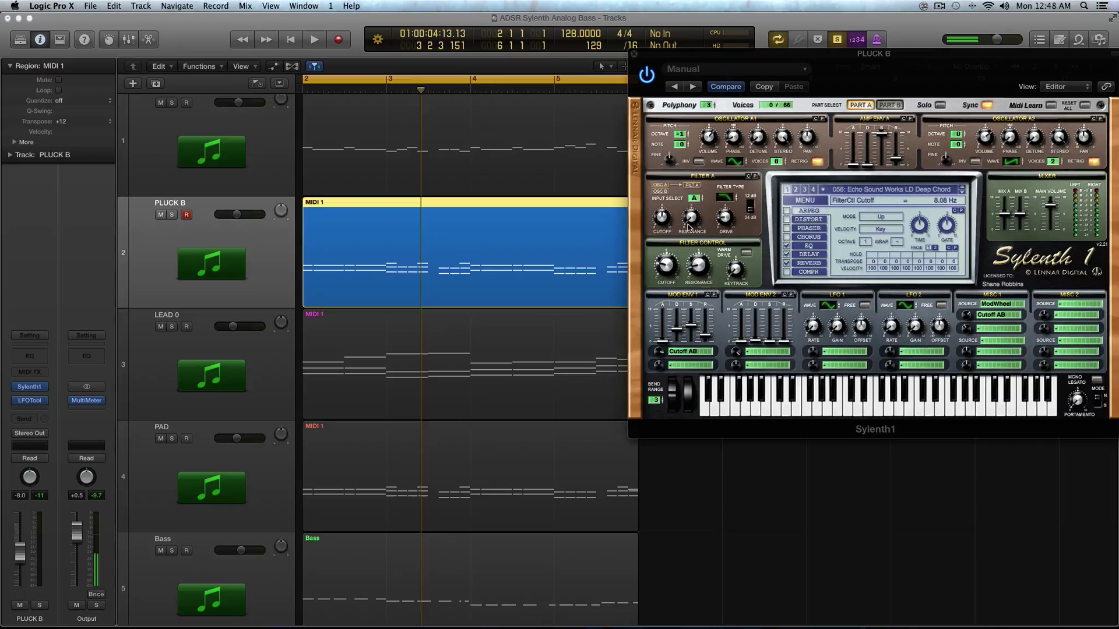
left_click(678, 353)
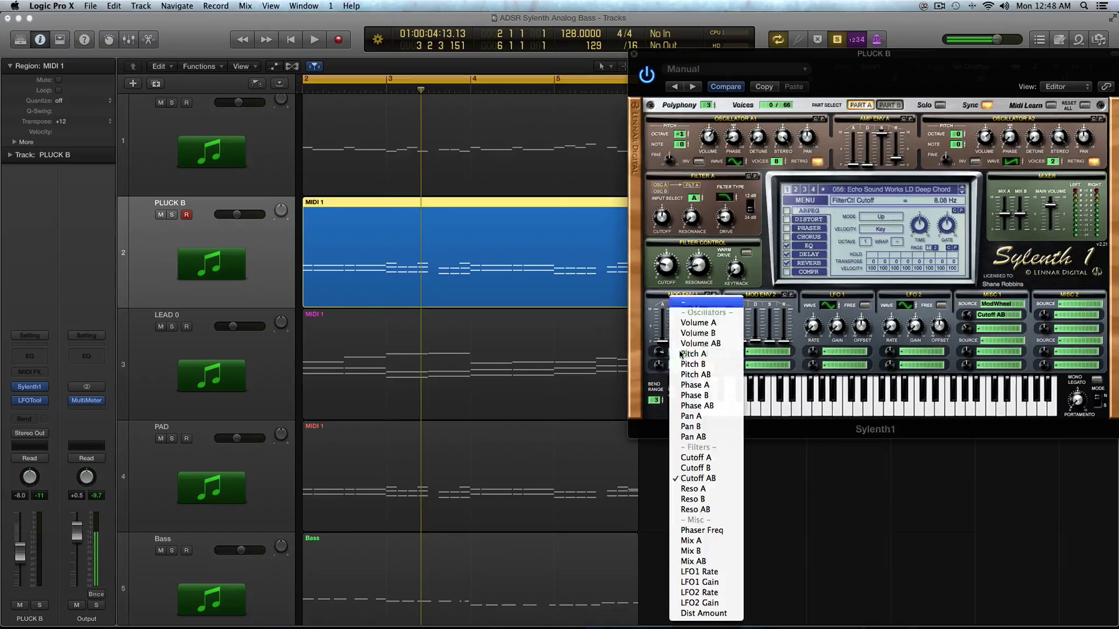
left_click(684, 300)
left_click(665, 264)
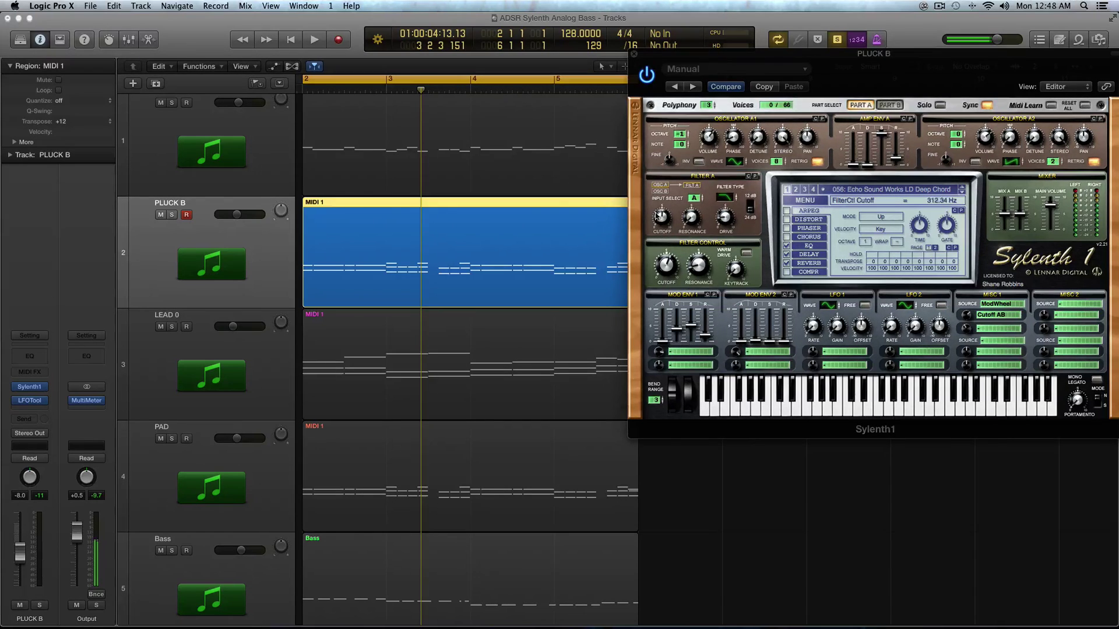
key("space")
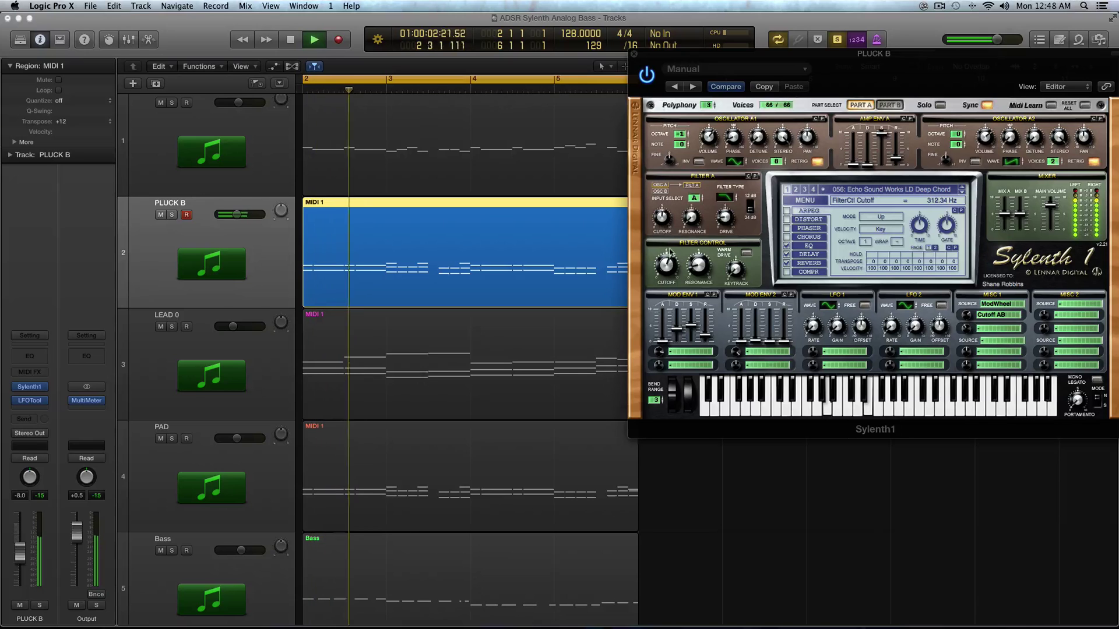
key("space")
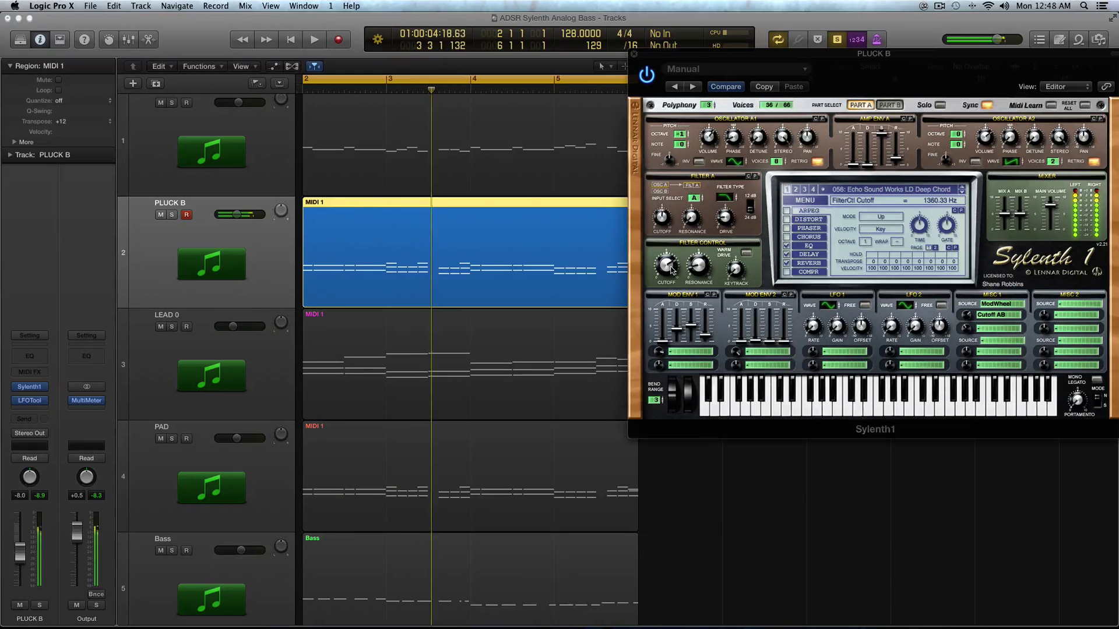
Sweep the filter cutoff down and back up, settling at 59.31 Hz.
left_click_drag(673, 269, 670, 304)
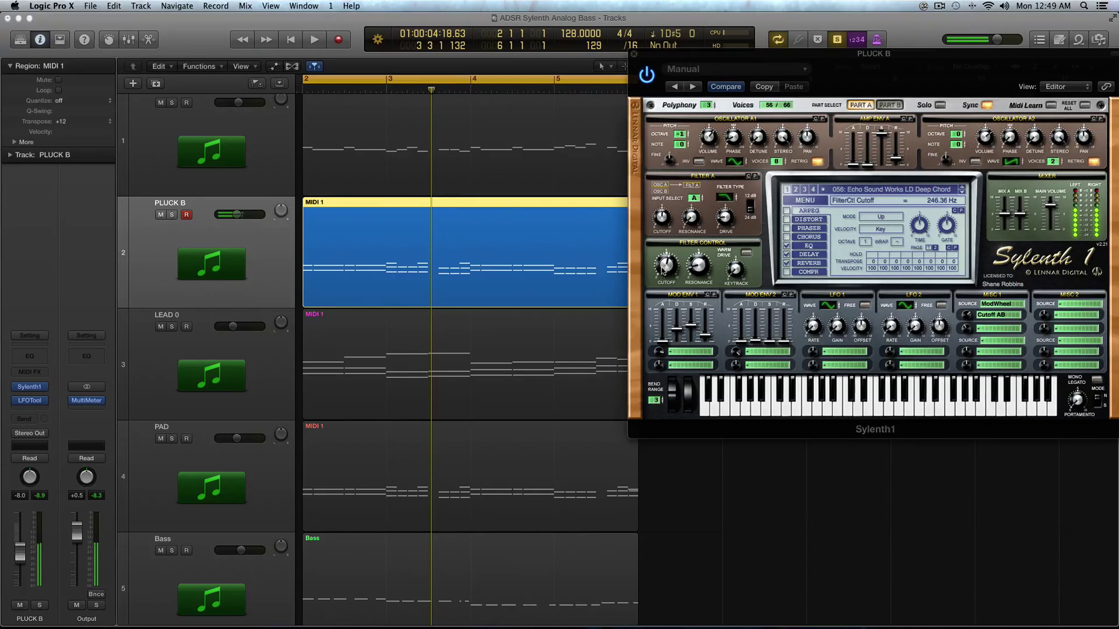
left_click_drag(662, 269, 666, 304)
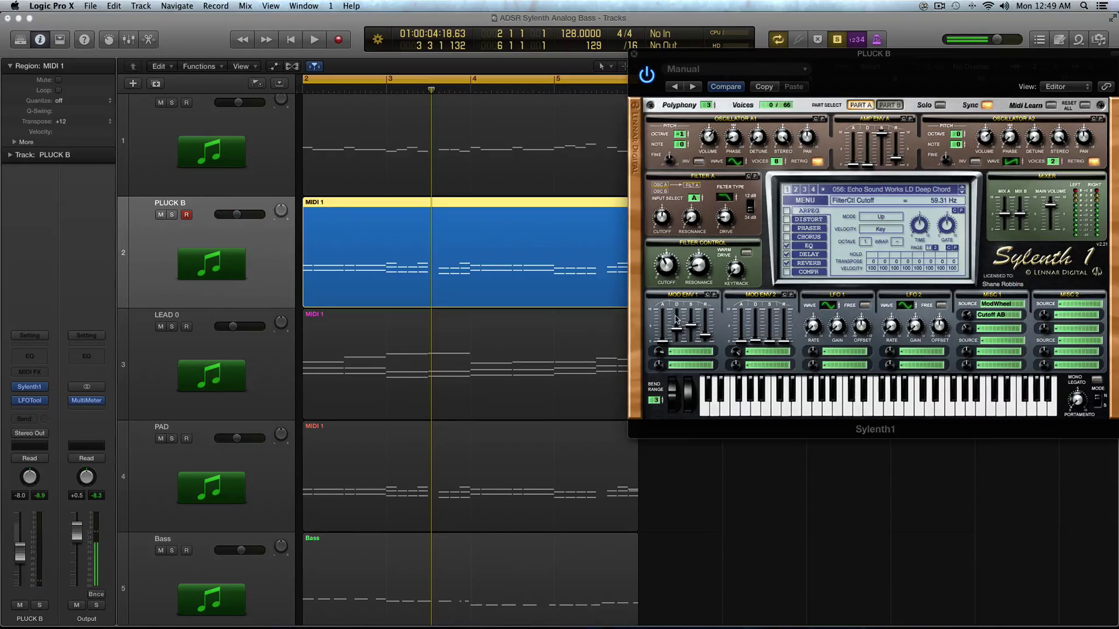
left_click(686, 350)
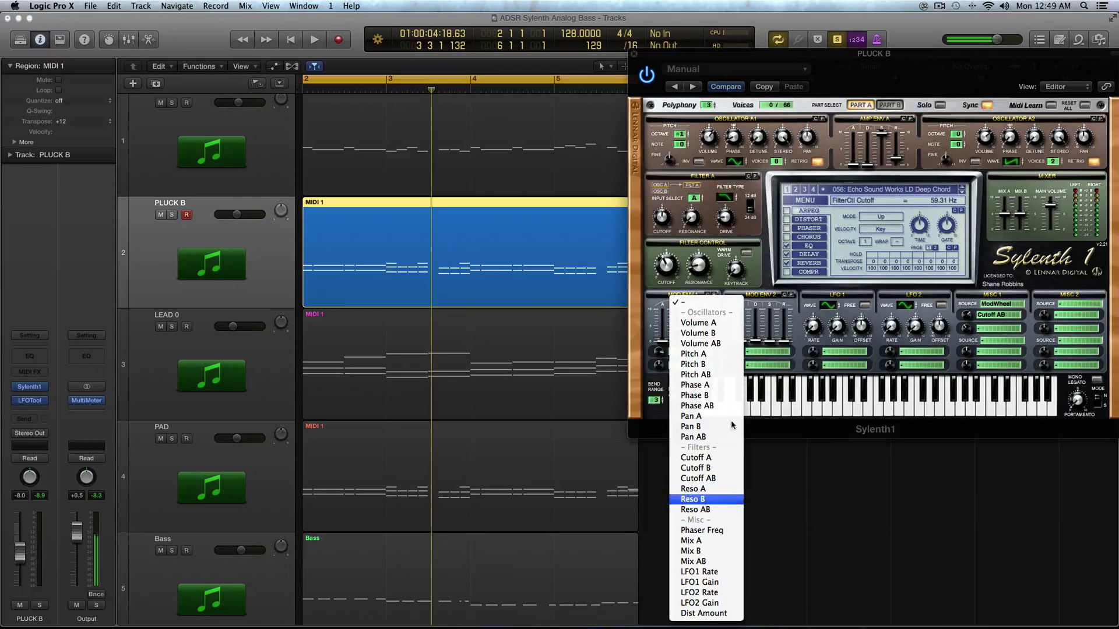
Set Mod Env 1 to Cutoff AB, audition, and nudge the cutoff down to 15.70 Hz.
left_click(733, 485)
key("space")
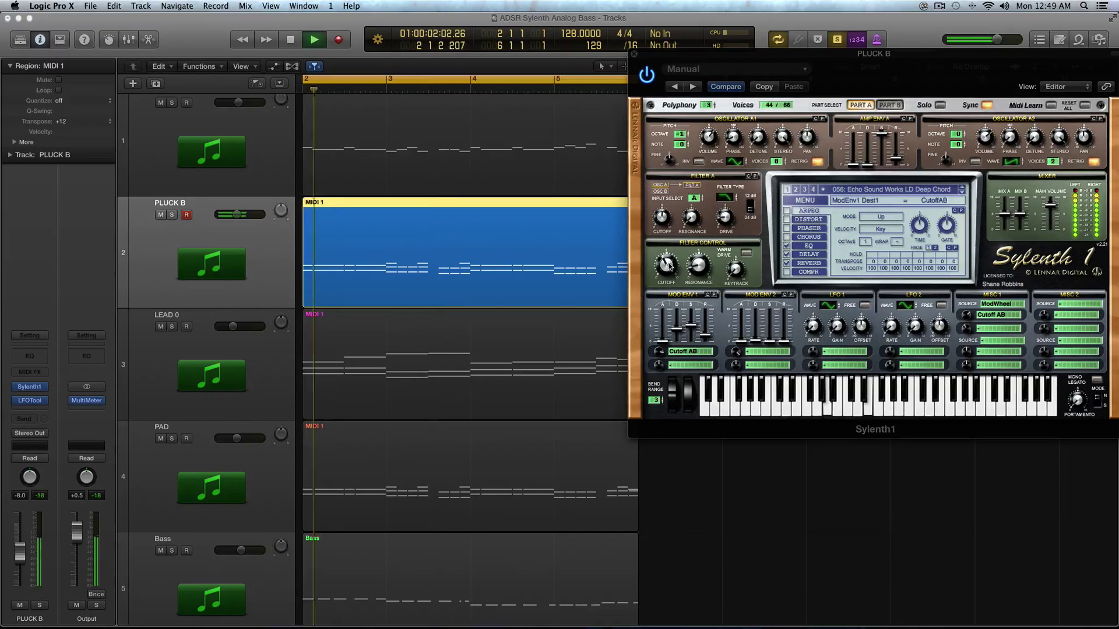
key("space")
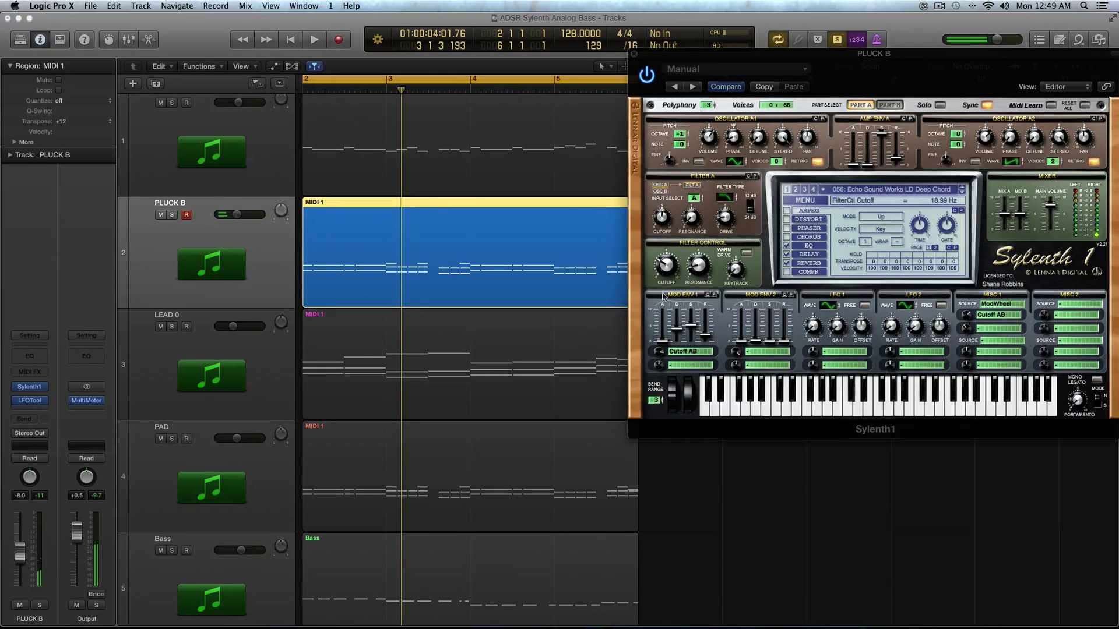
left_click_drag(663, 274, 664, 280)
Try Mod Env 2 on Phase AB, then route it to Pitch AB and play.
key("space")
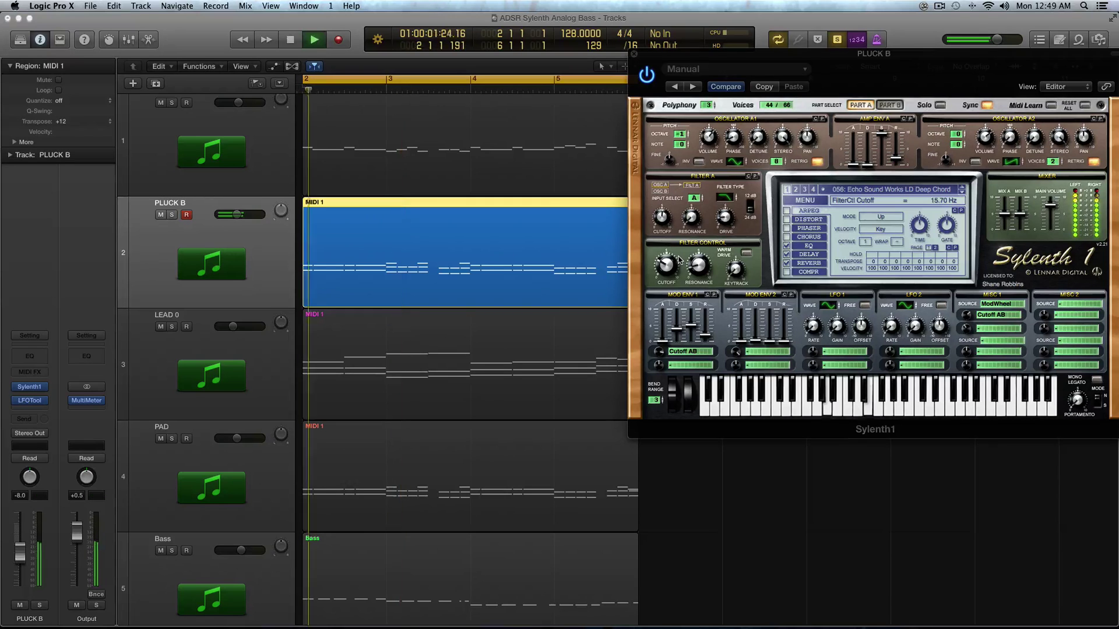
left_click(786, 355)
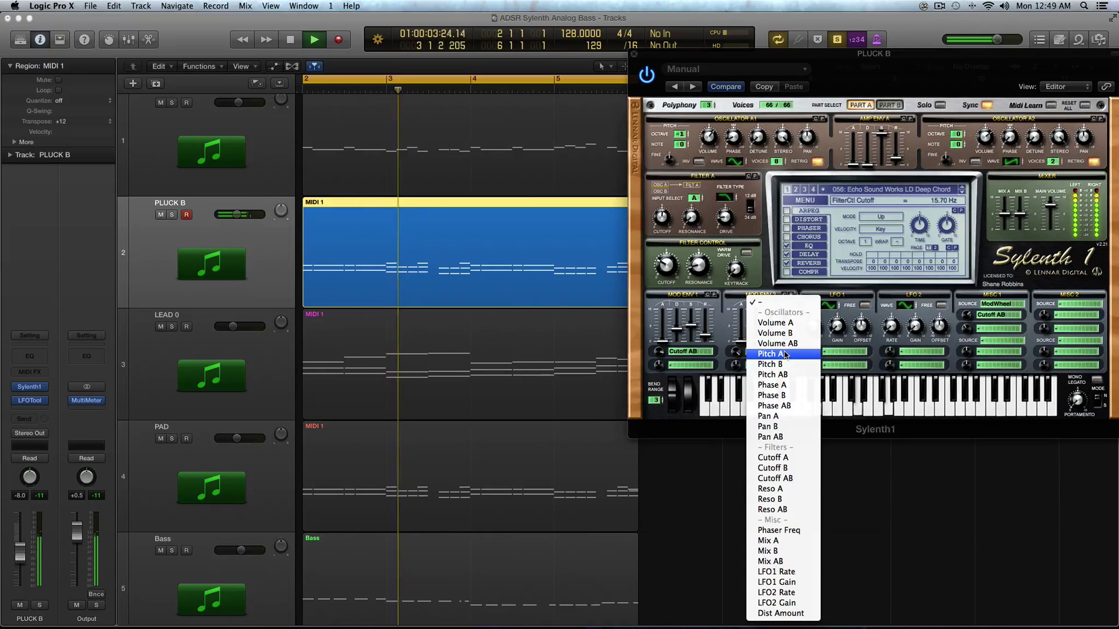
left_click(791, 406)
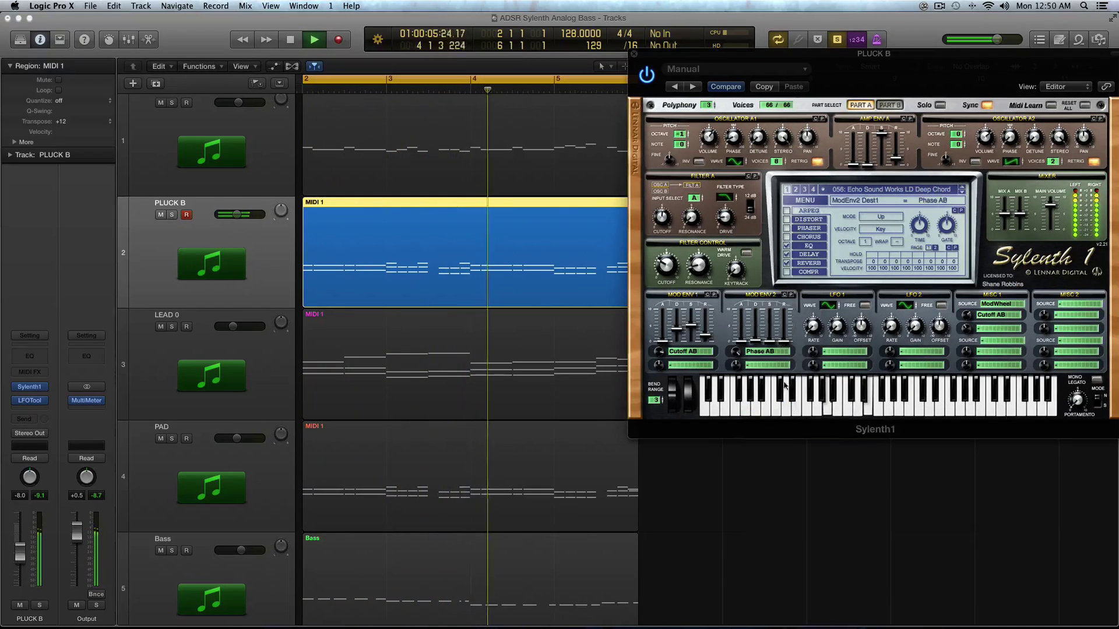
key("space")
left_click(755, 346)
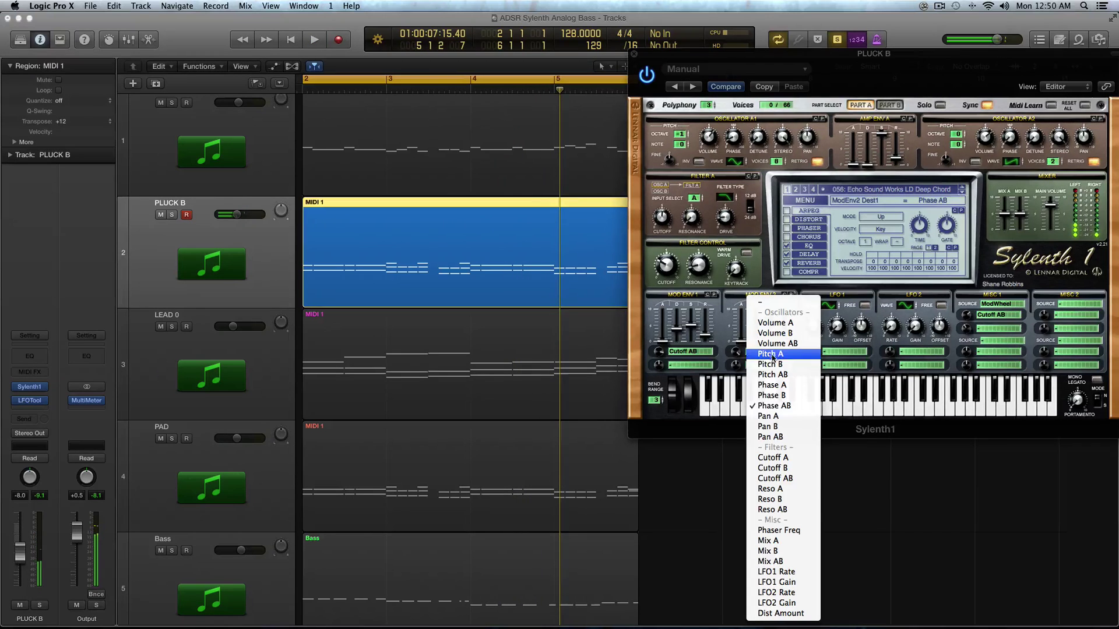
left_click(763, 375)
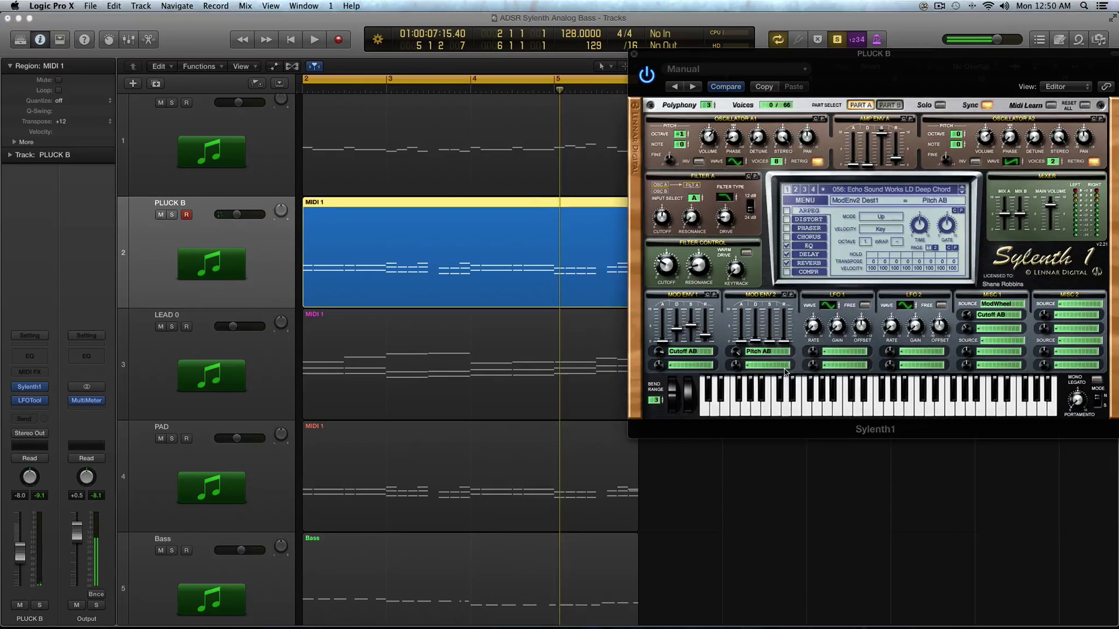
key("space")
key("space")
Adjust Mod Env 2's amount and keep Pitch AB as its target while auditioning.
left_click_drag(746, 358, 744, 355)
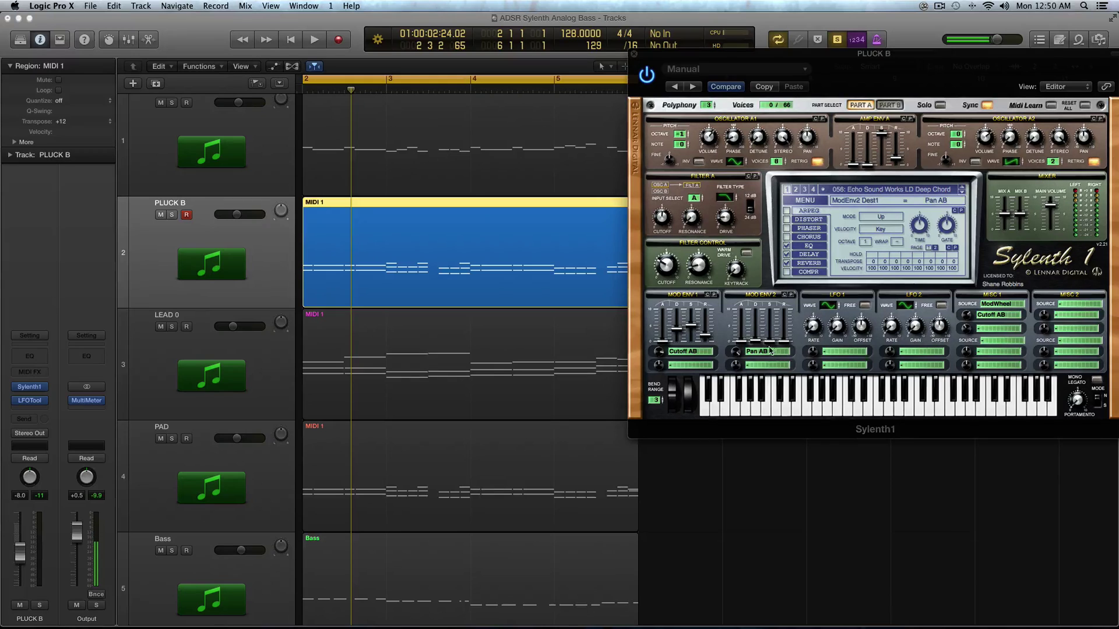
left_click(760, 351)
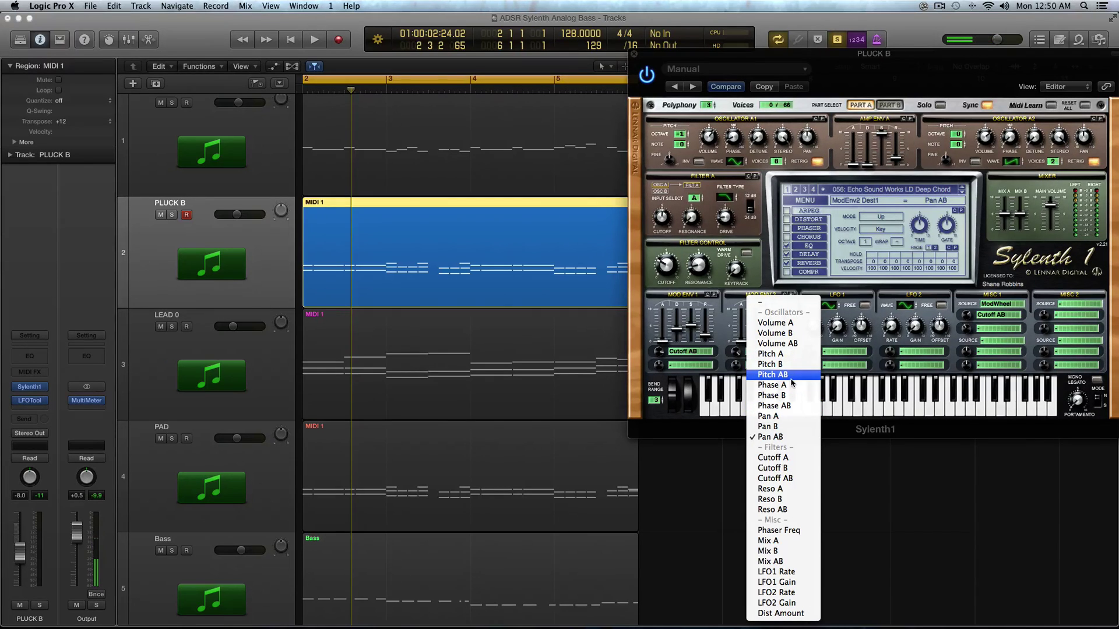
left_click(791, 376)
key("space")
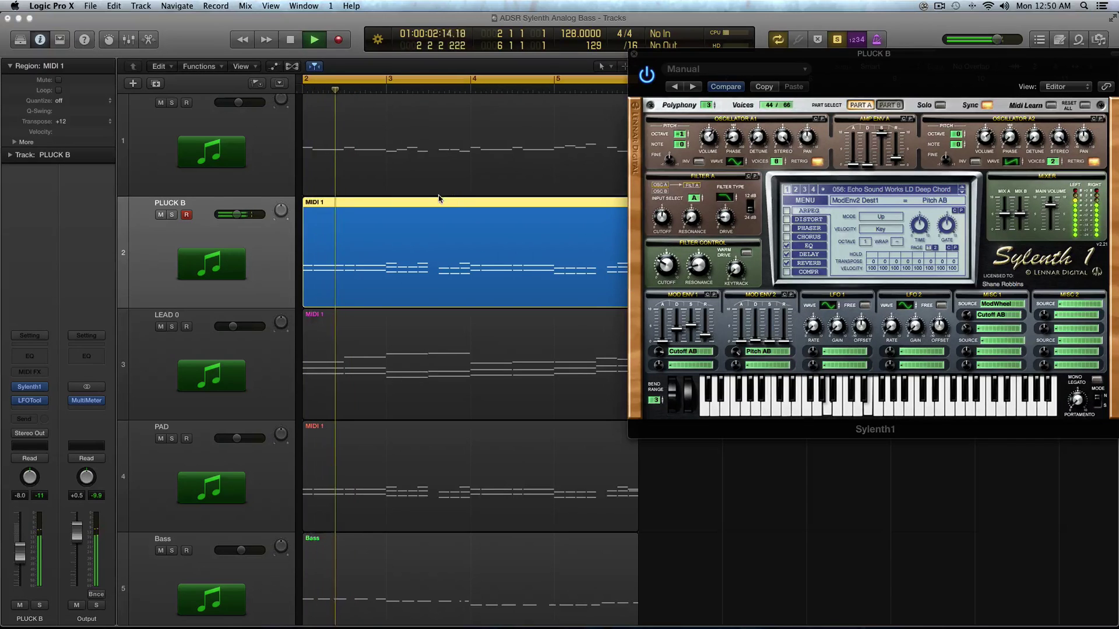
Enlarge the track rows and raise PLUCK B's volume from -8.0 to -7.2 dB.
left_click(416, 179, "shift")
key("space")
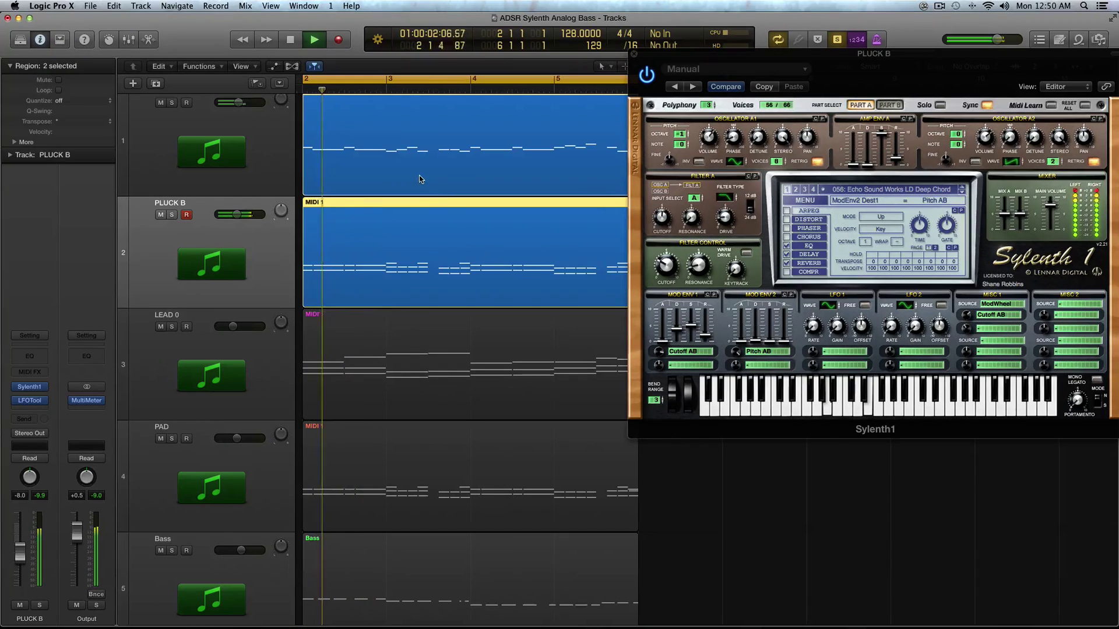
key("super+Down")
key("super+Down")
left_click_drag(236, 233, 239, 234)
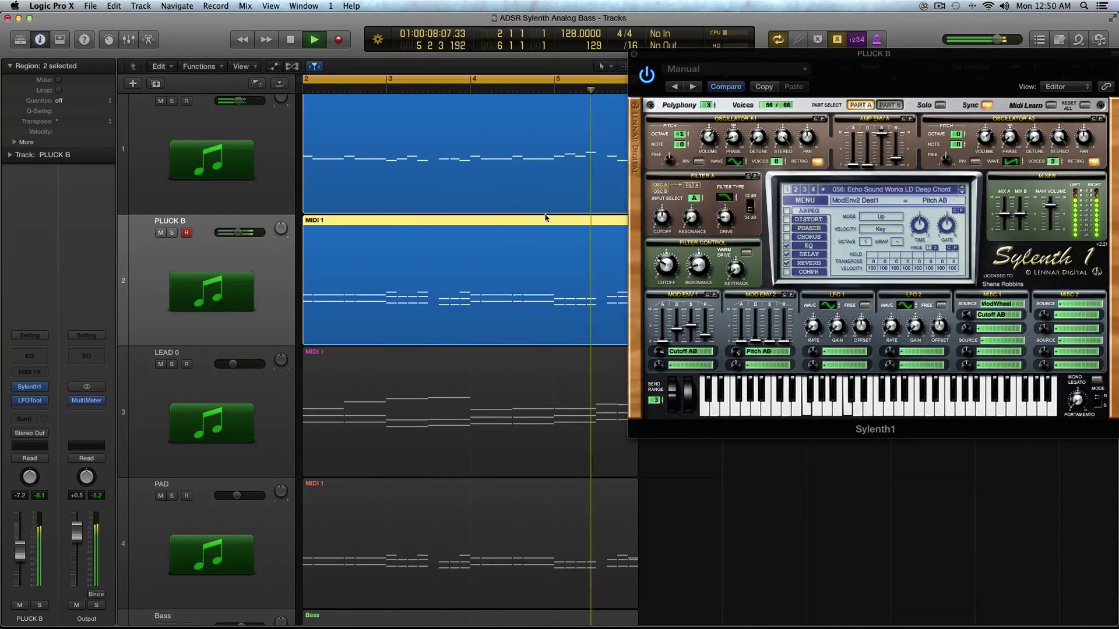
Close PLUCK B's synth, mute LEAD B, and bring up LEAD 0's LD Squeak Saw Sylenth1 while playing.
key("space")
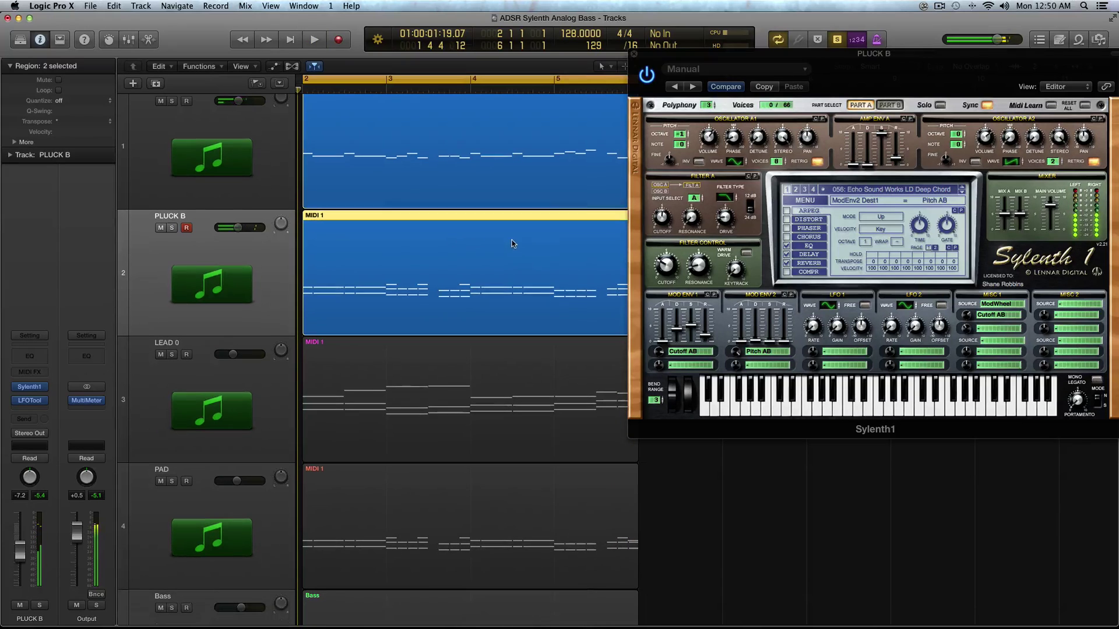
left_click(634, 54)
left_click(271, 169)
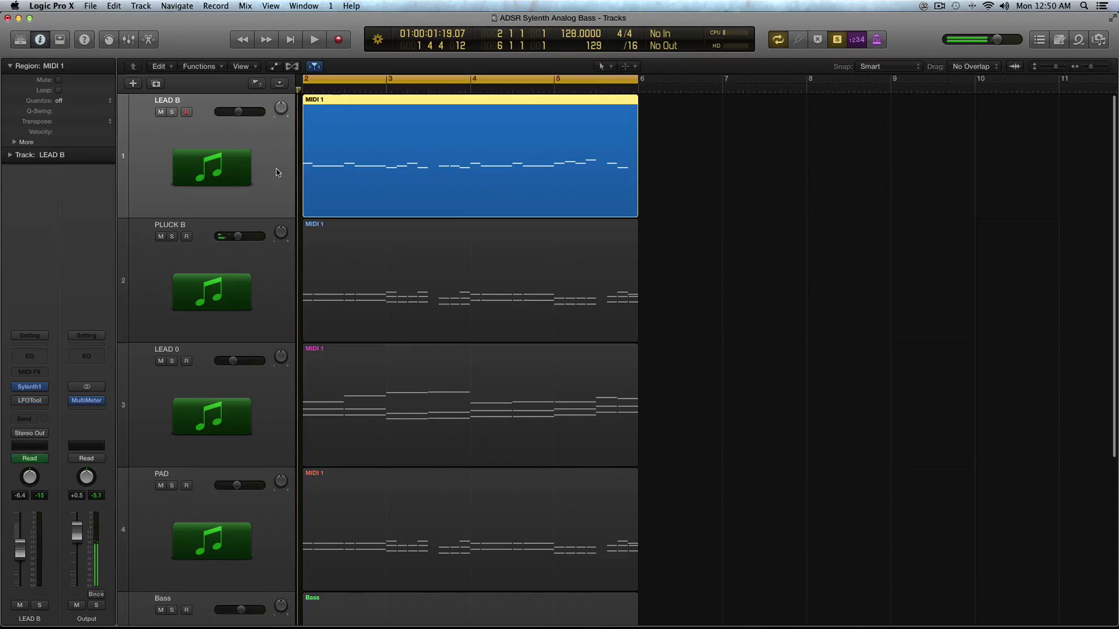
left_click(161, 111)
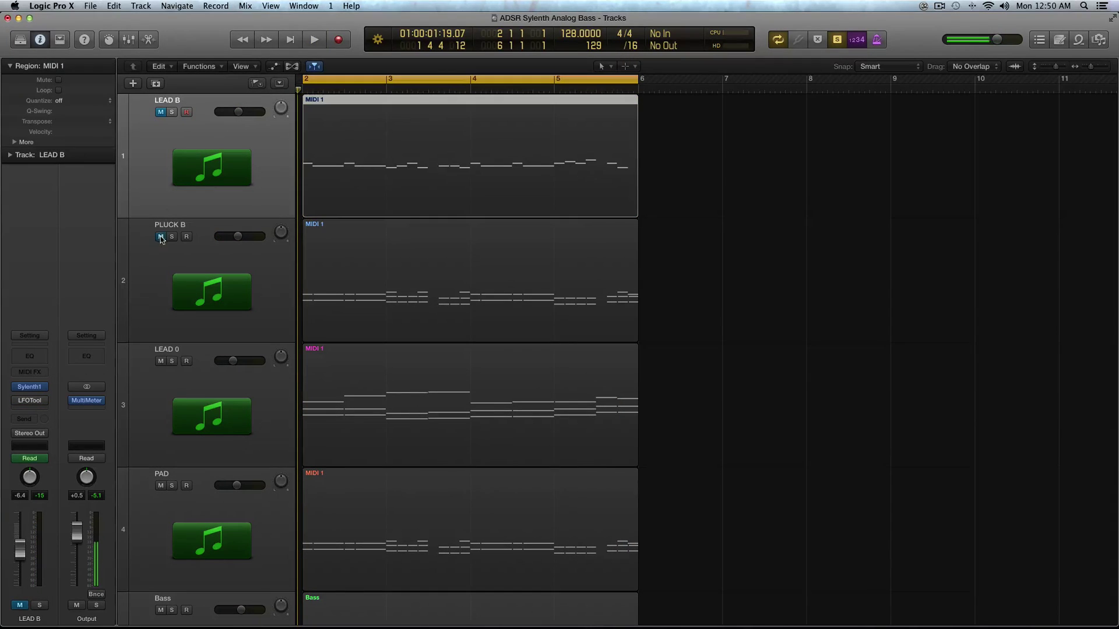
left_click(258, 387)
key("space")
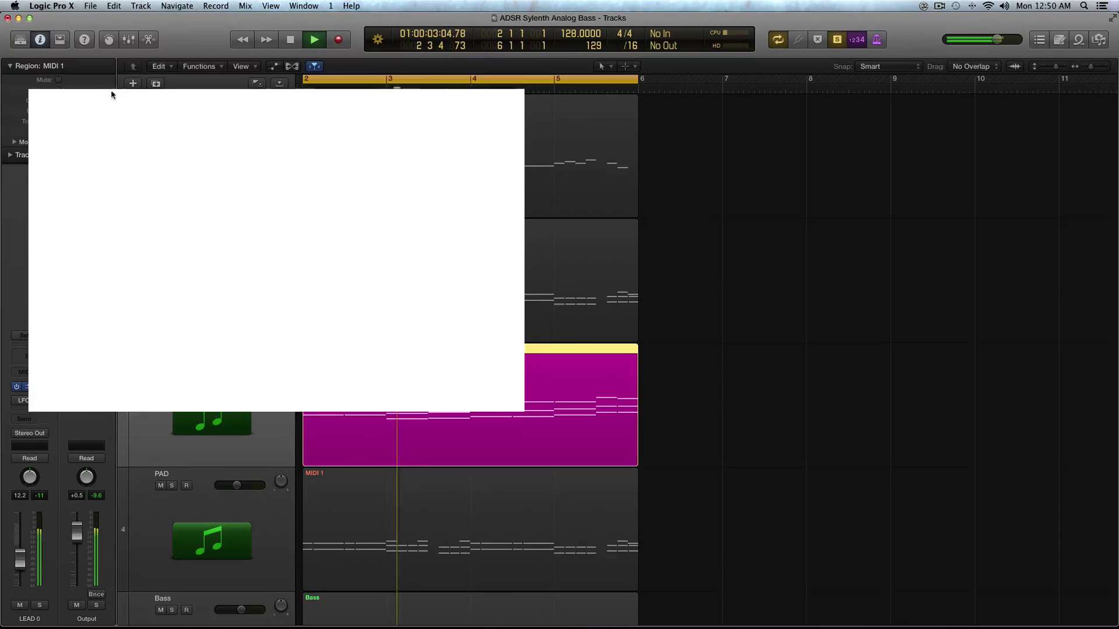
left_click_drag(246, 71, 740, 85)
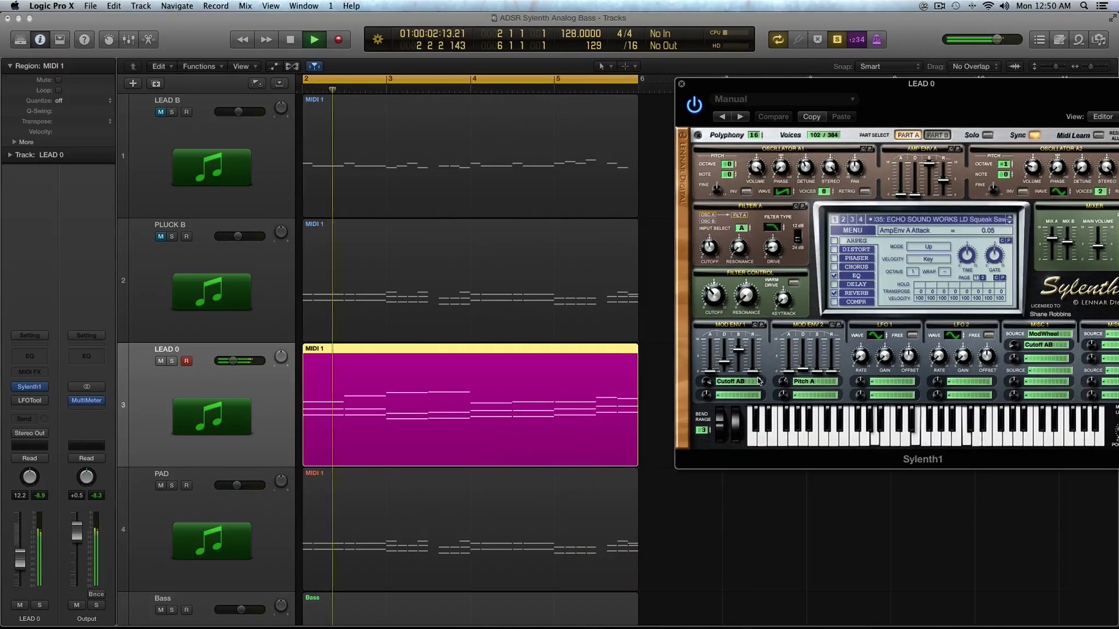
Set LEAD 0's Mod Env 1 and Mod Env 2 destinations to None and play the lead.
key("space")
left_click(737, 381)
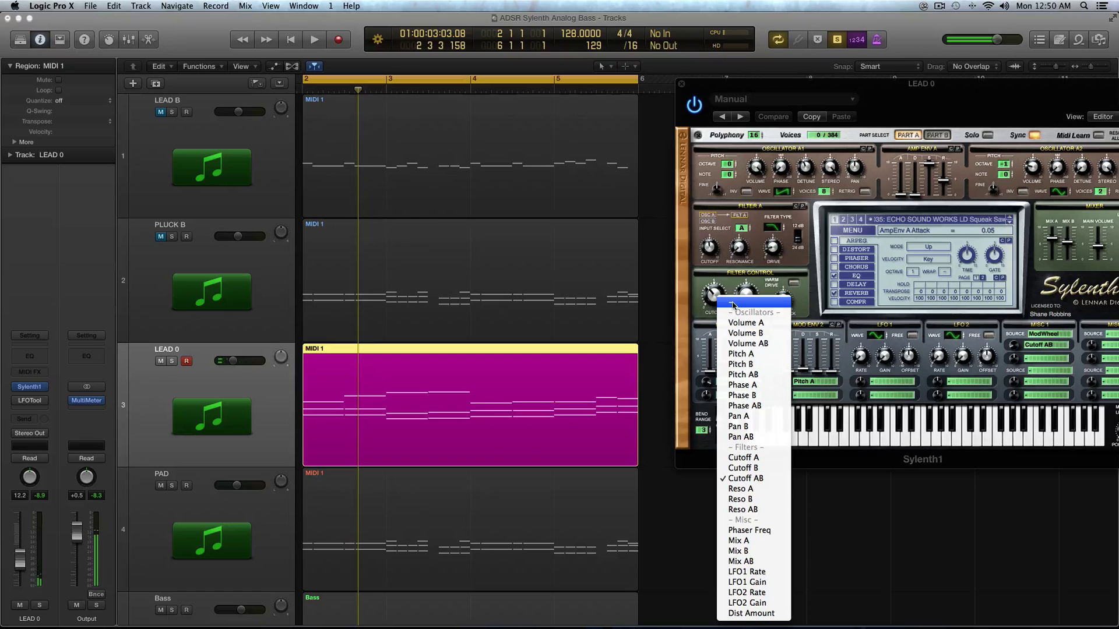
left_click(691, 388)
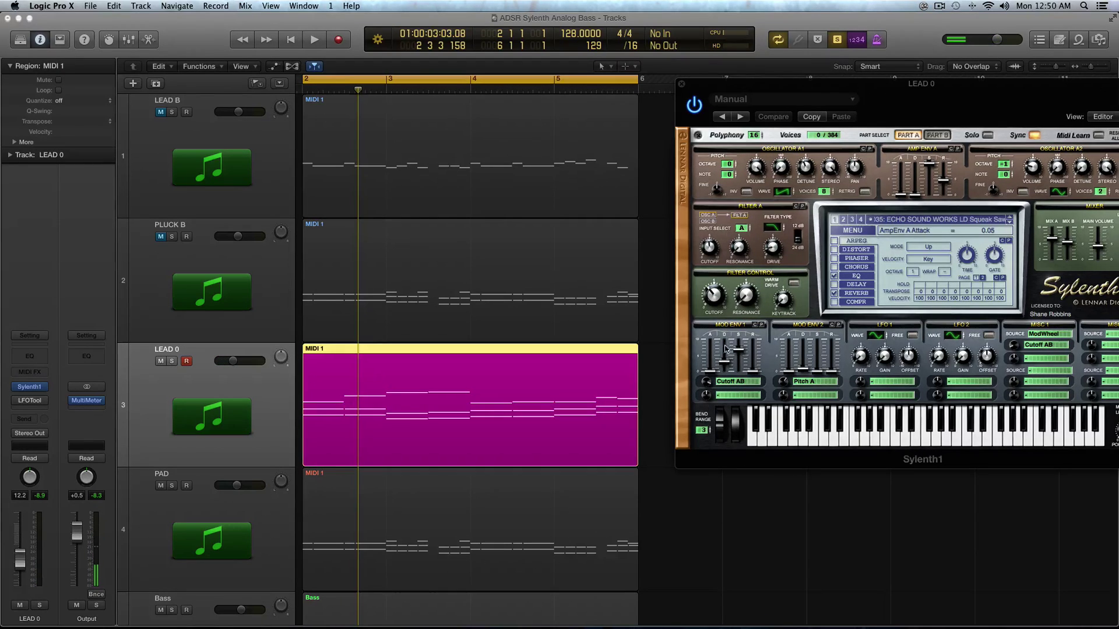
left_click(737, 381)
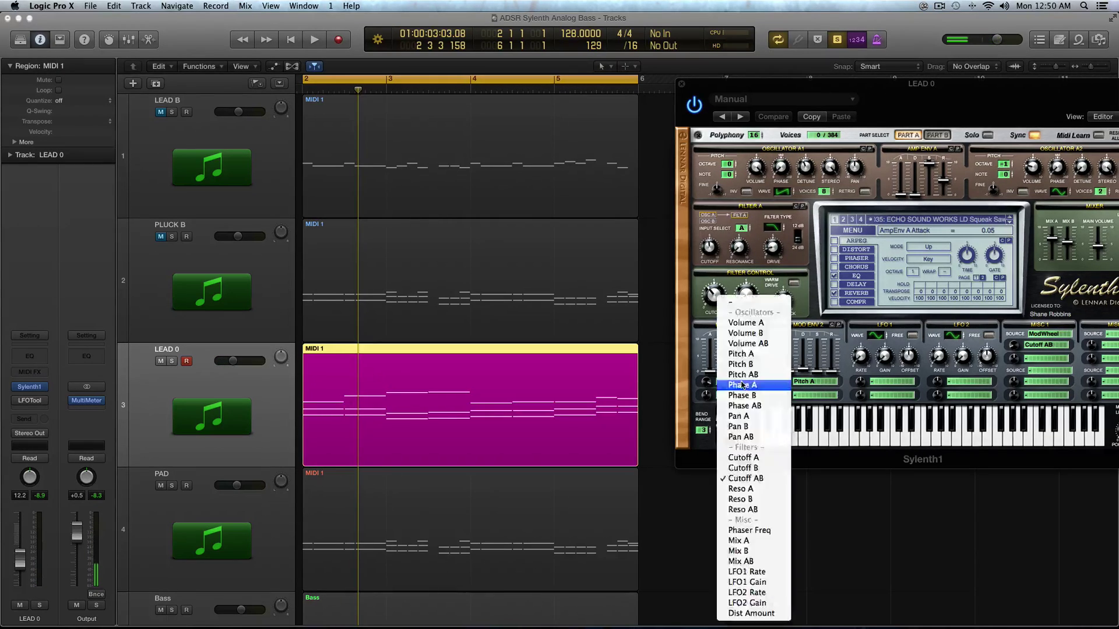
left_click(755, 299)
left_click(823, 382)
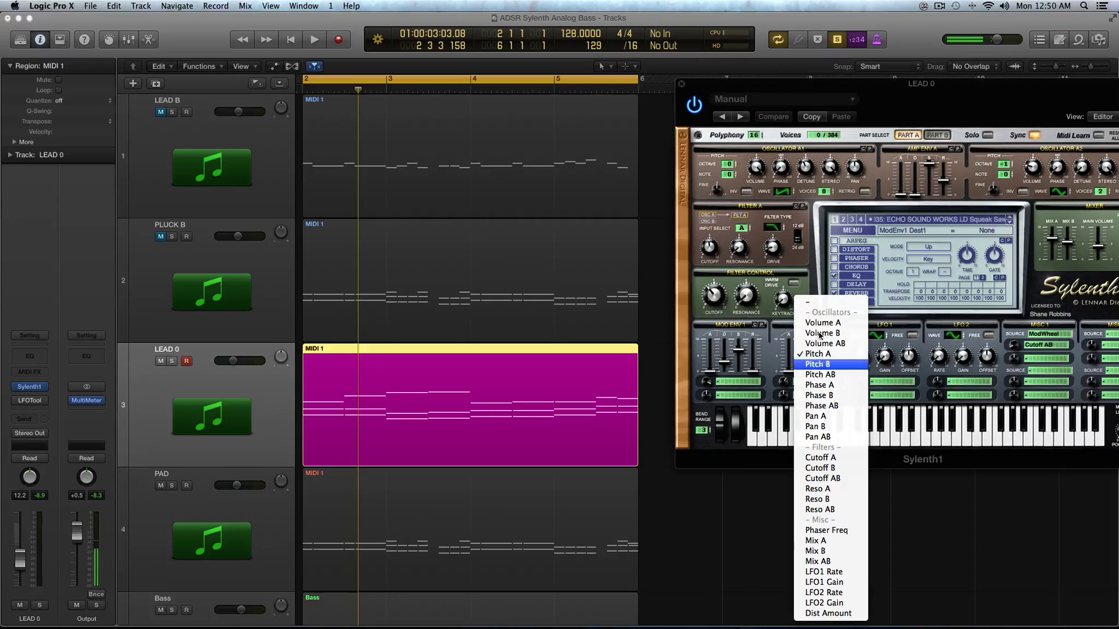
left_click(814, 299)
key("space")
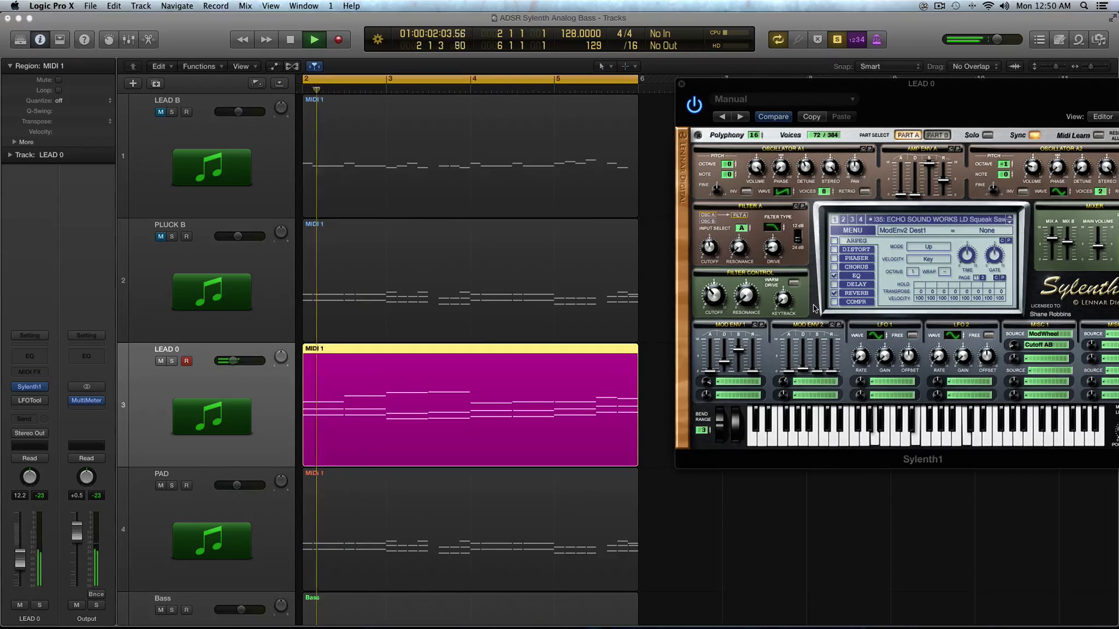
Audition the lead again and lower the filter cutoff to 30.52 Hz.
left_click(721, 296)
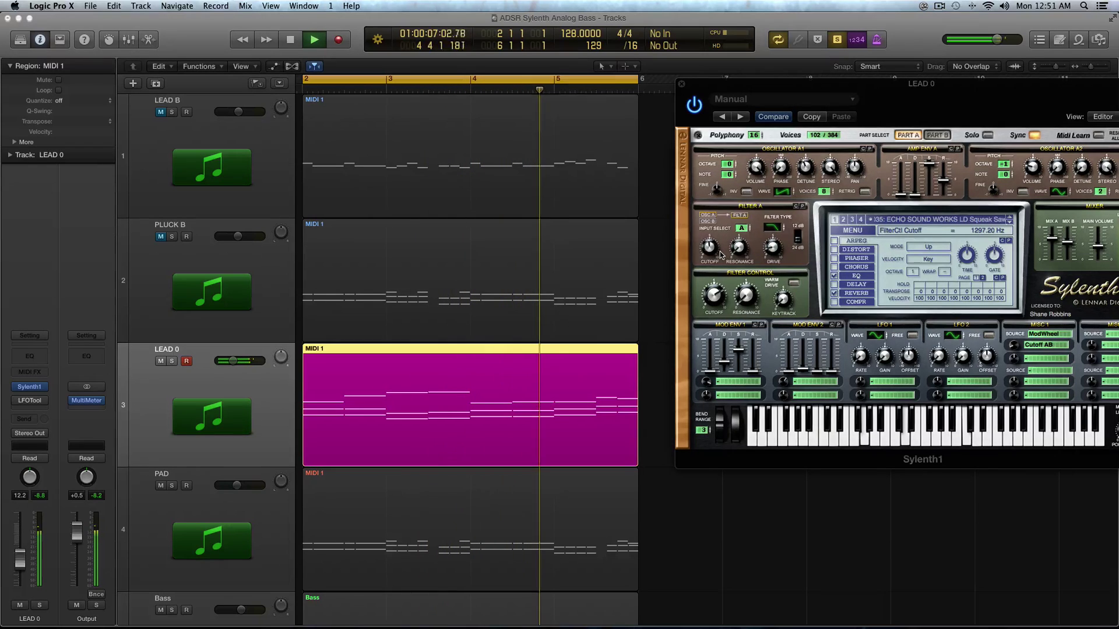
key("space")
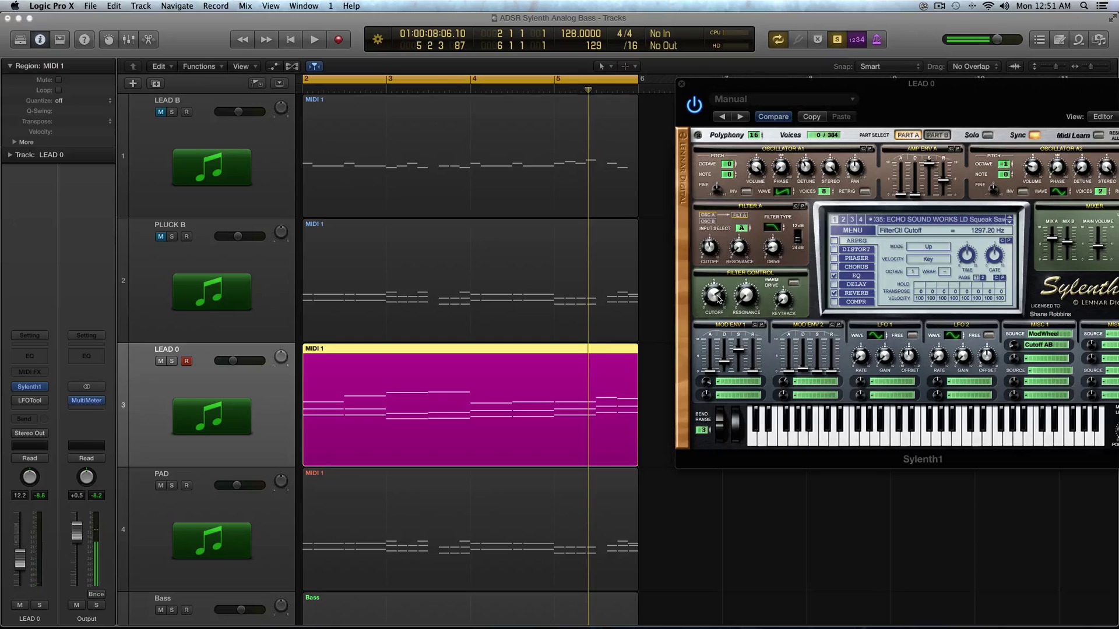
key("space")
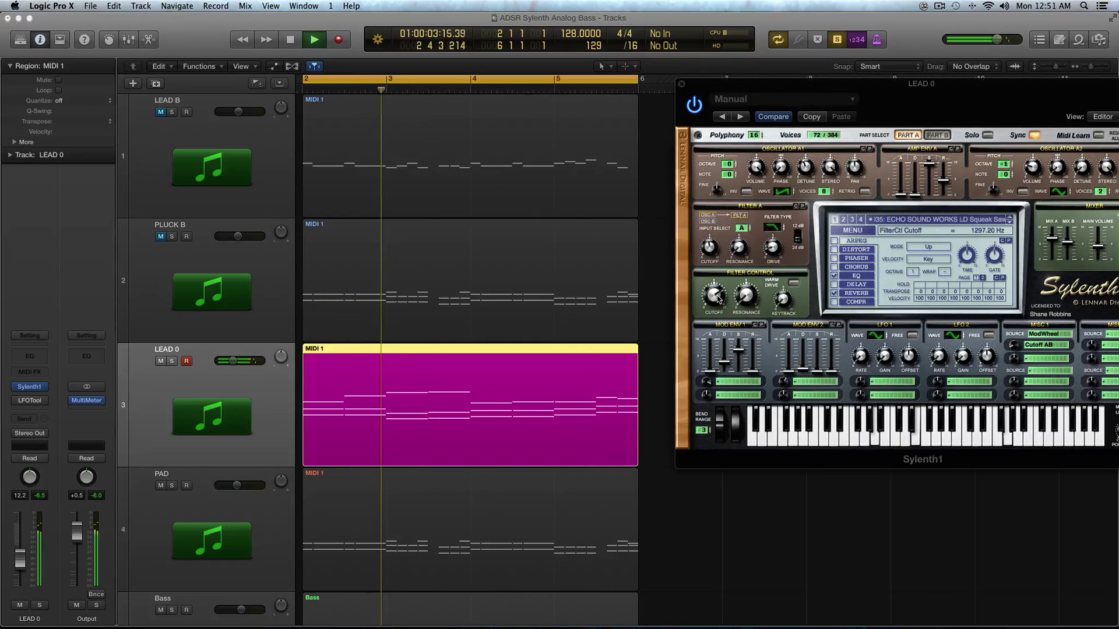
key("space")
left_click_drag(718, 299, 722, 344)
Compare LEAD 0 with Mod Env 1 on Cutoff AB and cleared, tweaking the cutoff.
left_click(732, 379)
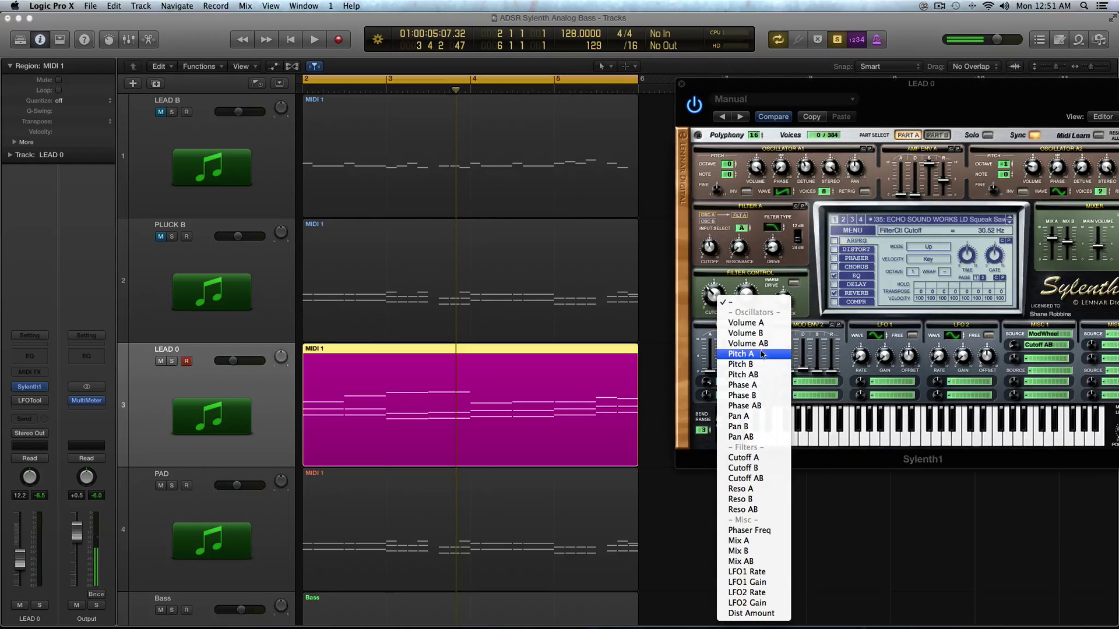
left_click(766, 477)
key("space")
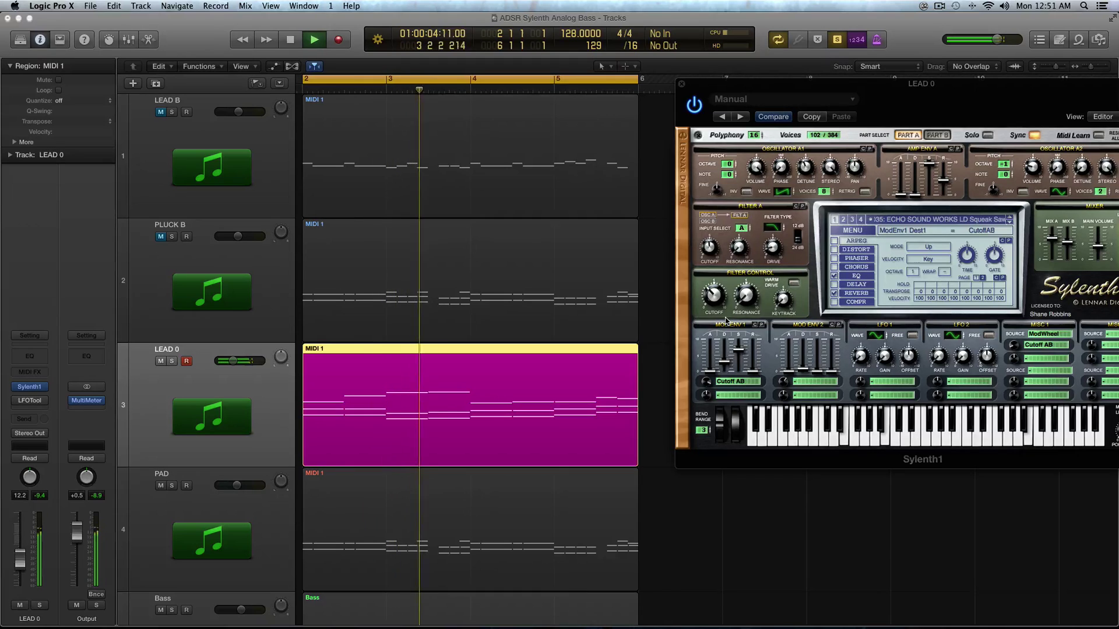
key("space")
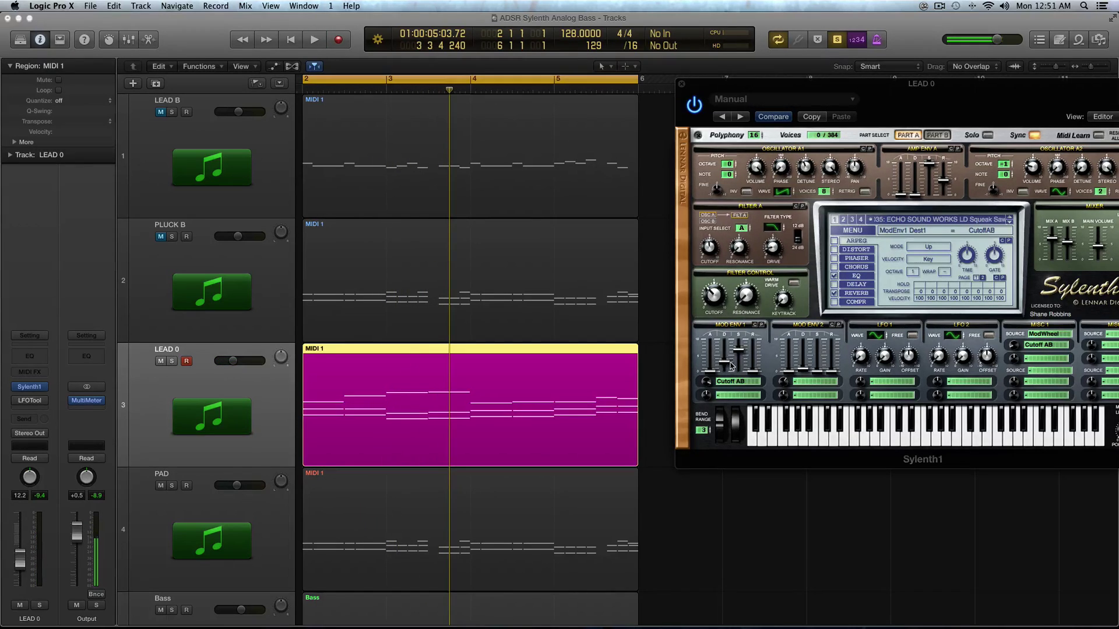
key("space")
left_click(736, 382)
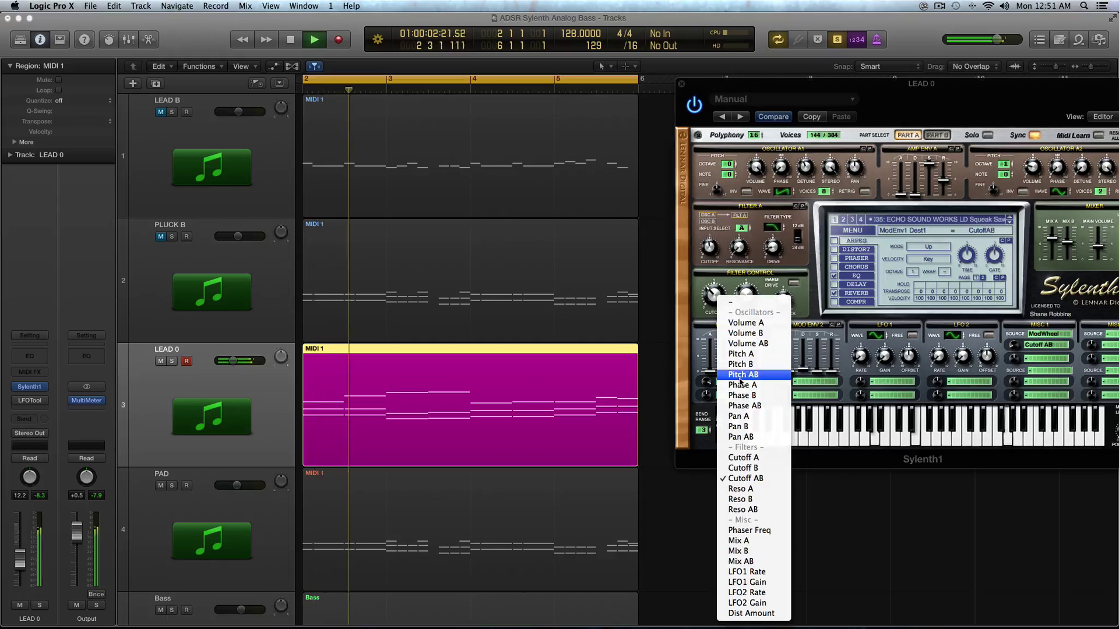
left_click(744, 304)
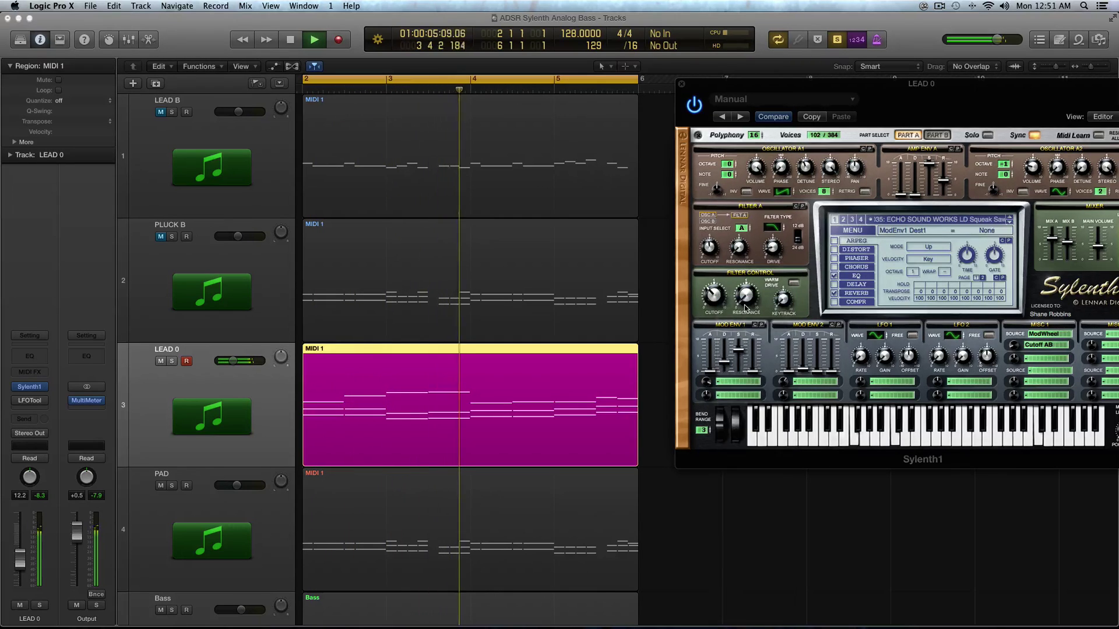
left_click(714, 296)
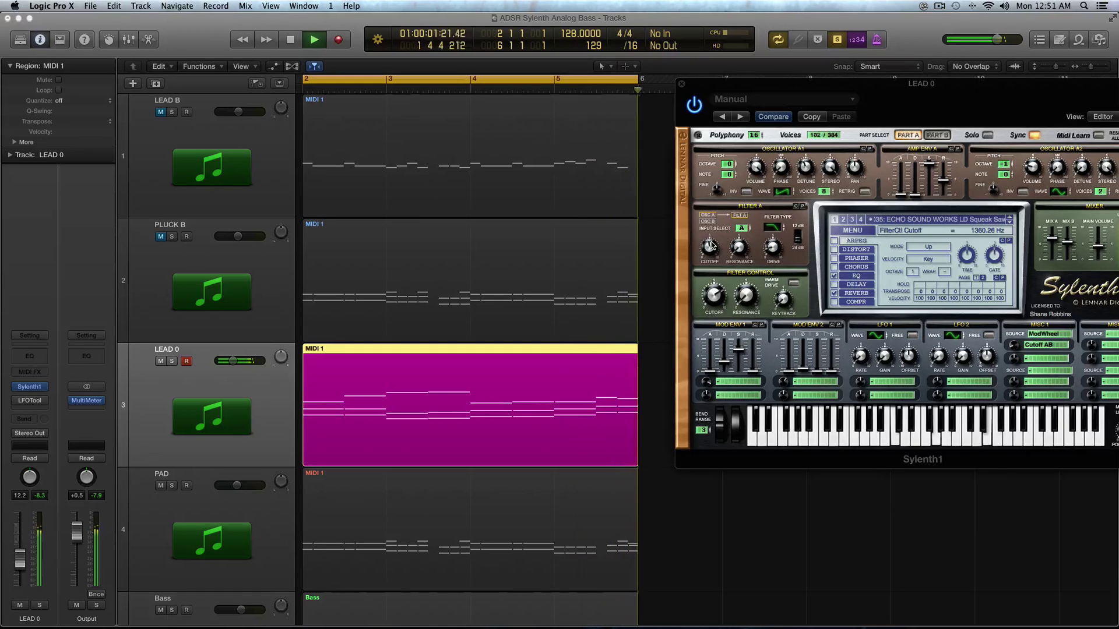
key("space")
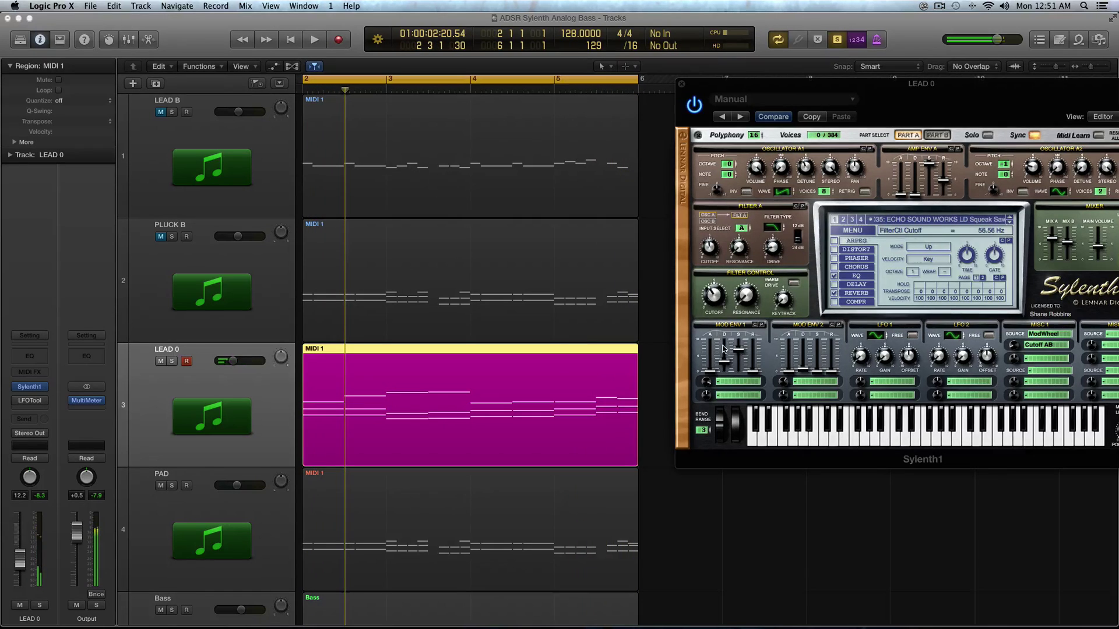
Route Mod Env 1 back to Cutoff AB, audition, then open LEAD 0's LFOTool and play.
left_click(737, 387)
left_click(719, 370)
left_click(735, 384)
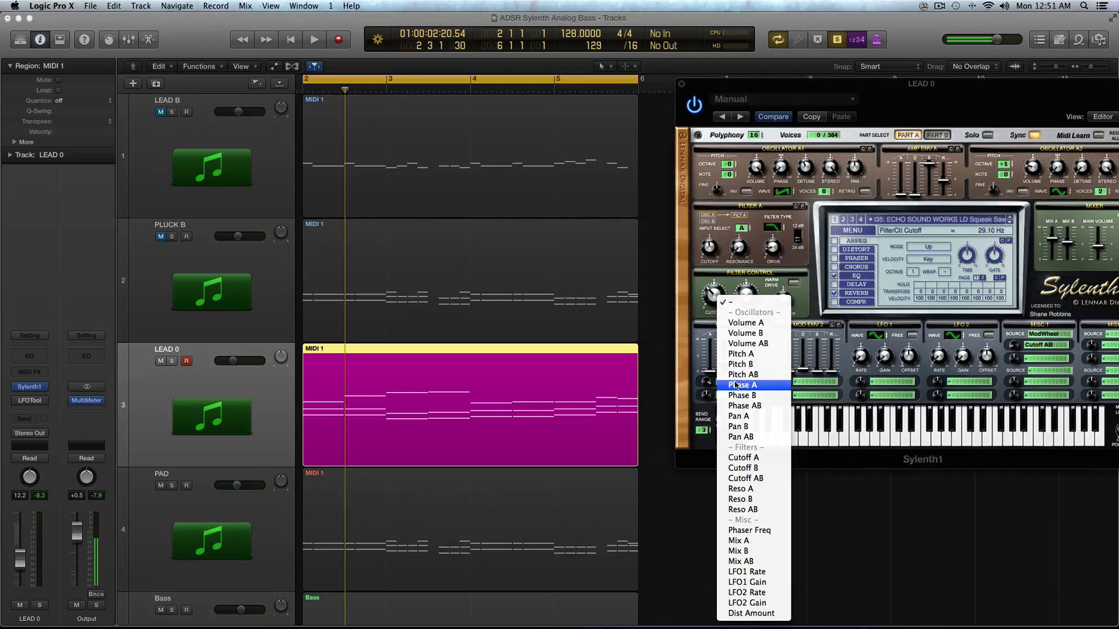
left_click(770, 480)
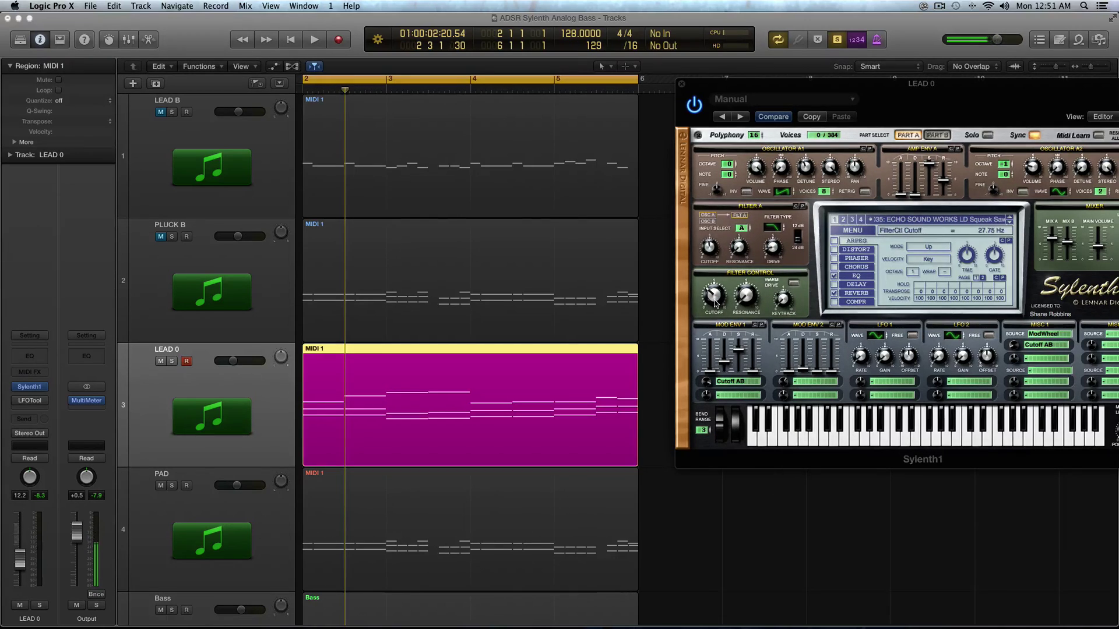
key("space")
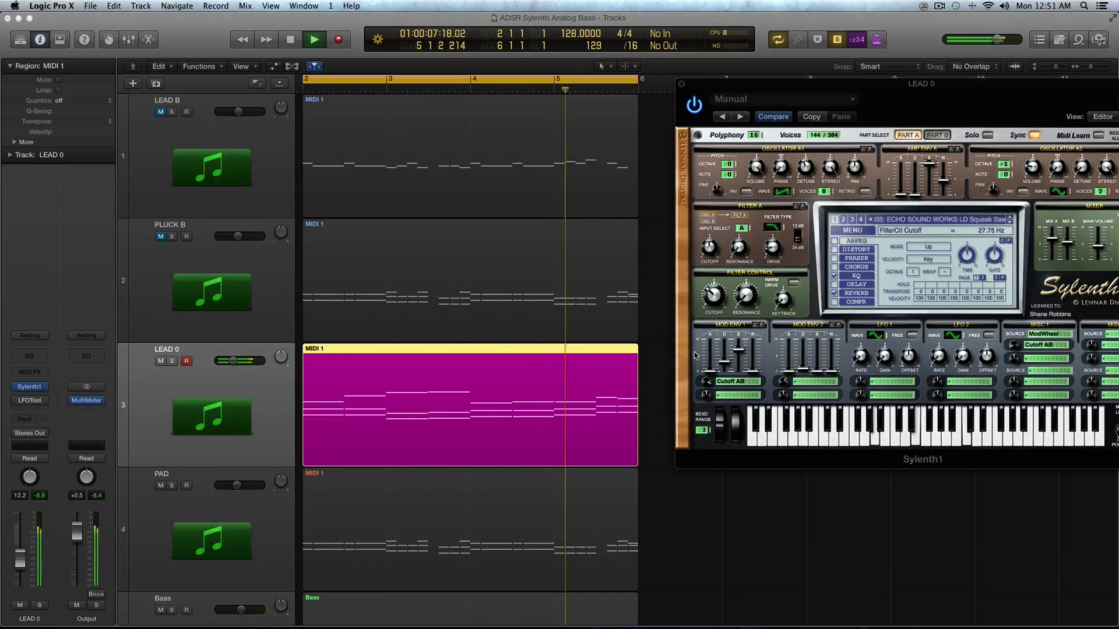
key("space")
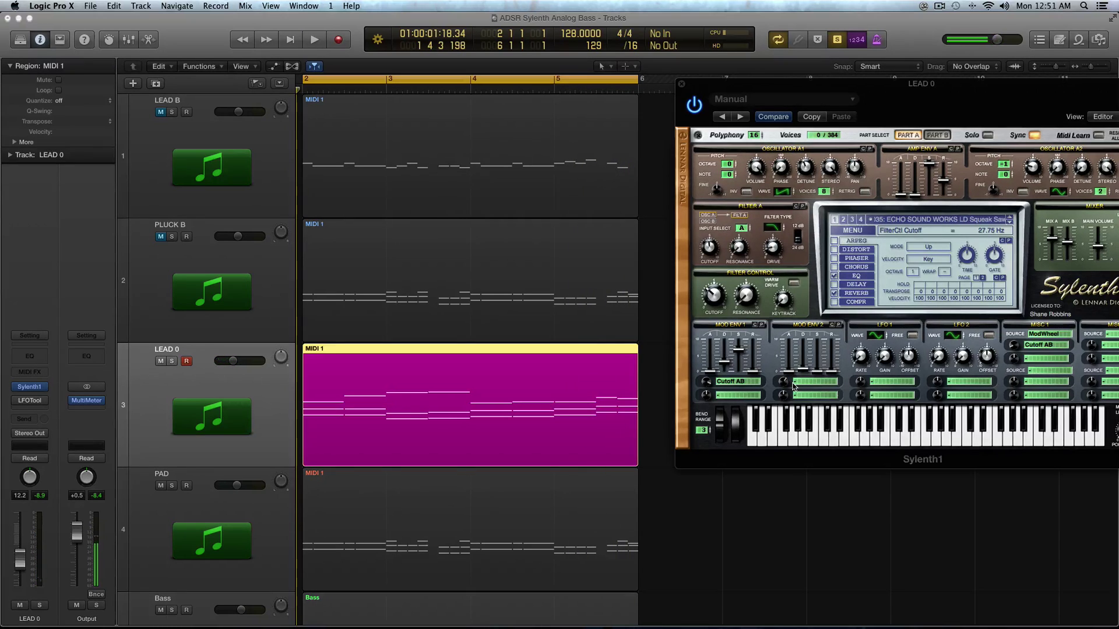
left_click(32, 402)
key("space")
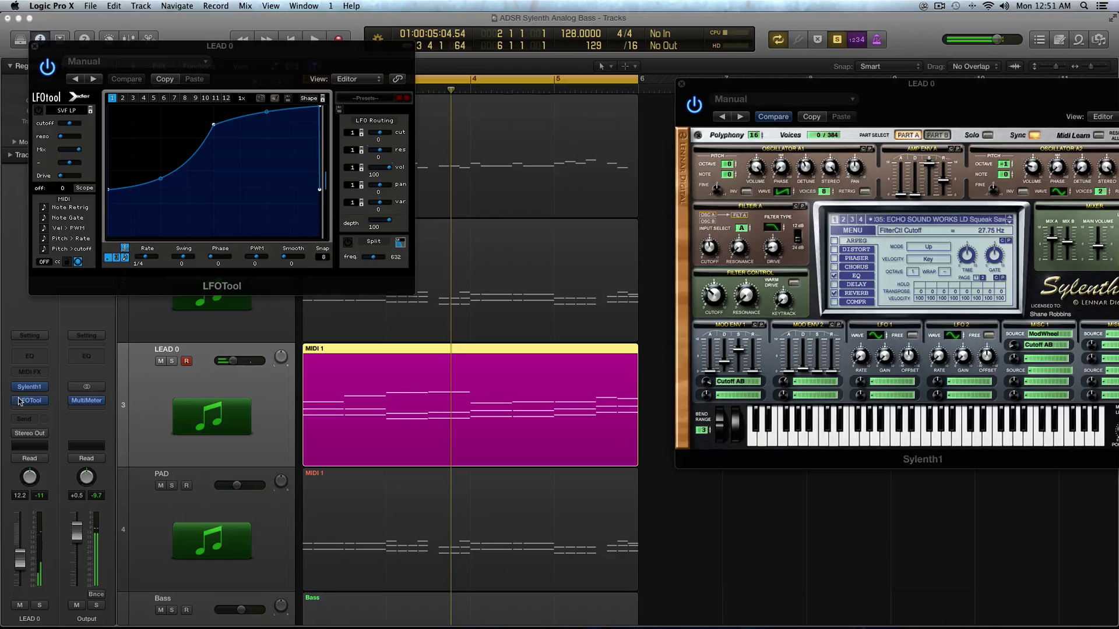
Bypass LFOTool, route Mod Env 2 to Pitch A, and audition amount and decay (0.86) changes.
left_click(19, 401)
left_click(819, 381)
left_click(776, 378)
left_click(808, 383)
left_click(860, 354)
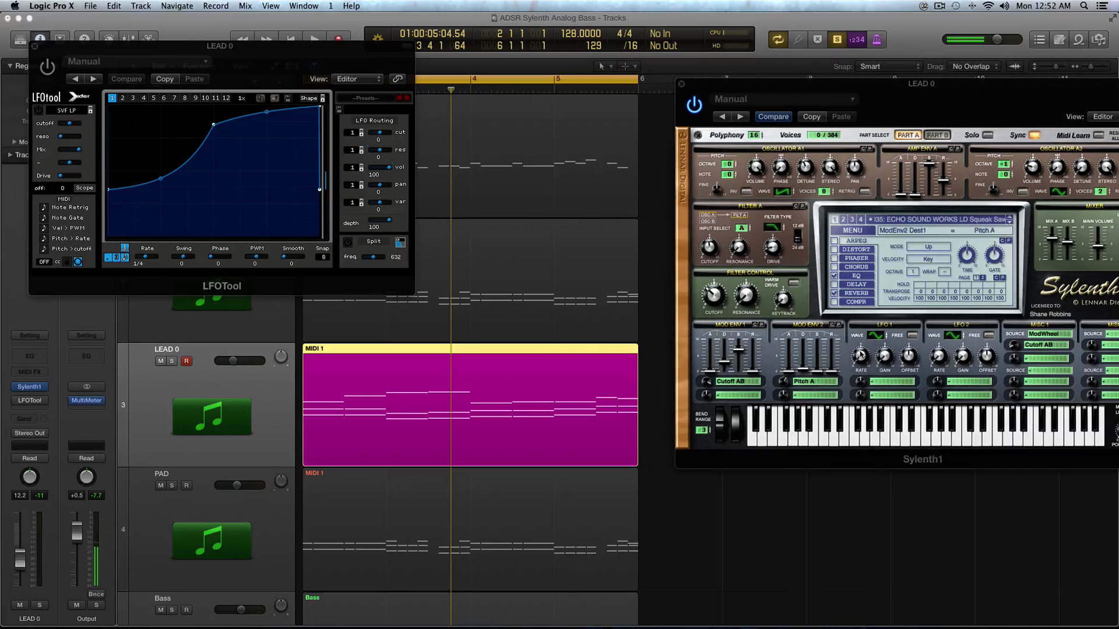
key("space")
key("space")
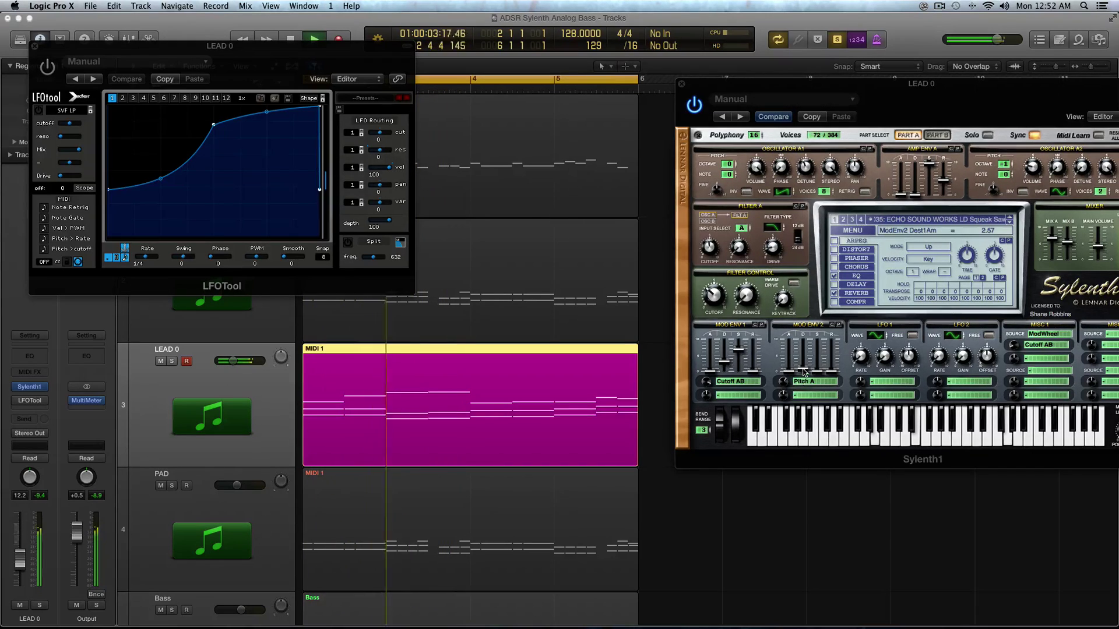
key("space")
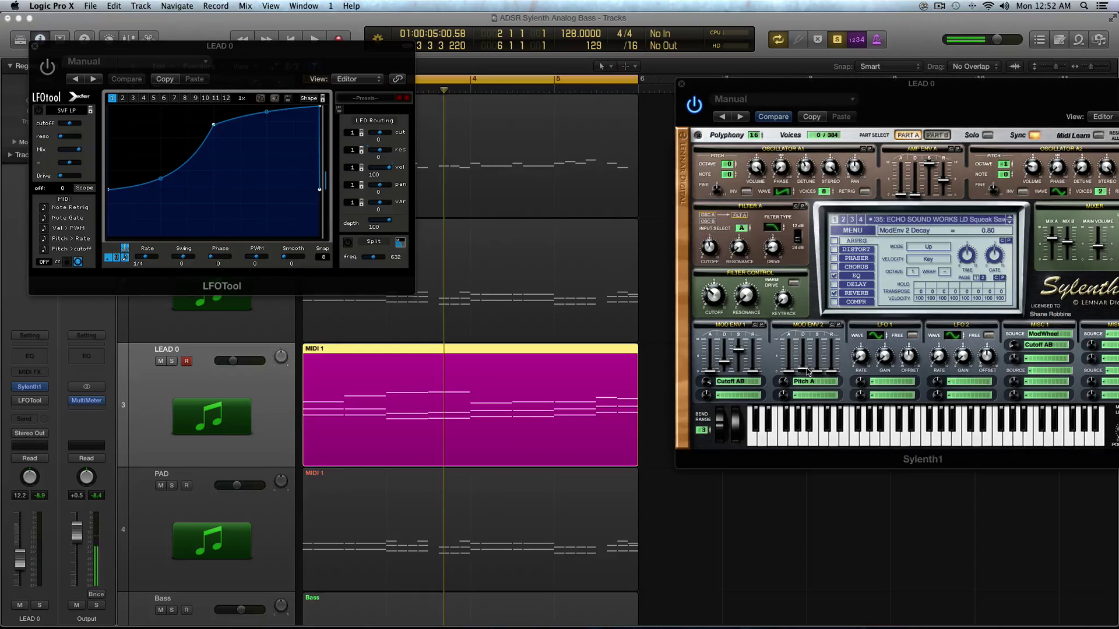
key("space")
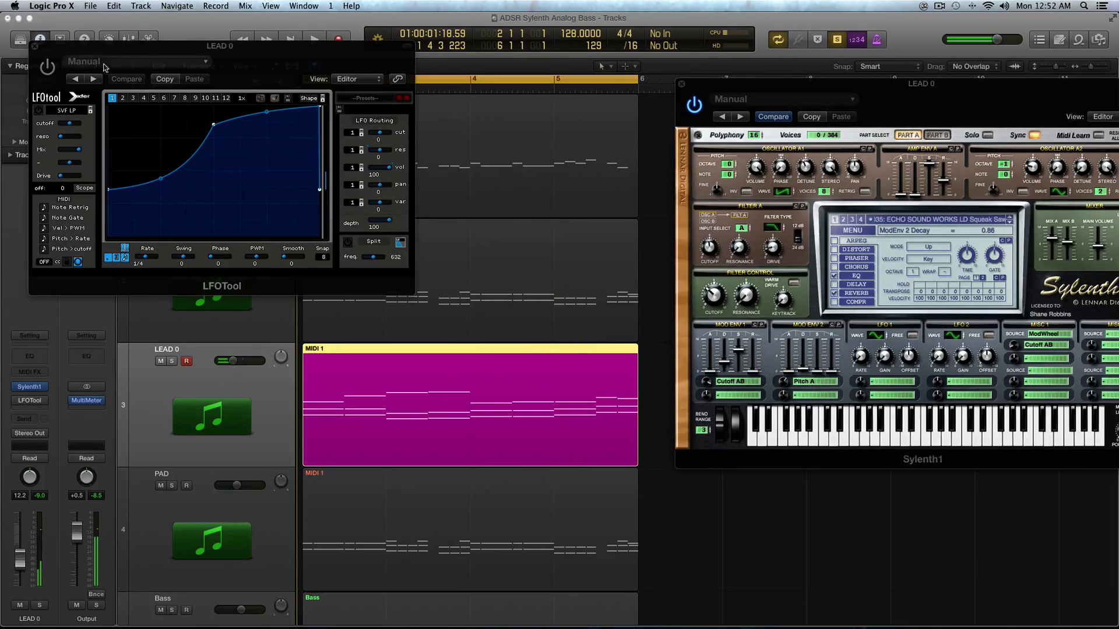
Close LFOTool and the lead's Sylenth1, mute LEAD 0, and select the PAD track.
left_click(36, 47)
scroll(553, 382, "down", 2)
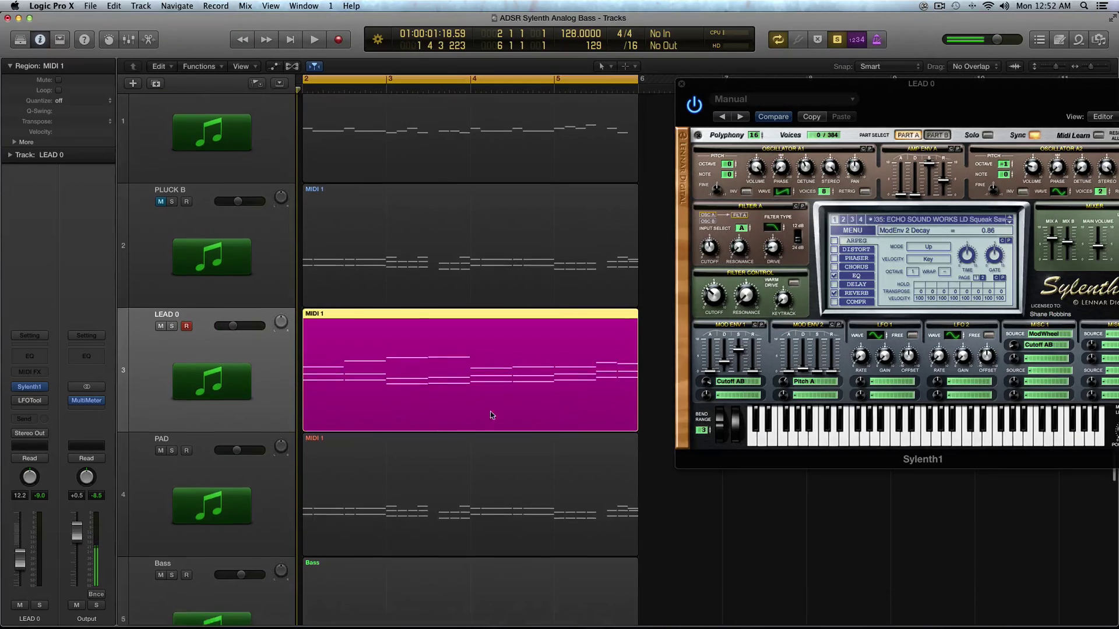
left_click(160, 324)
scroll(236, 417, "down", 2)
scroll(236, 417, "down", 1)
left_click(236, 417)
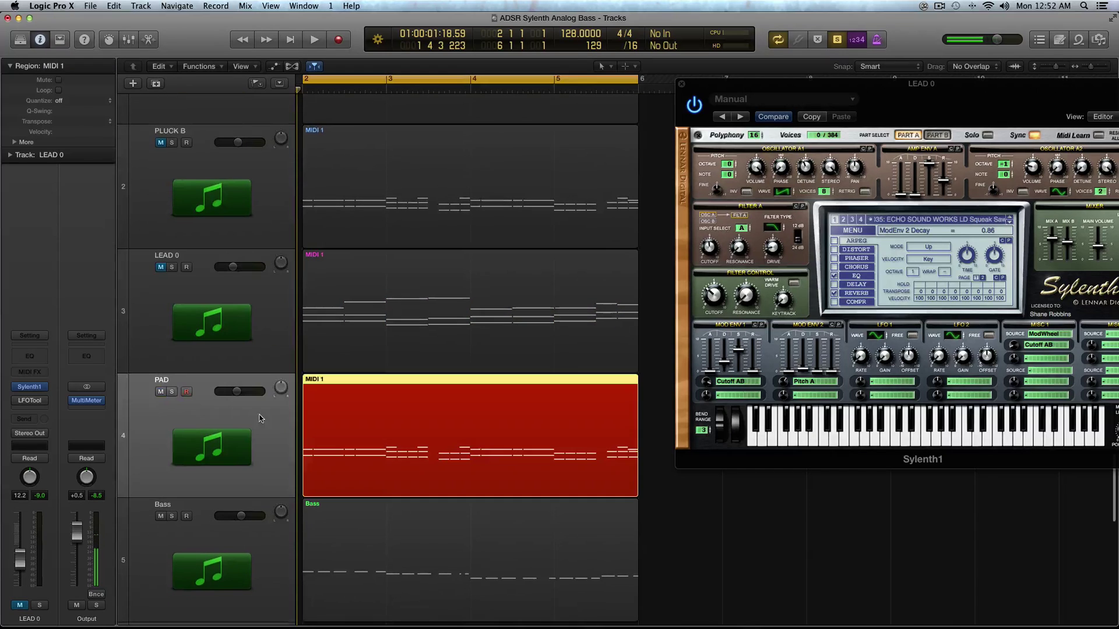
left_click(683, 86)
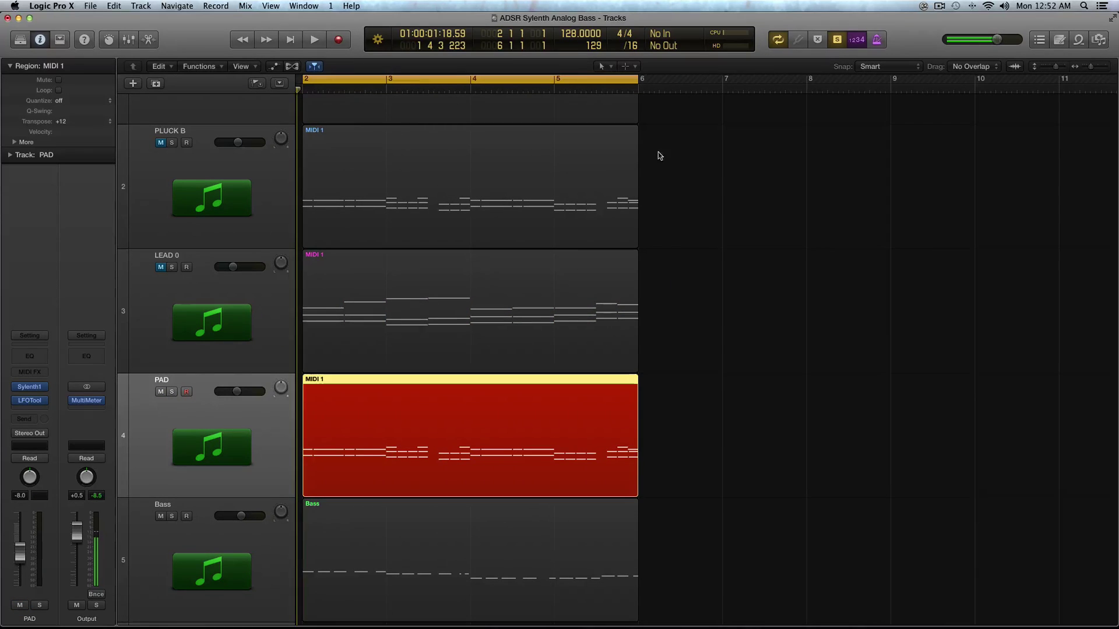
Audition the PAD part, then open its Sylenth1 window and move it to the right.
key("space")
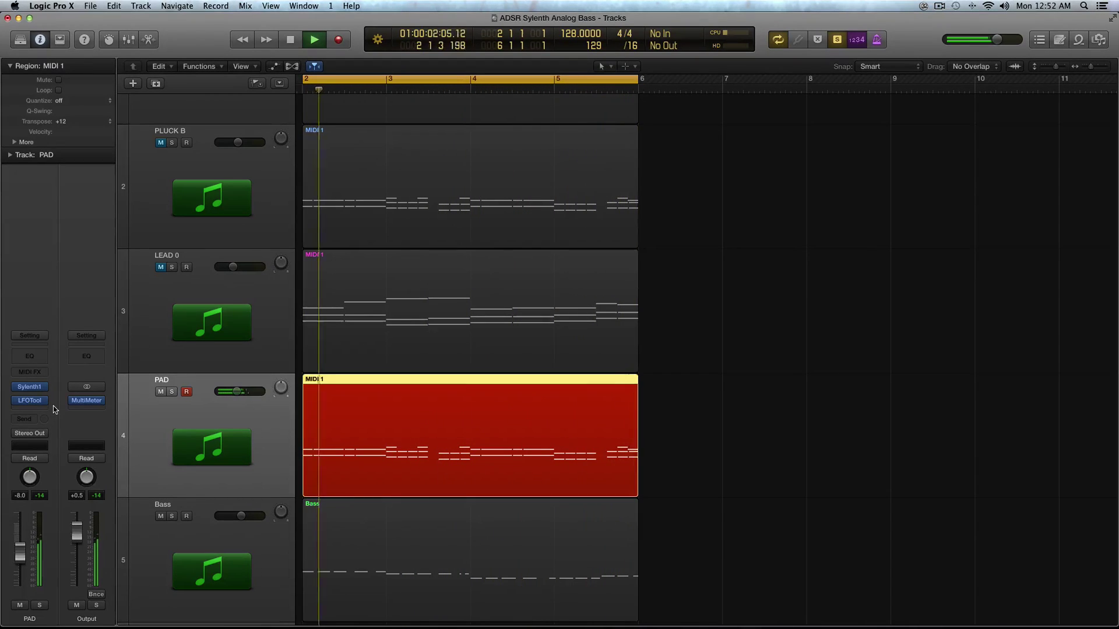
key("space")
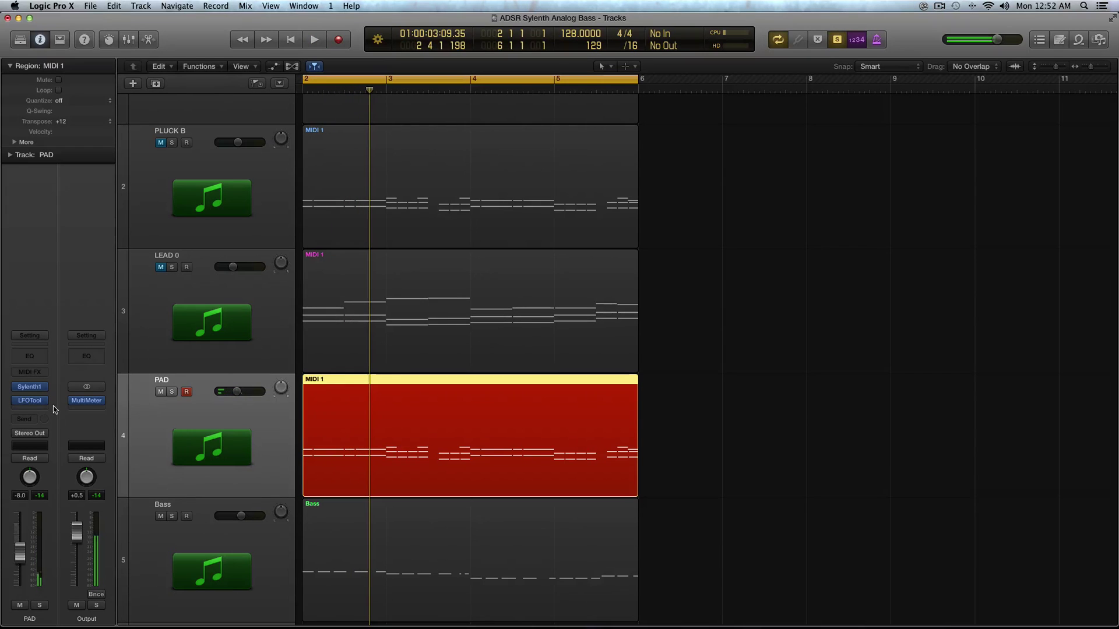
left_click(19, 400)
left_click(18, 401)
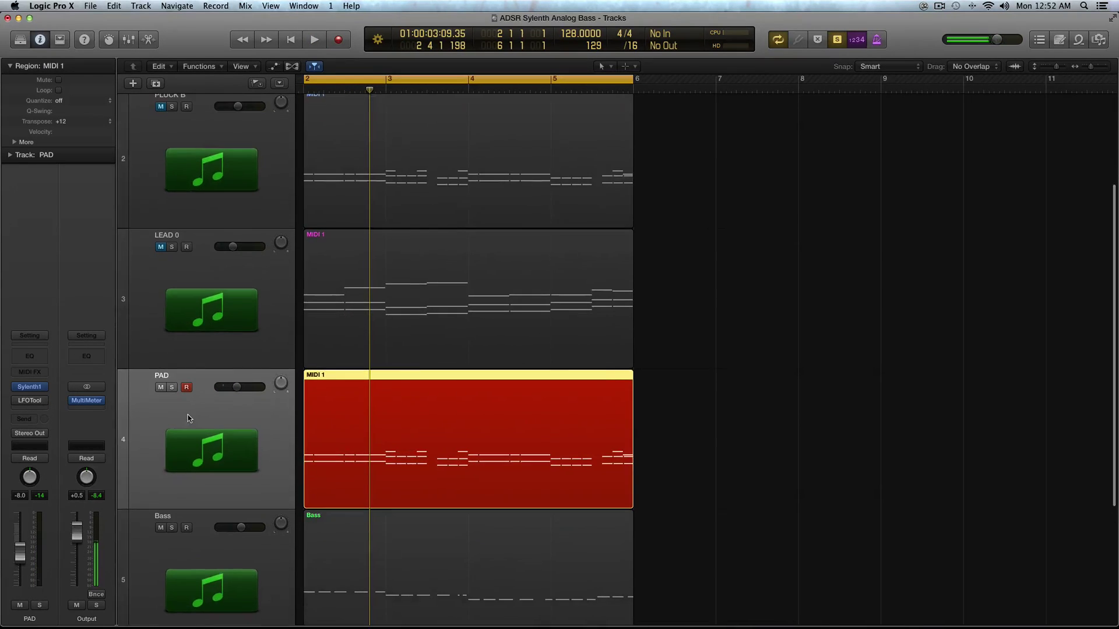
key("space")
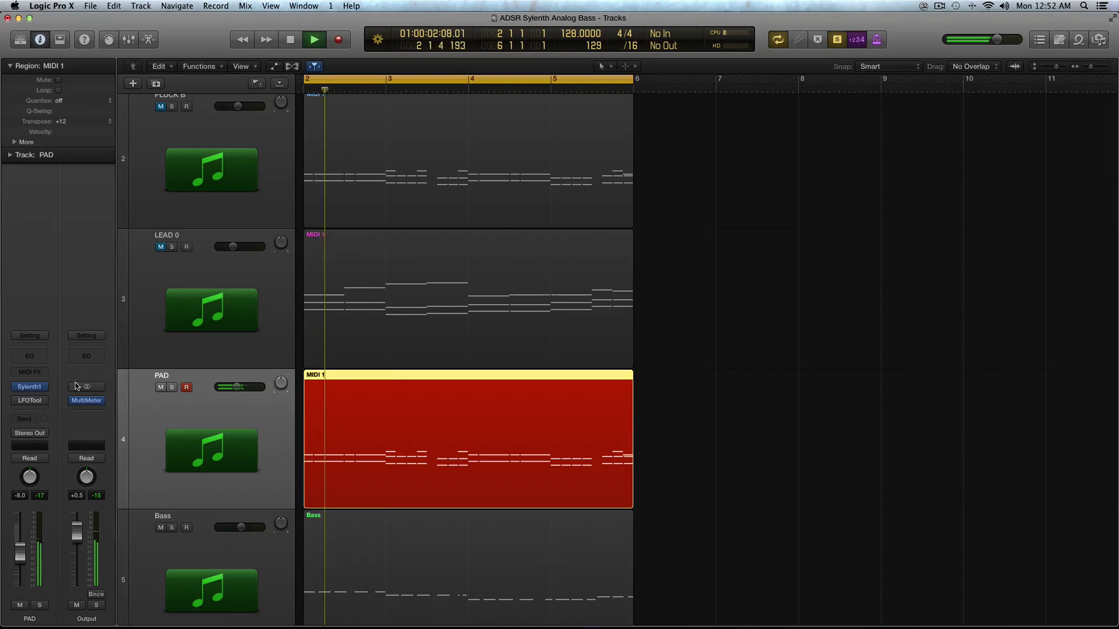
left_click(29, 387)
left_click_drag(64, 52, 549, 156)
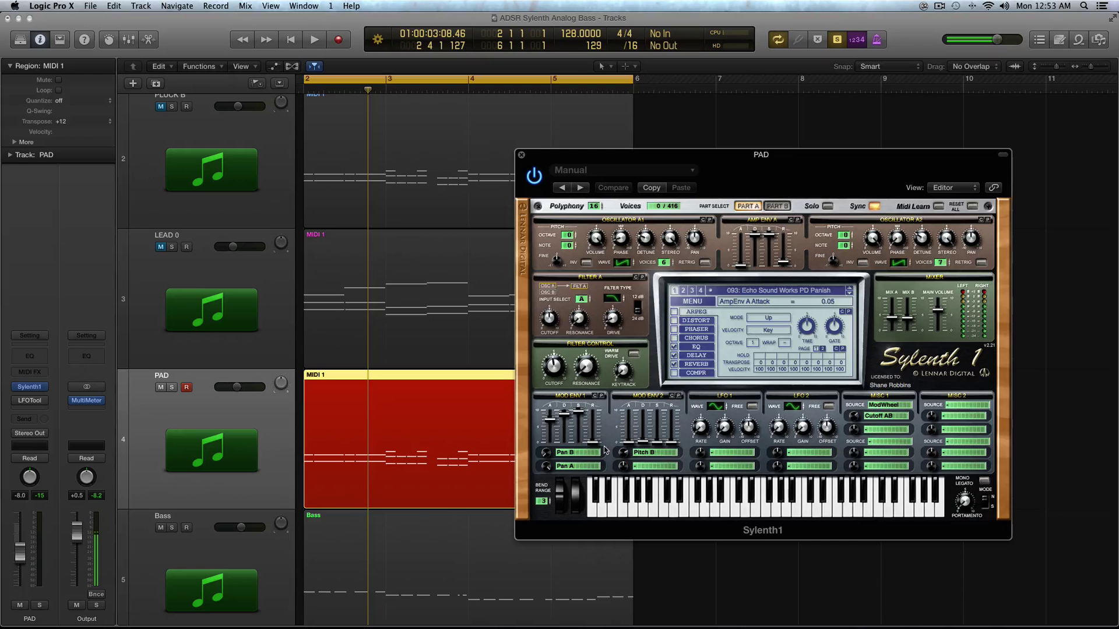
Clear Mod Env 1's Pan B and Pan A destinations and play the pad without panning.
left_click(573, 455)
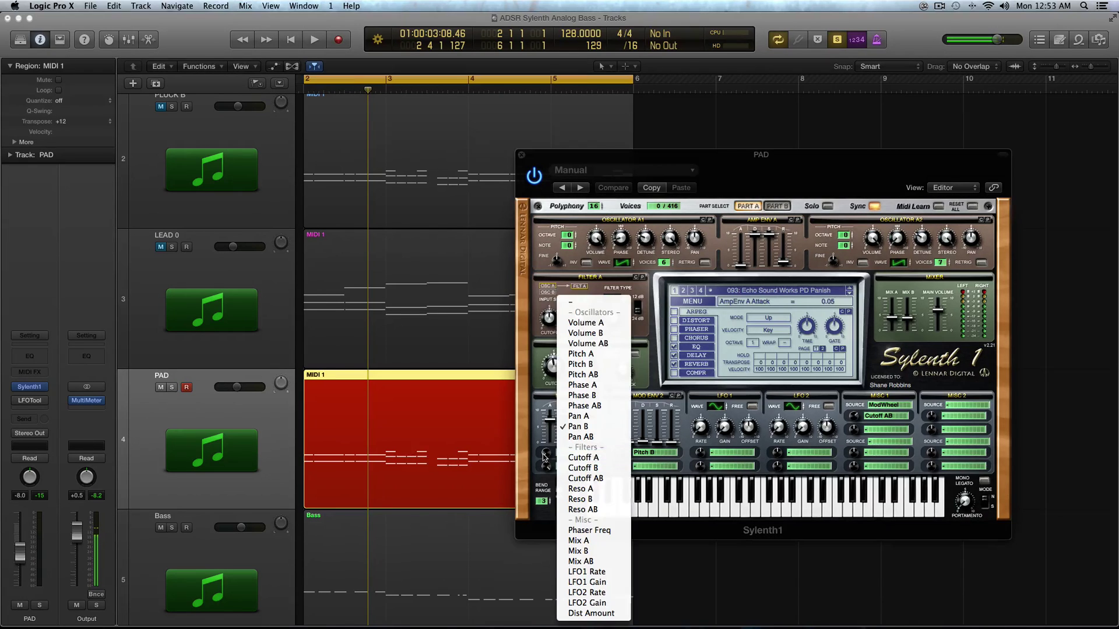
left_click(558, 460)
left_click(572, 466)
left_click(572, 455)
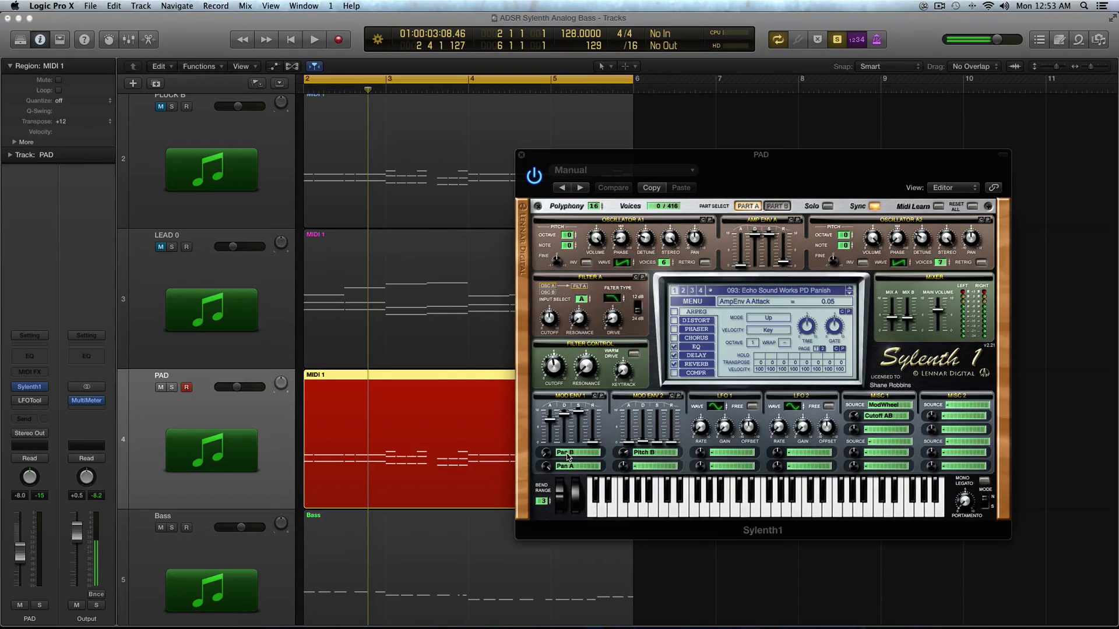
left_click(567, 456)
left_click(576, 302)
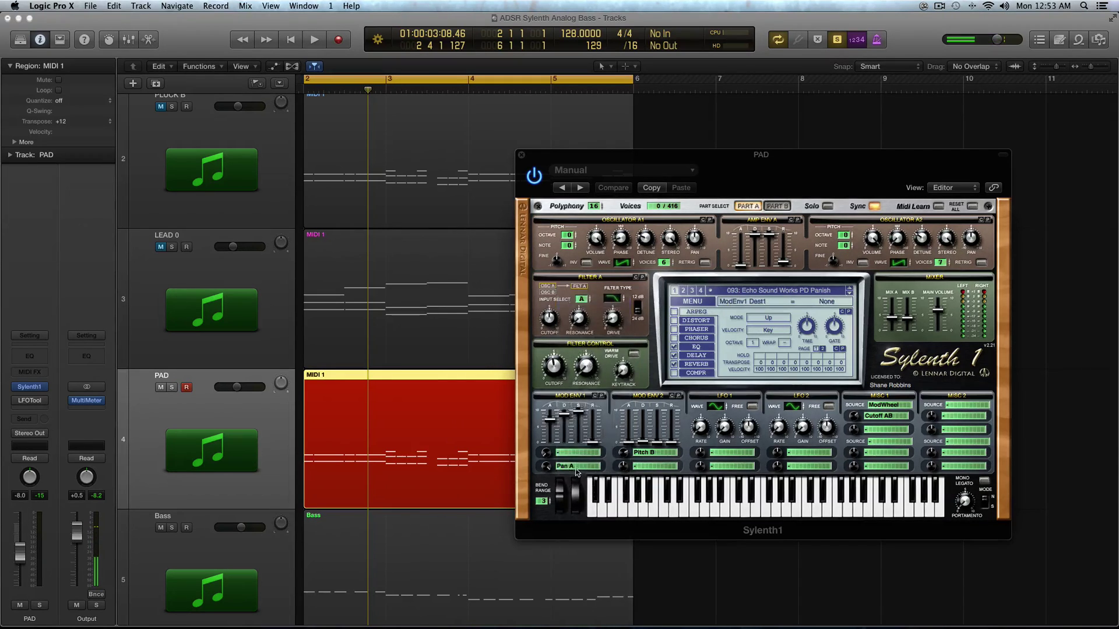
left_click(575, 466)
left_click(582, 299)
key("space")
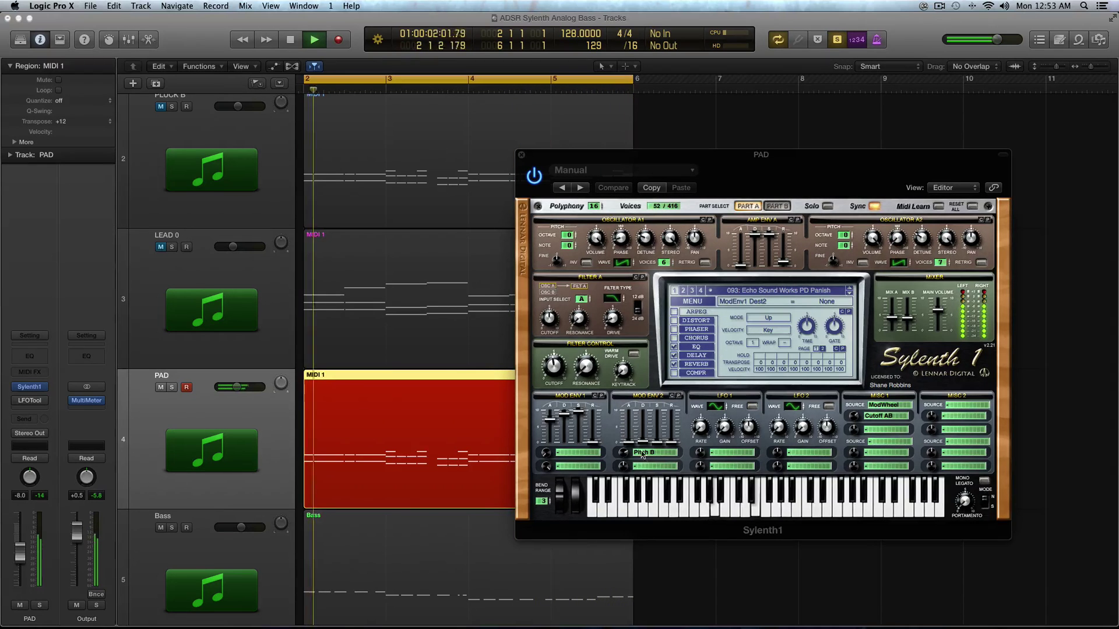
key("space")
Route Mod Env 1 back to Pan B and Pan A.
left_click(576, 453)
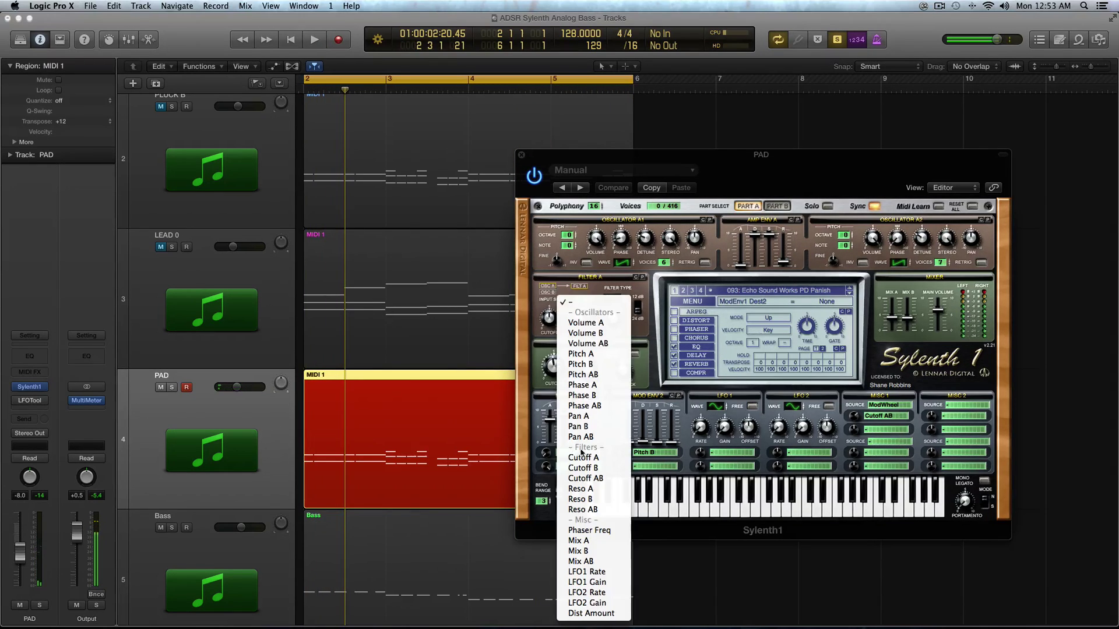
left_click(609, 426)
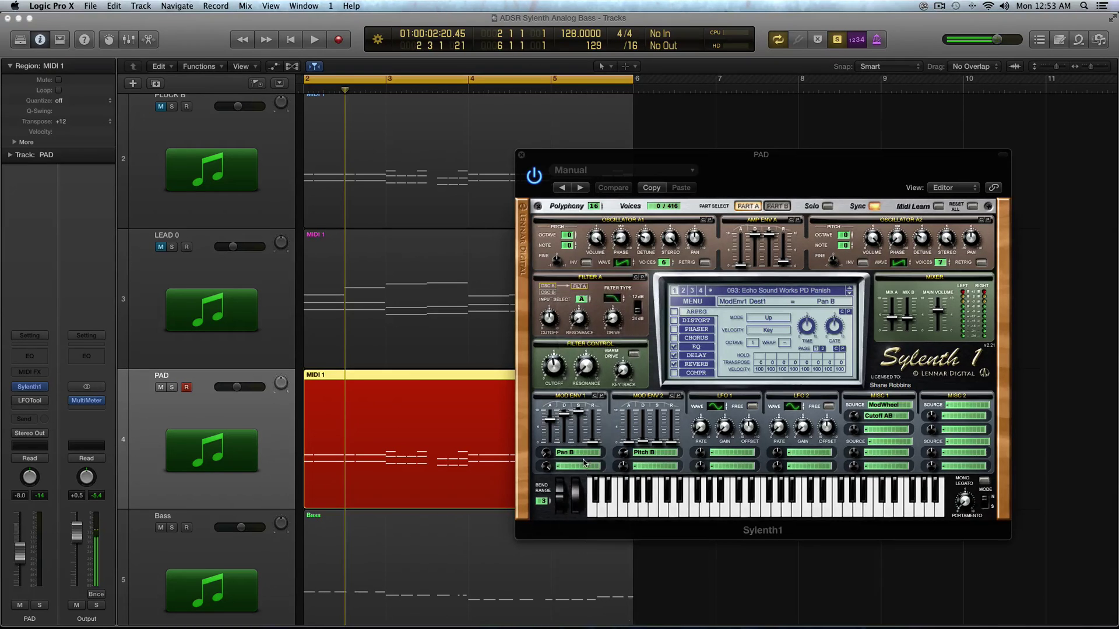
left_click(583, 468)
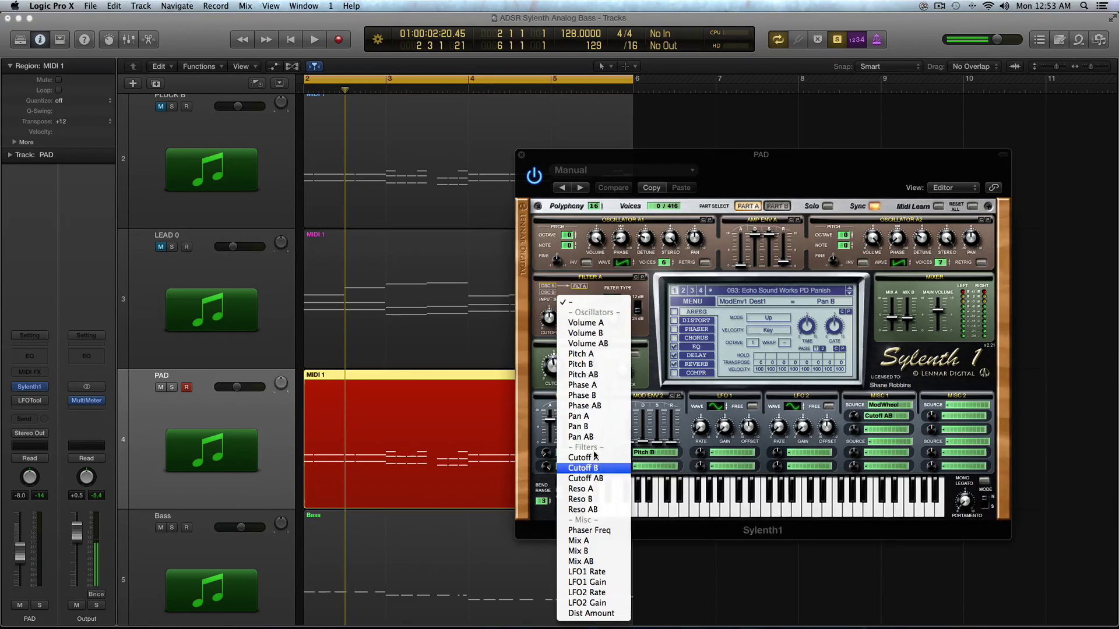
left_click(605, 417)
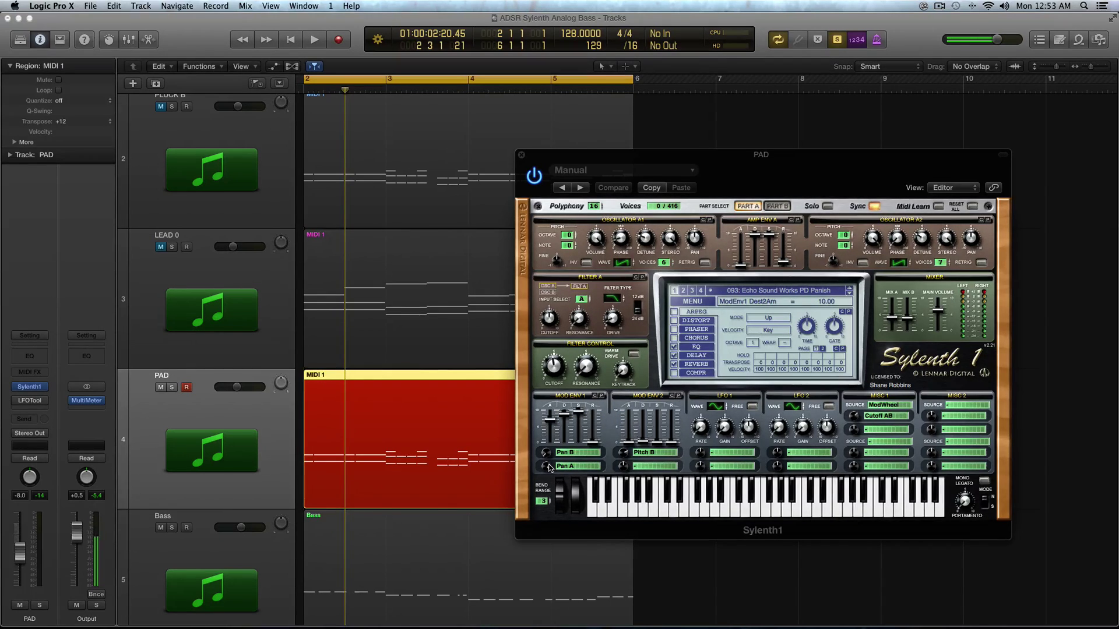
left_click(578, 452)
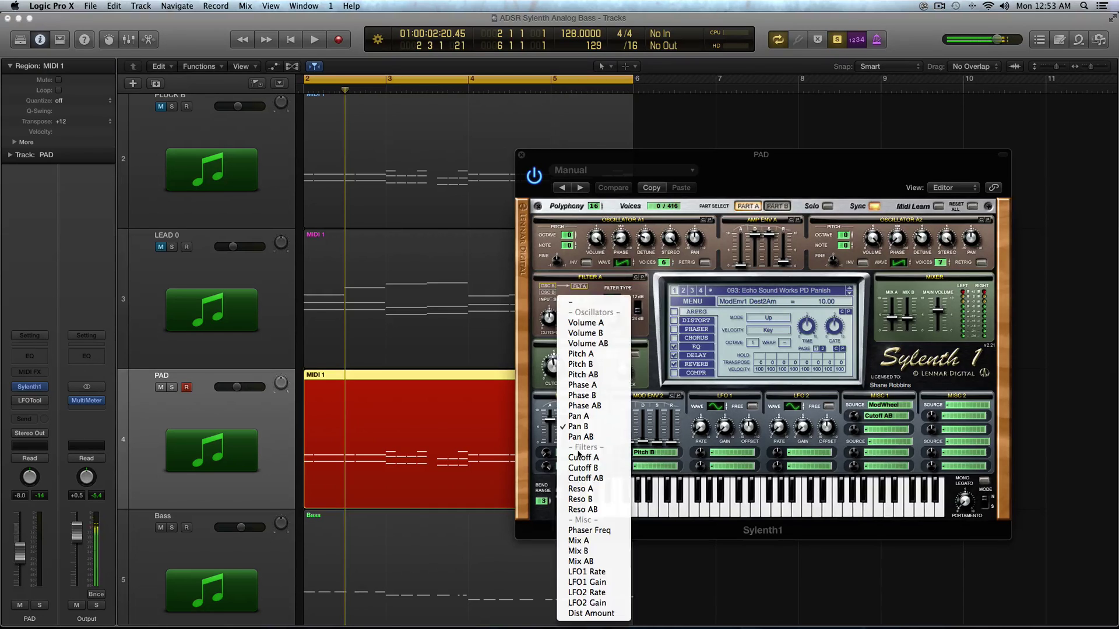
left_click(547, 426)
Adjust Mod Env 1's attack, ending at 6.01.
left_click(567, 416)
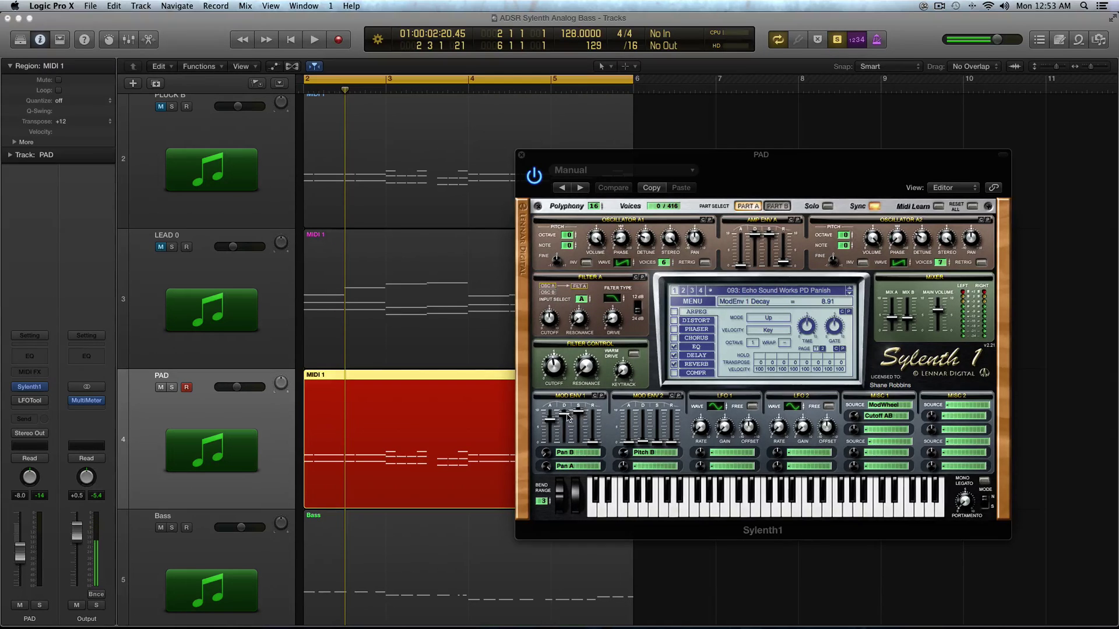
left_click(552, 420)
left_click_drag(552, 423, 551, 435)
left_click_drag(598, 448, 553, 458)
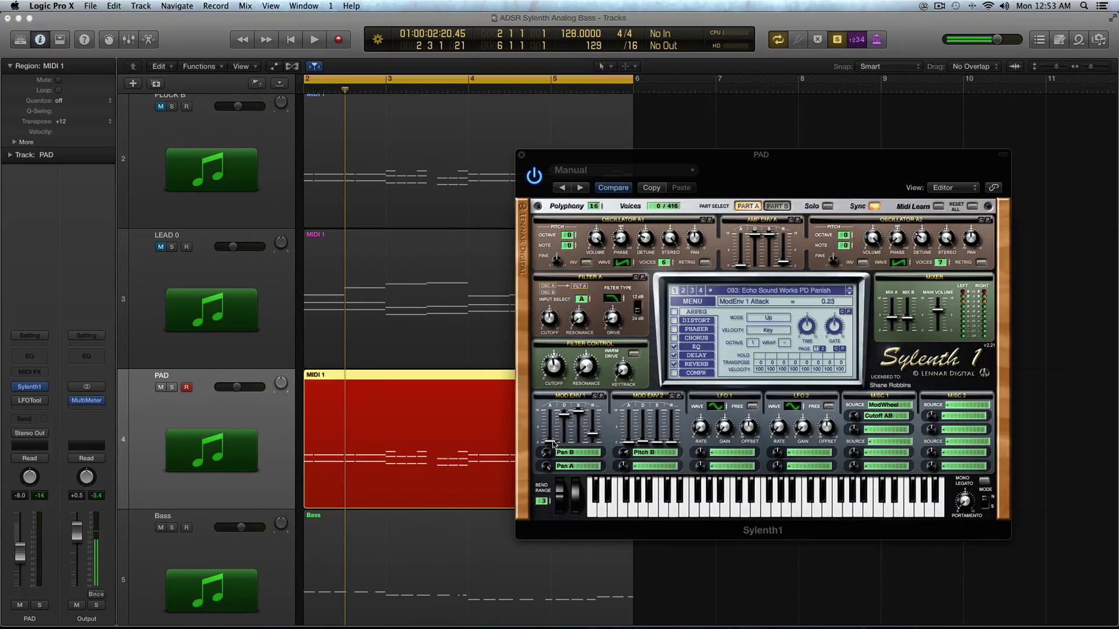
mouse_move(553, 443)
left_mouse_down()
mouse_move(551, 407)
mouse_move(551, 428)
left_mouse_up()
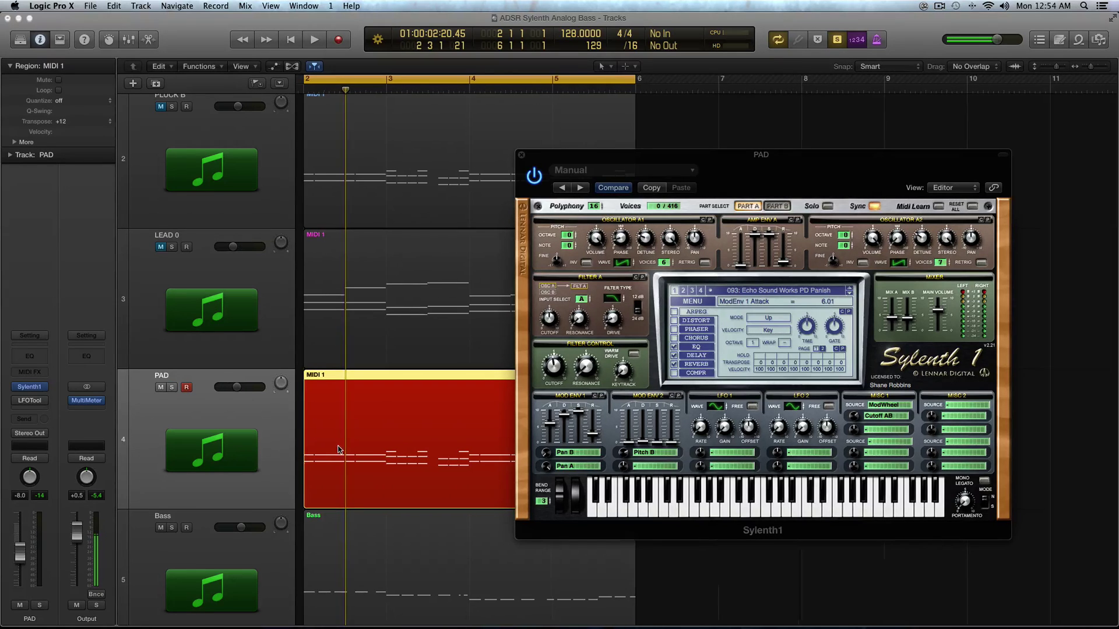
Zoom the timeline around the PAD region at bar 2 and play it to hear the panning.
scroll(338, 449, "up", 3)
scroll(349, 449, "left", 2)
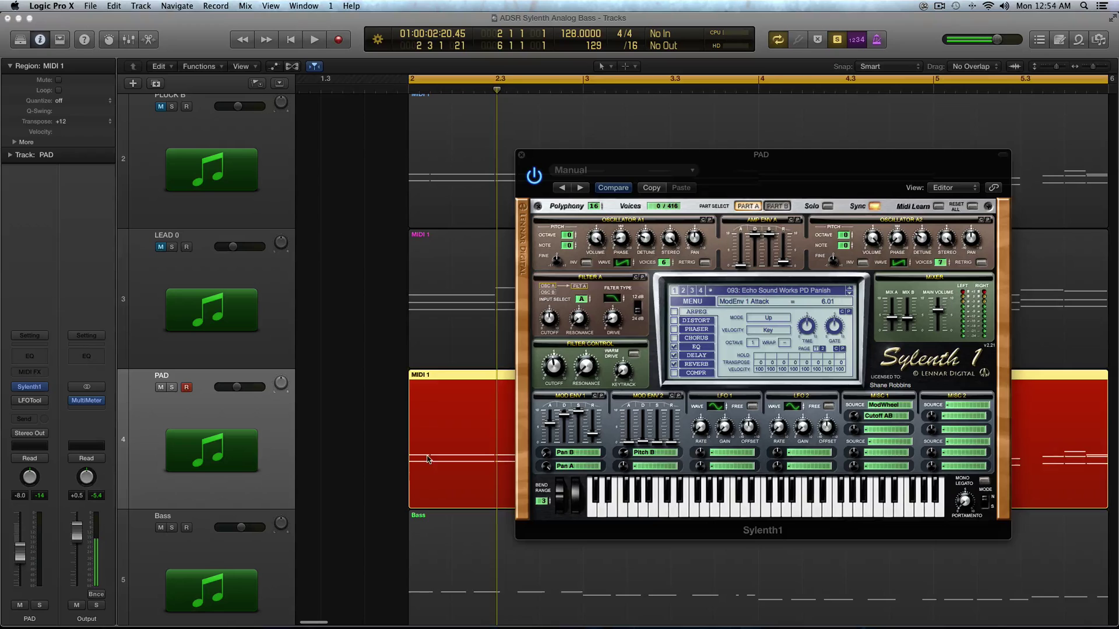
scroll(429, 460, "right", 2)
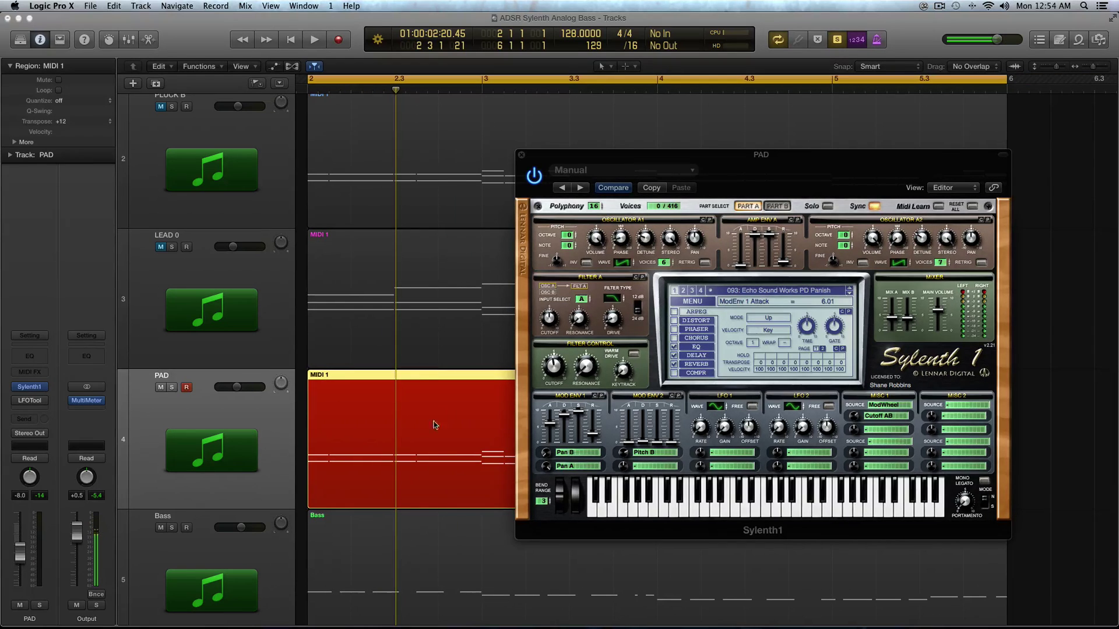
key("space")
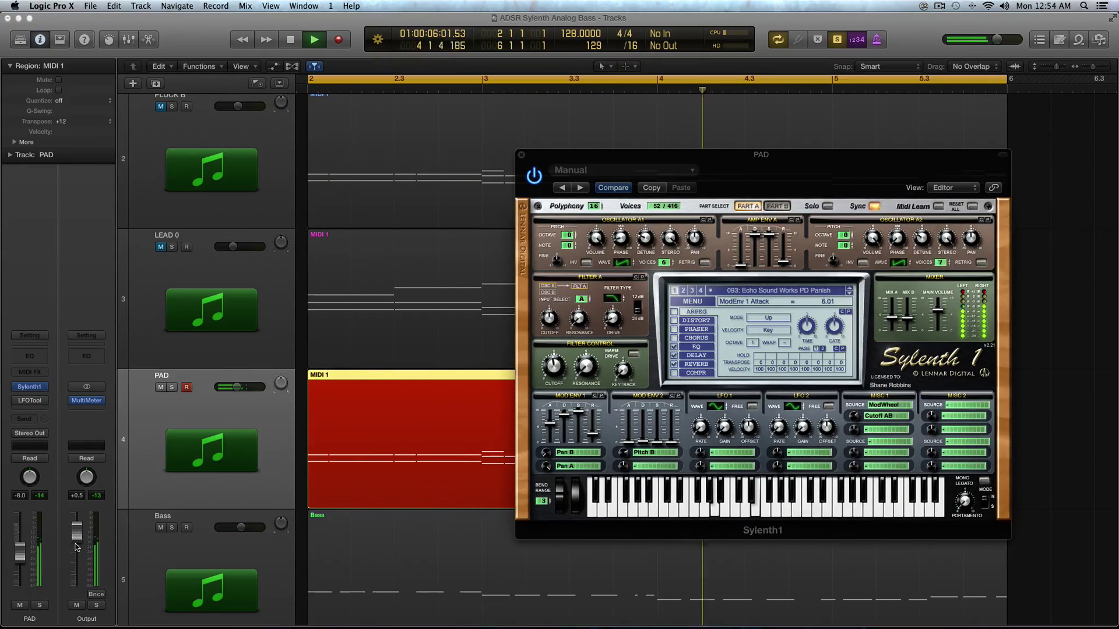
Slow the PAD's amp envelope attacks, setting Part B to 2.41 and Part A to 3.96.
key("space")
left_click_drag(744, 269, 745, 251)
left_click(779, 206)
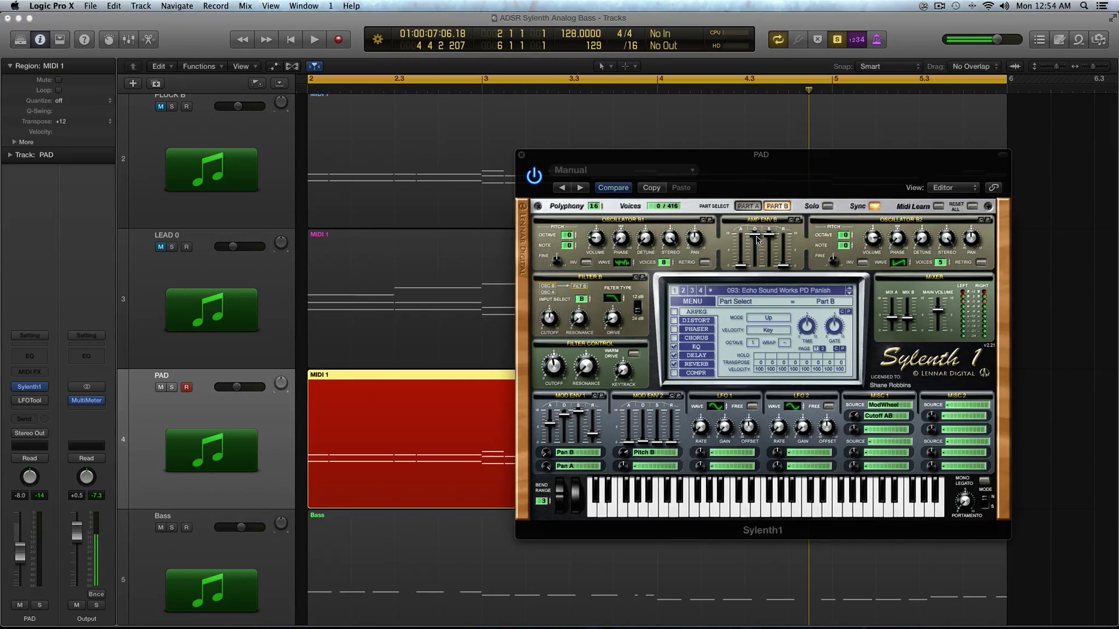
left_click_drag(743, 267, 746, 245)
left_click(747, 206)
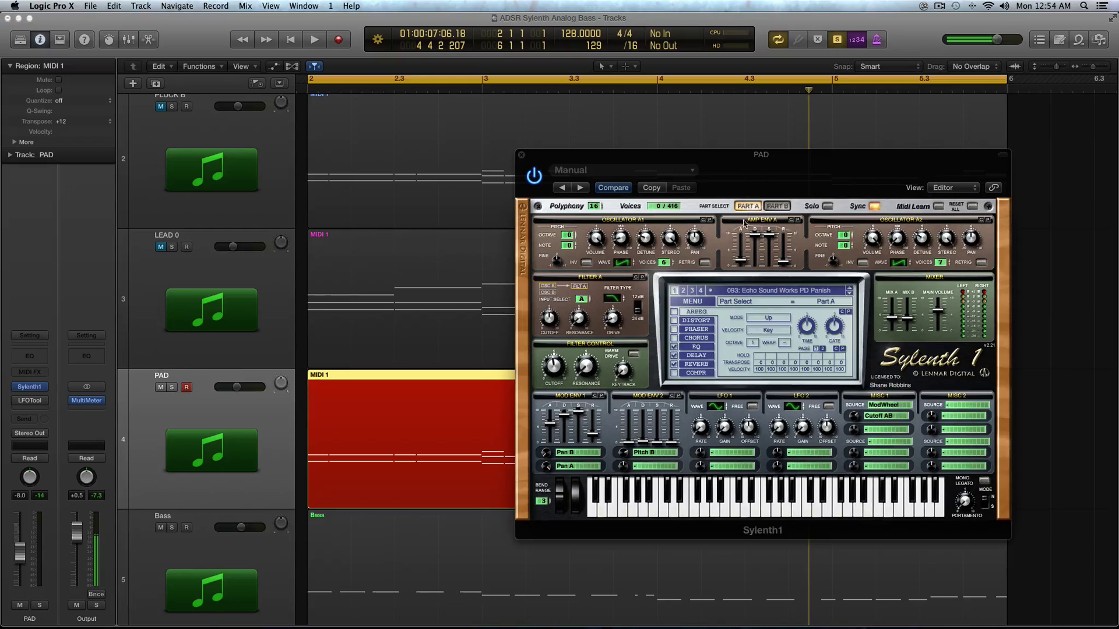
key("space")
left_click_drag(747, 231, 745, 242)
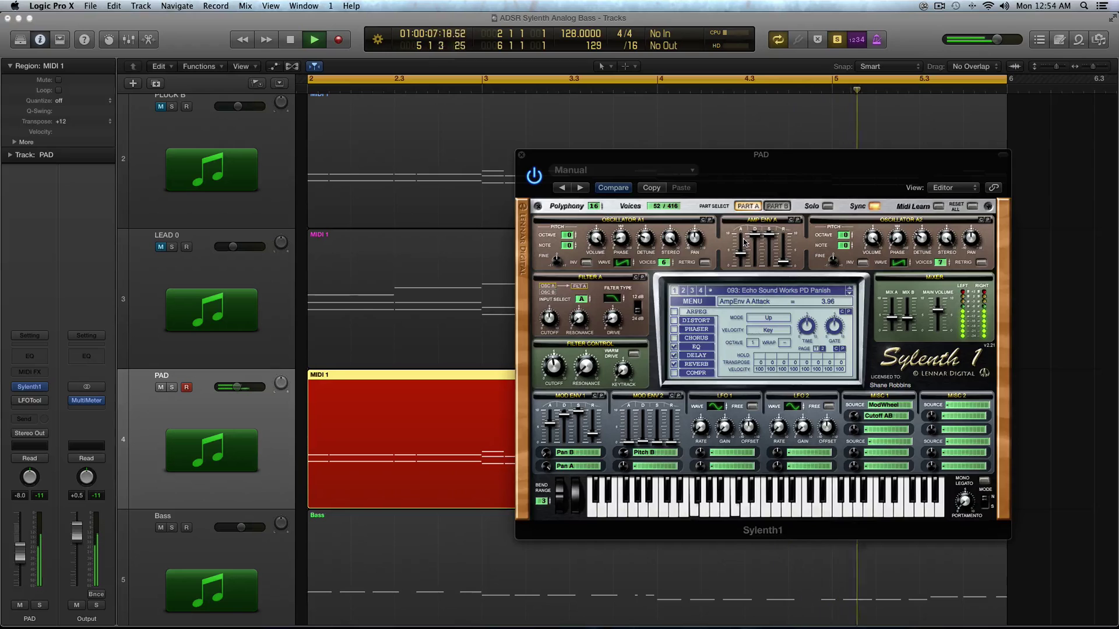
key("space")
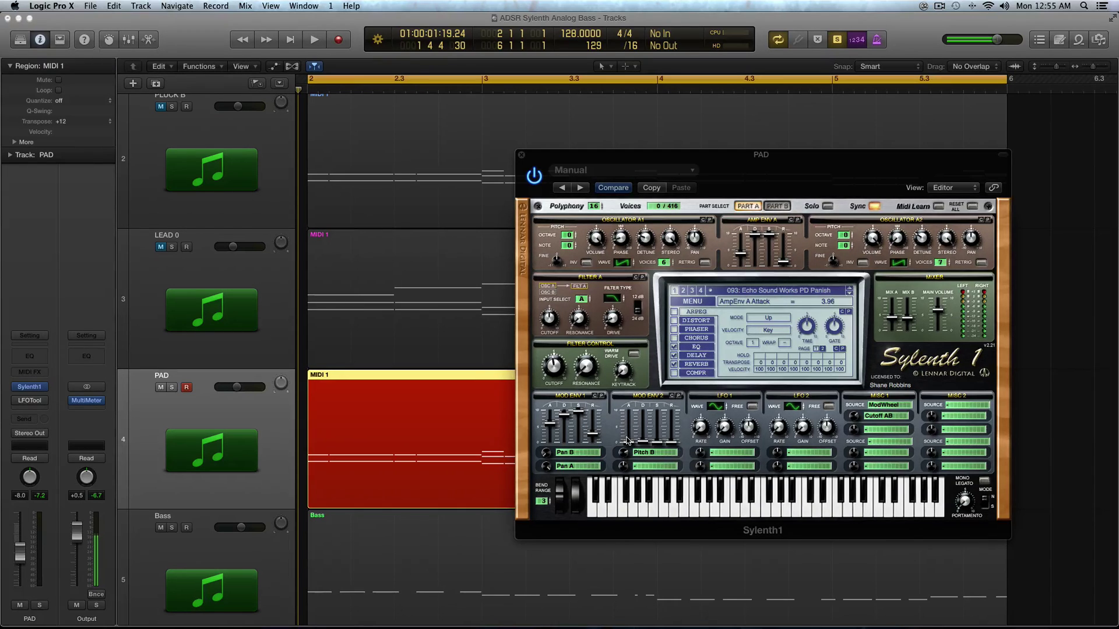
Close the PAD's Sylenth1, mute the PAD track, and play the Bass region with all tracks shown.
left_click(521, 156)
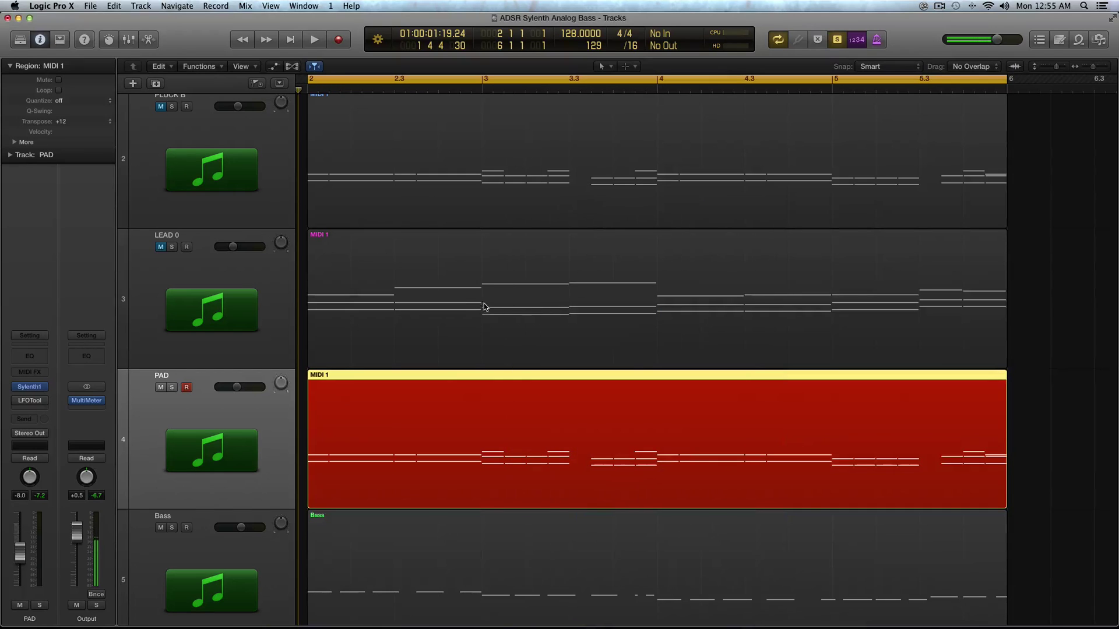
left_click(160, 387)
scroll(172, 397, "down", 3)
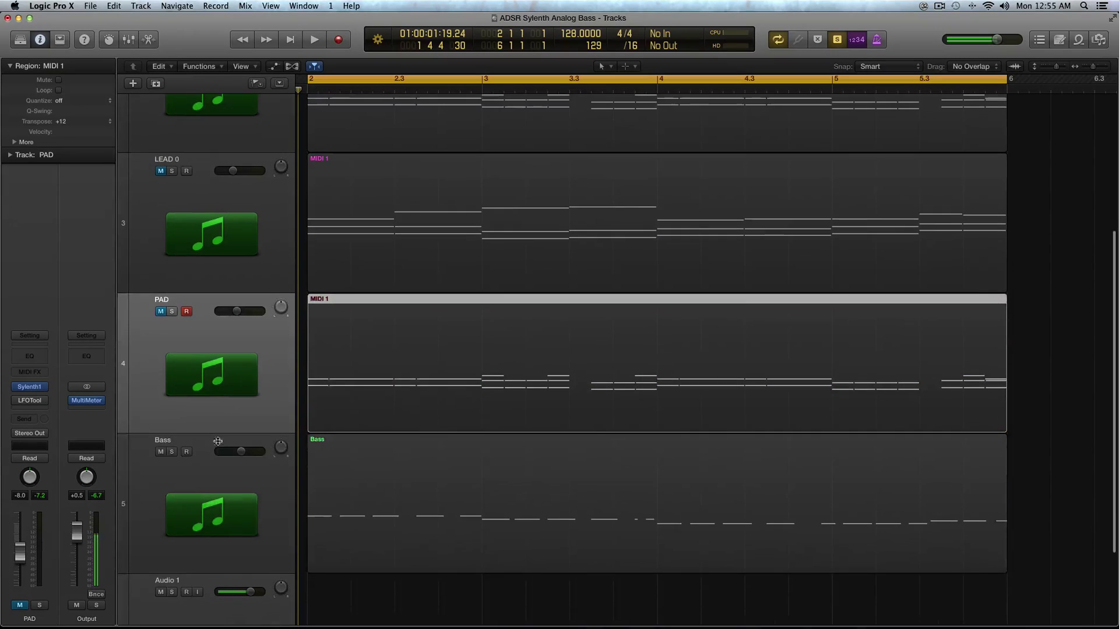
left_click(373, 441)
key("z")
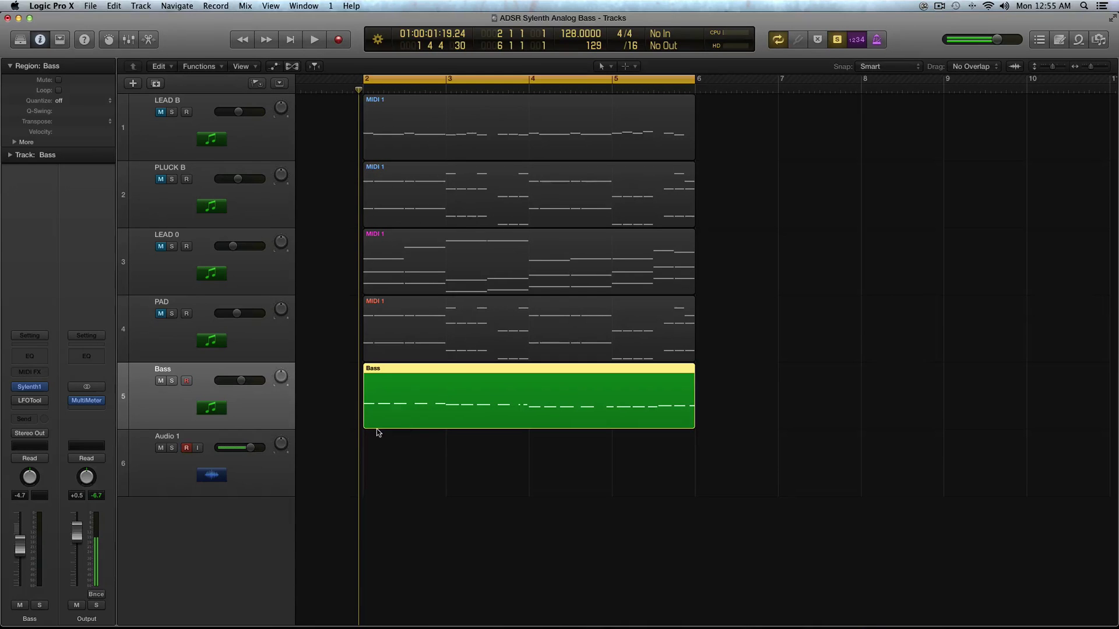
key("space")
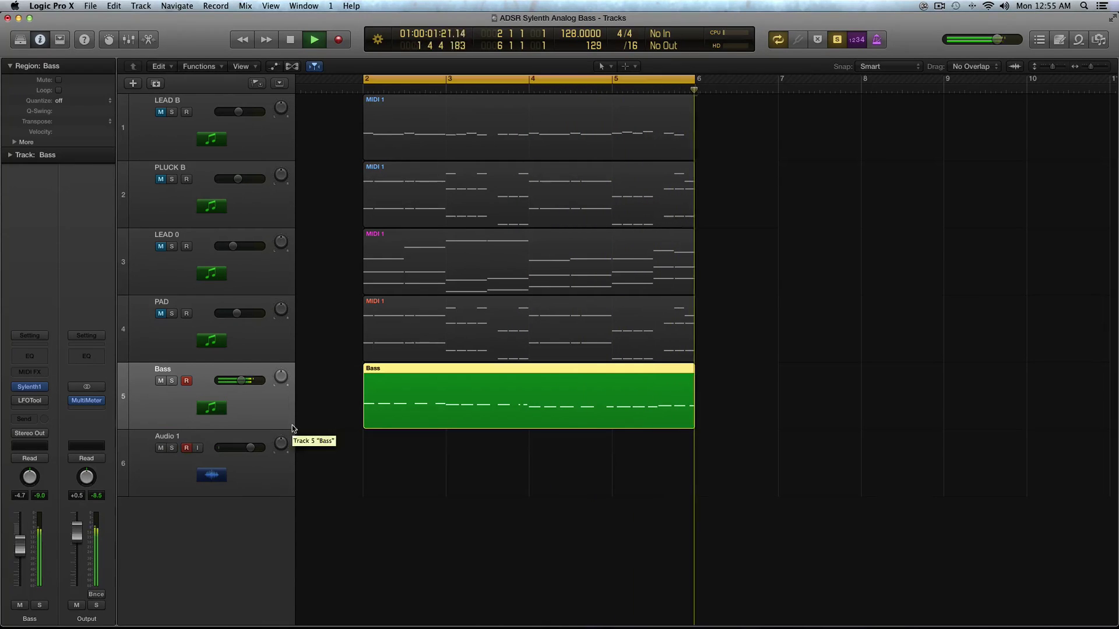
Open the Bass track's Sylenth1 showing BS Danalog and move it off the track list.
key("super+Down")
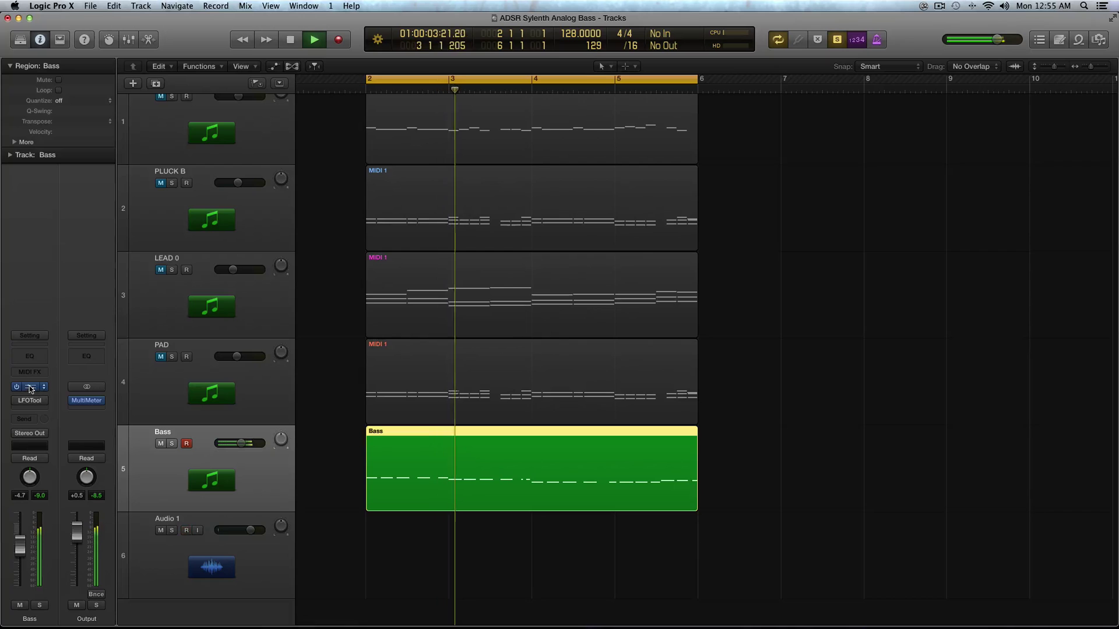
key("v")
left_click_drag(49, 48, 322, 30)
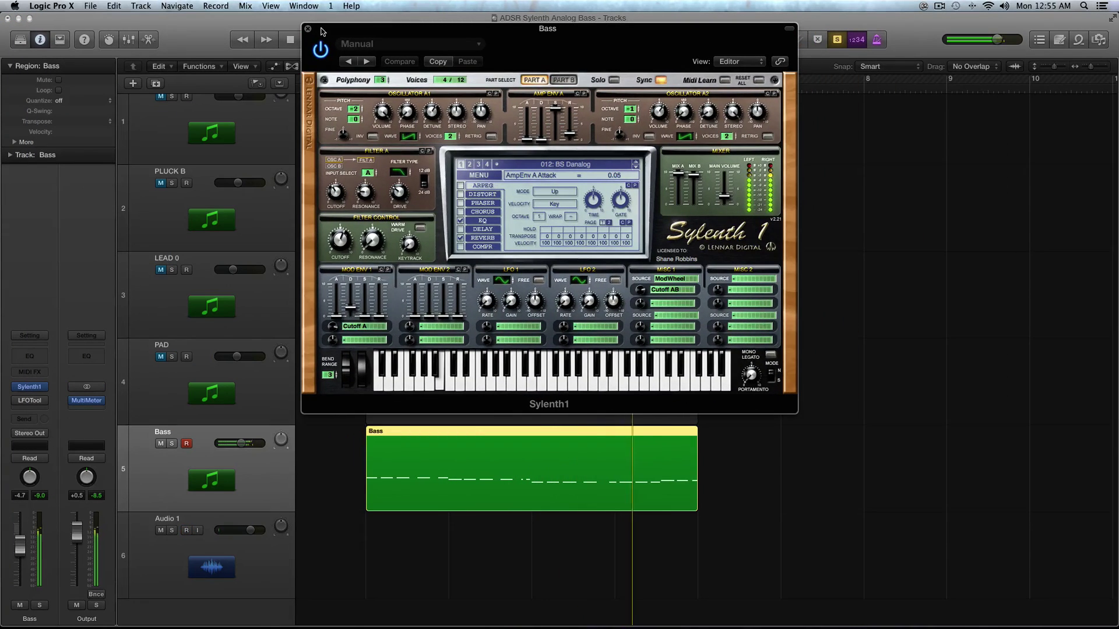
Set Mod Env 1's first destination to None and lower Filter A cutoff to 578.90 Hz.
key("space")
left_click(360, 332)
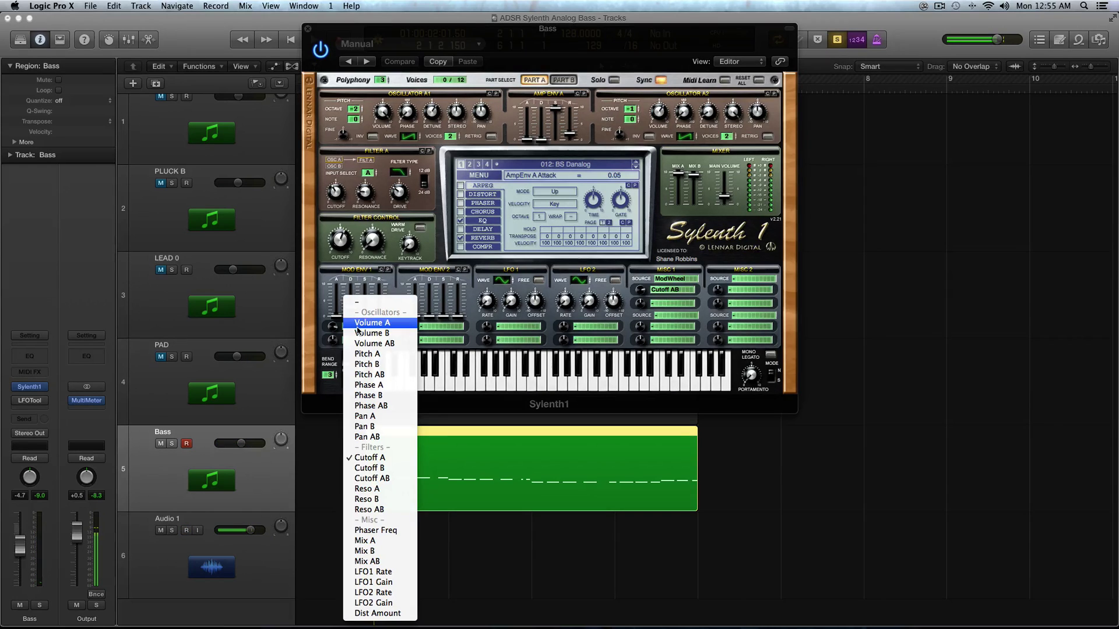
left_click(354, 305)
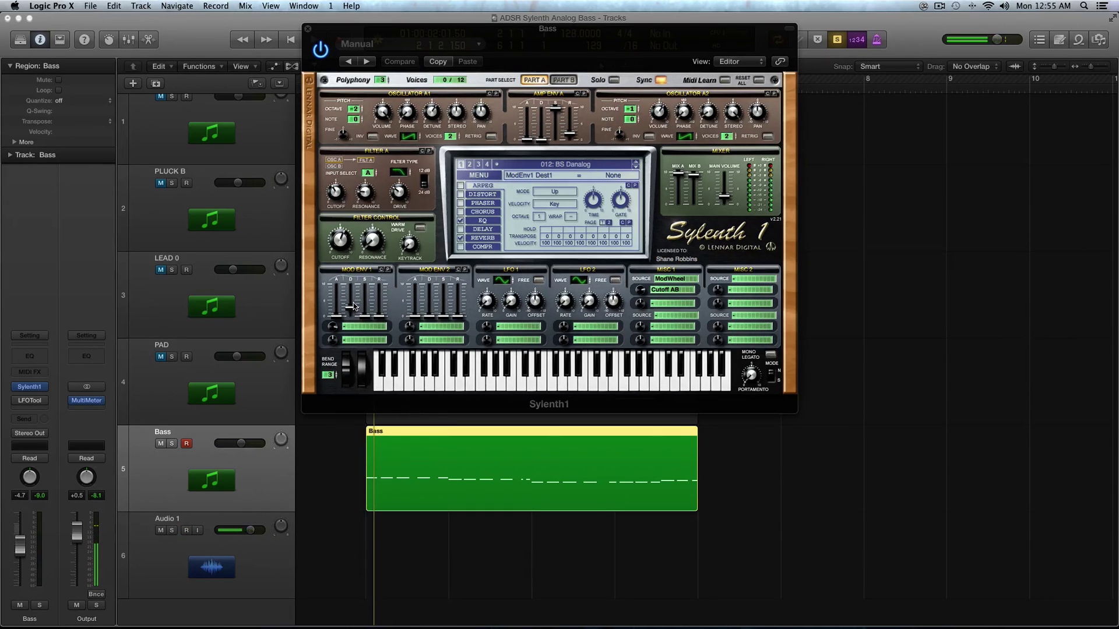
key("space")
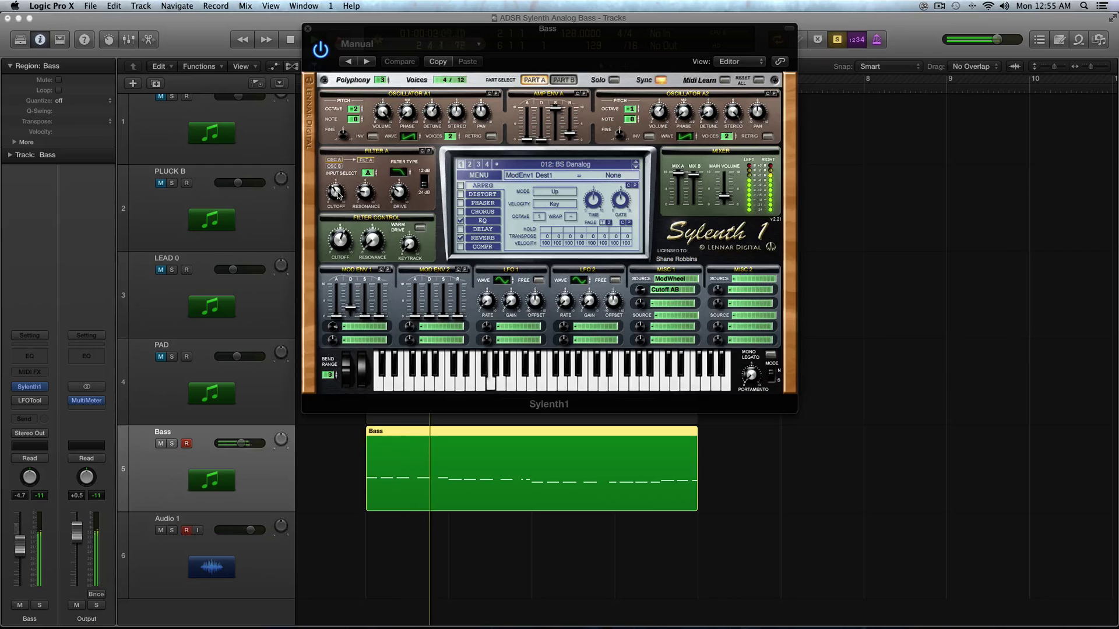
left_click_drag(336, 190, 341, 196)
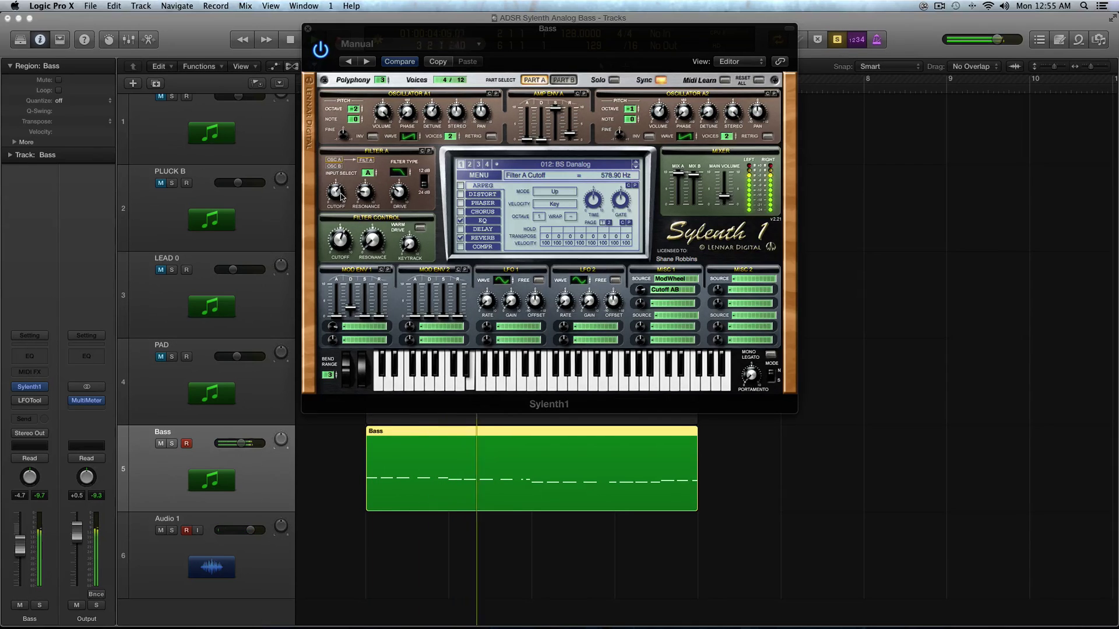
key("space")
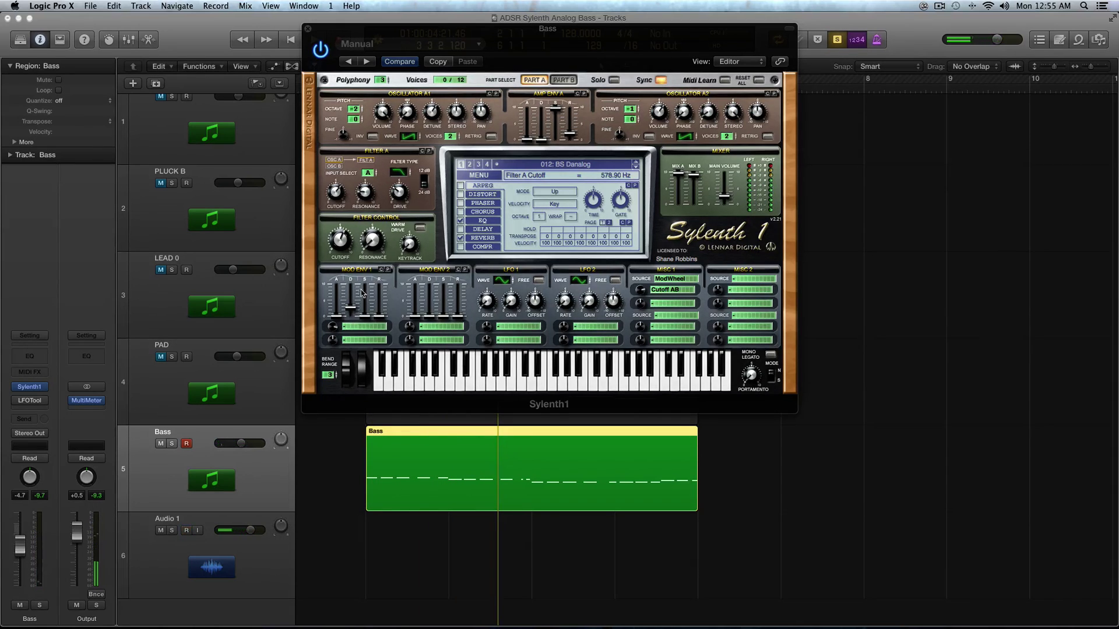
Assign Mod Env 1 to Cutoff A, drop Filter A cutoff to about 24 Hz, and set decay to 2.59.
left_click(365, 327)
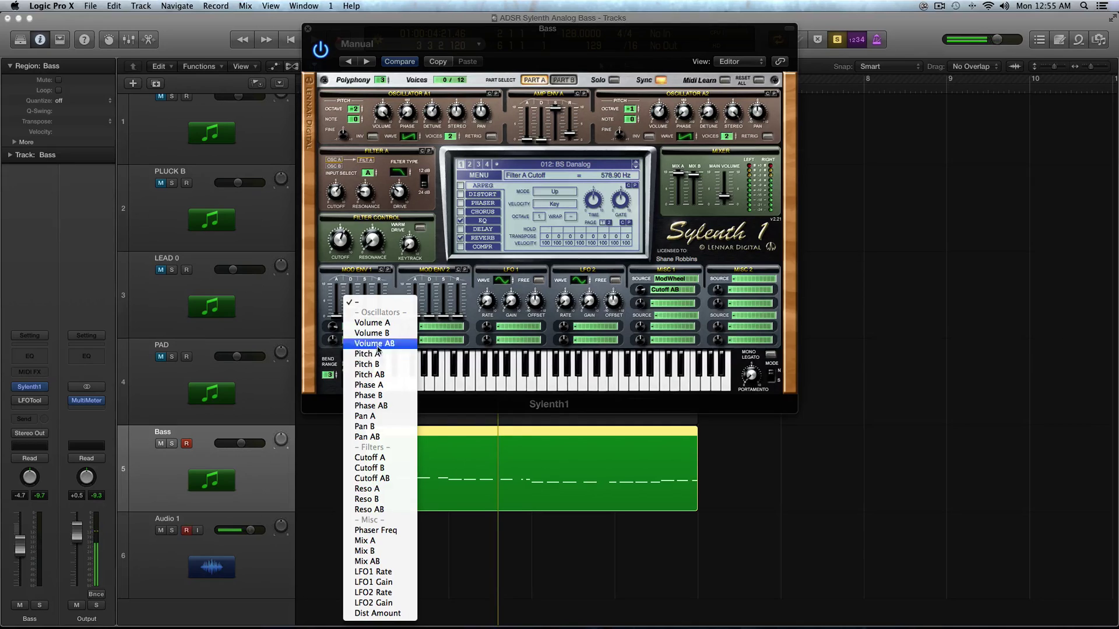
left_click(370, 458)
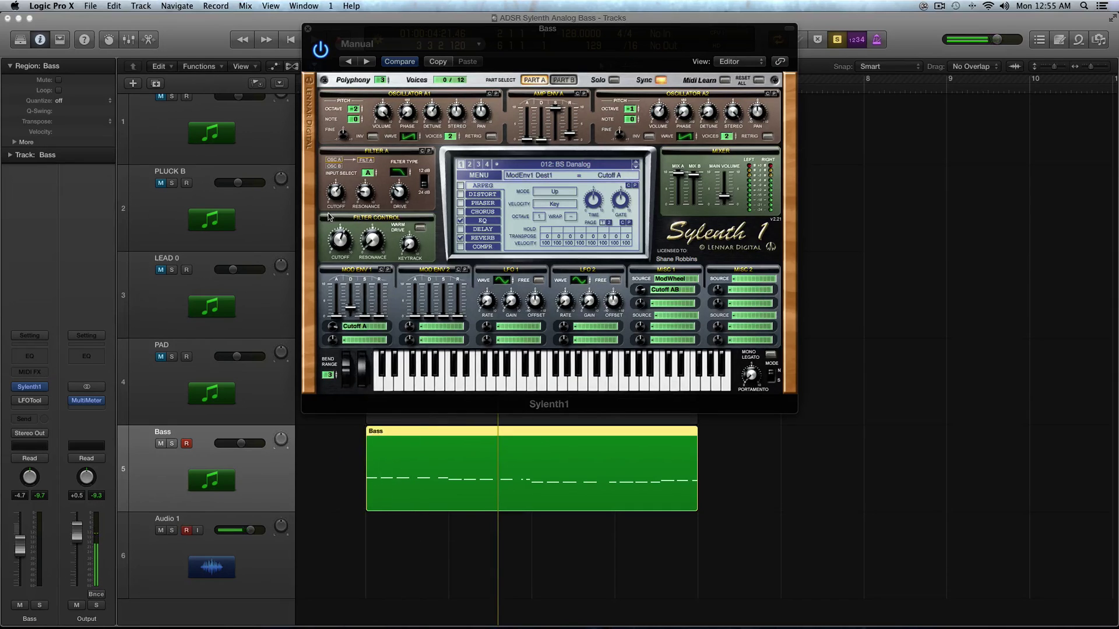
left_click_drag(337, 192, 342, 234)
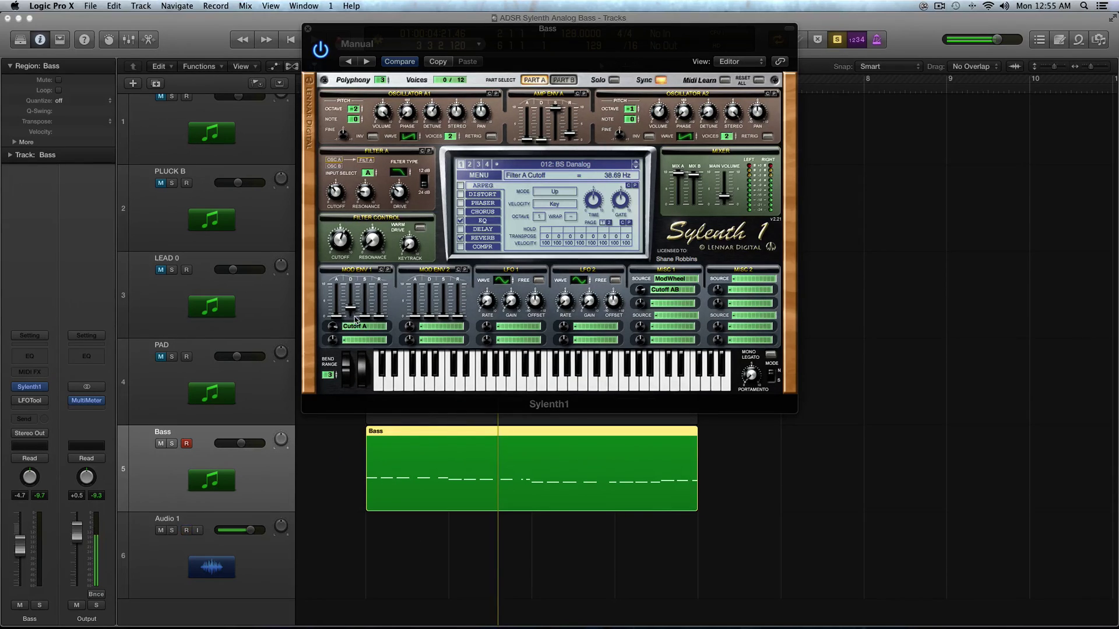
left_click_drag(350, 310, 350, 309)
Audition the Bass and lower Mod Env 1's sustain to 0.63.
key("space")
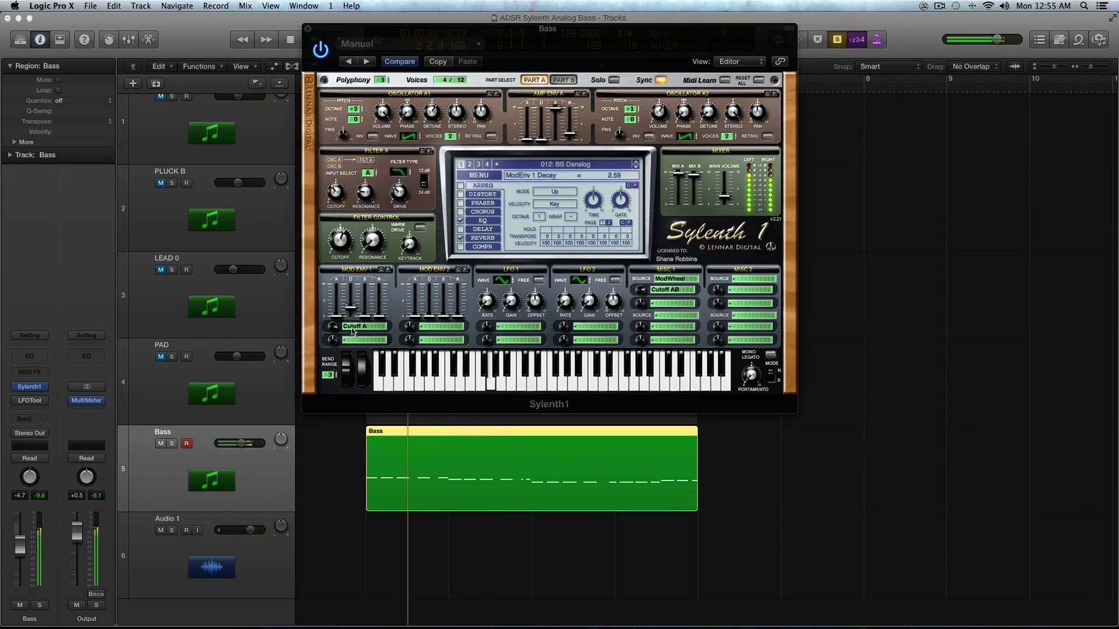
left_click_drag(366, 319, 365, 285)
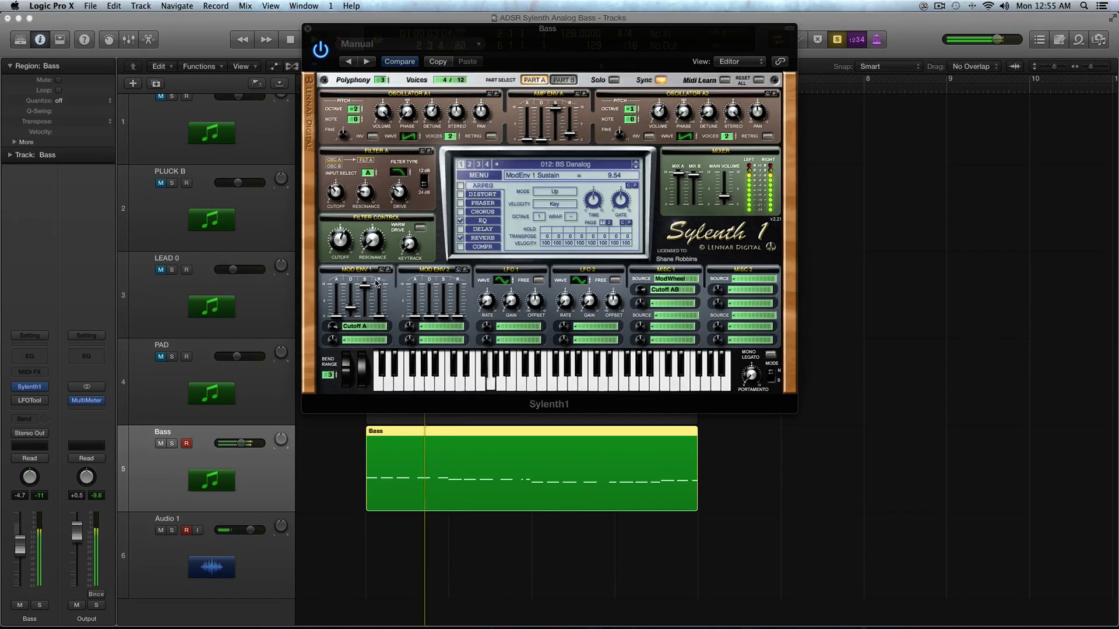
key("space")
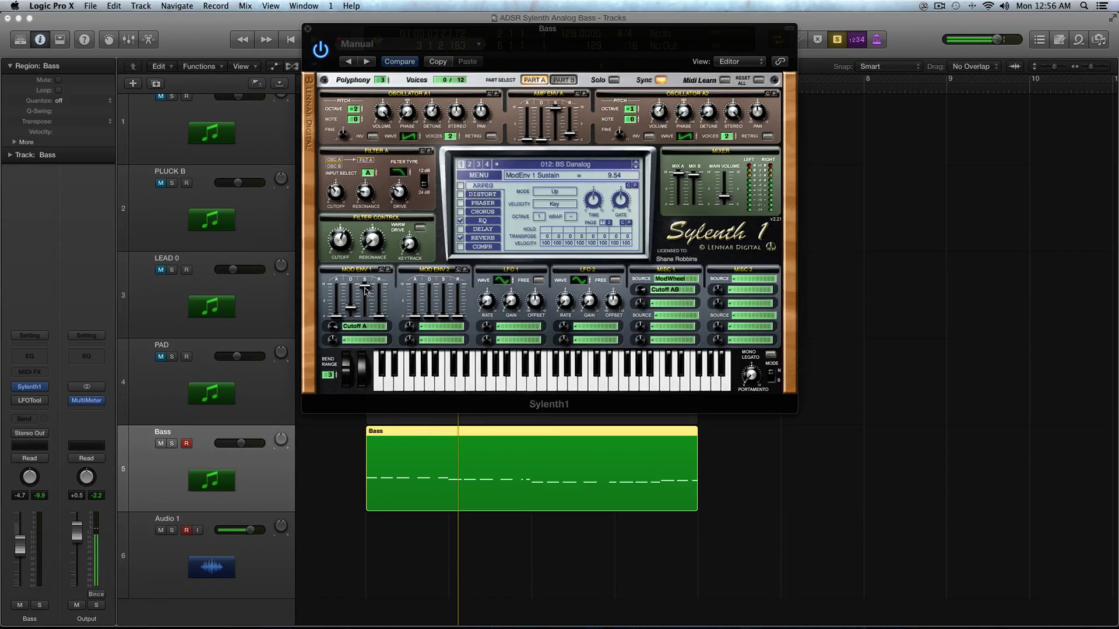
left_click_drag(365, 294, 368, 375)
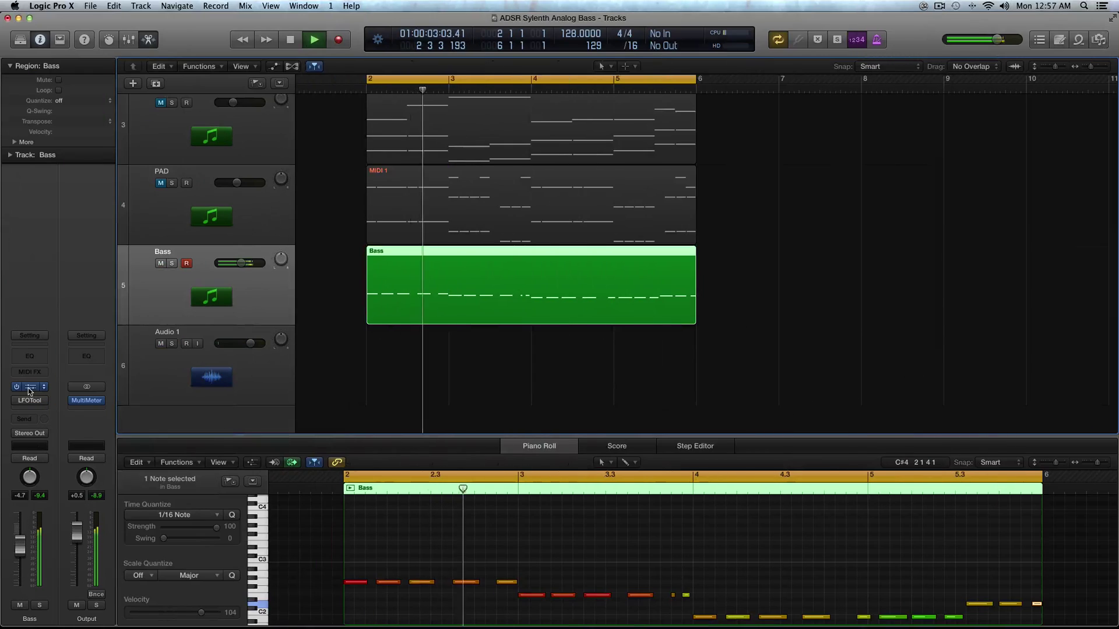
Show the Bass notes in the piano roll and confirm Mod Env 1 still targets Cutoff A.
key("v")
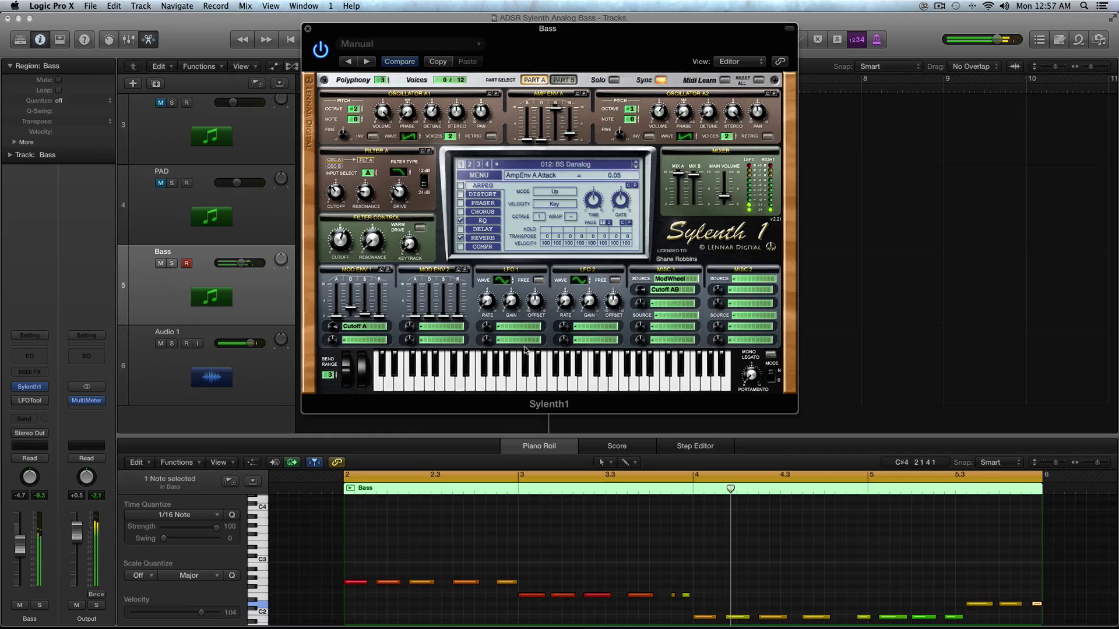
left_click(365, 326)
left_click(550, 95)
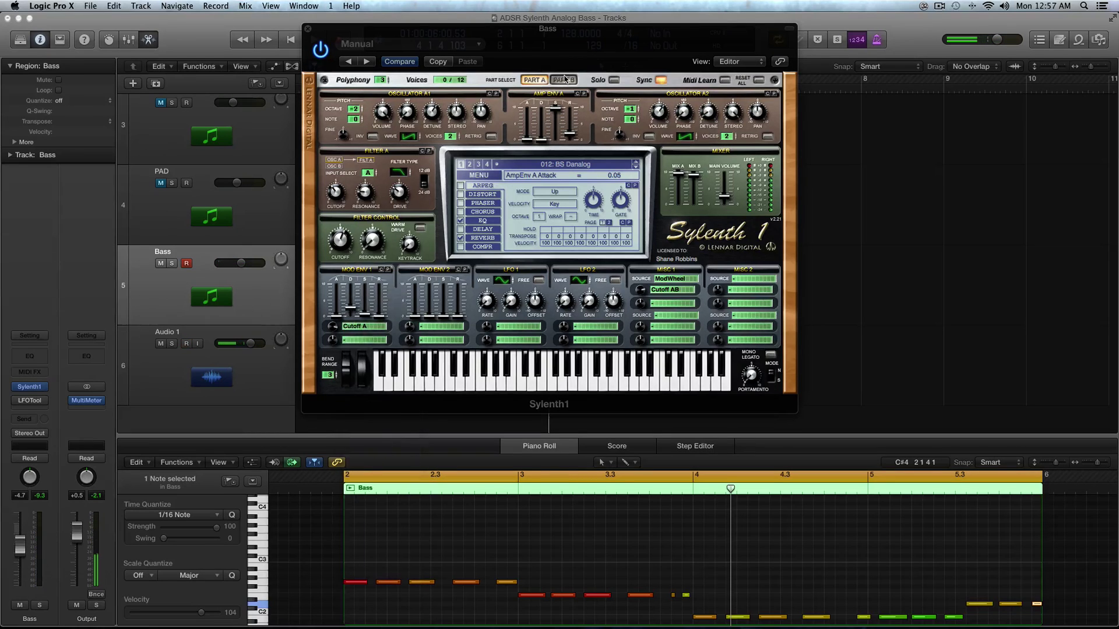
left_click(563, 79)
left_click(533, 80)
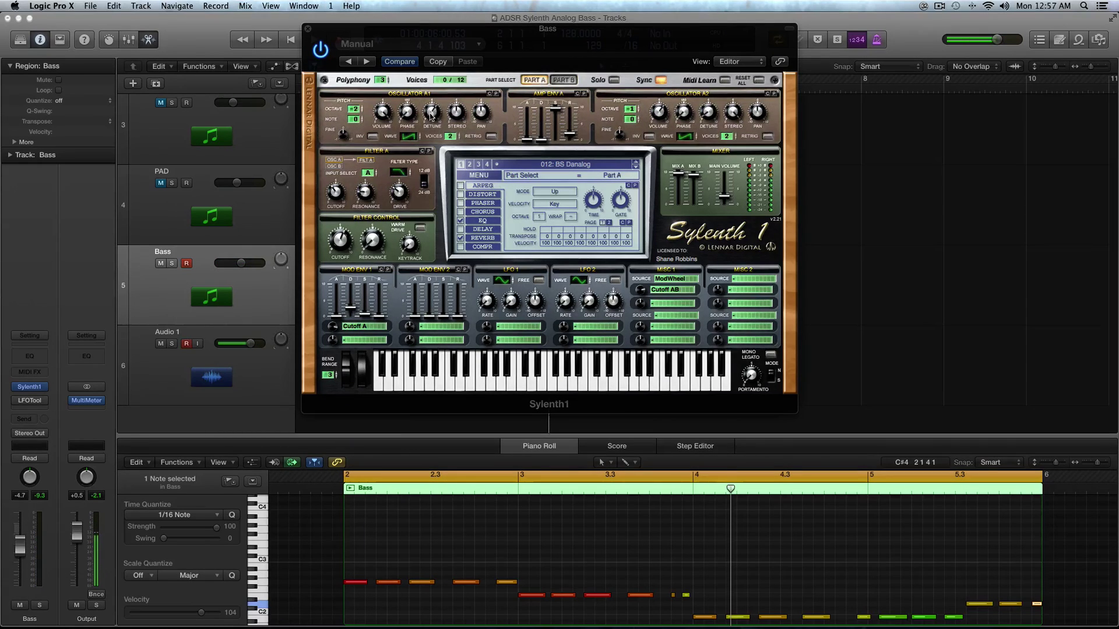
Set Mod Env 1 sustain to 6.15 and decay to 2.47, then close Sylenth1.
left_click(365, 307)
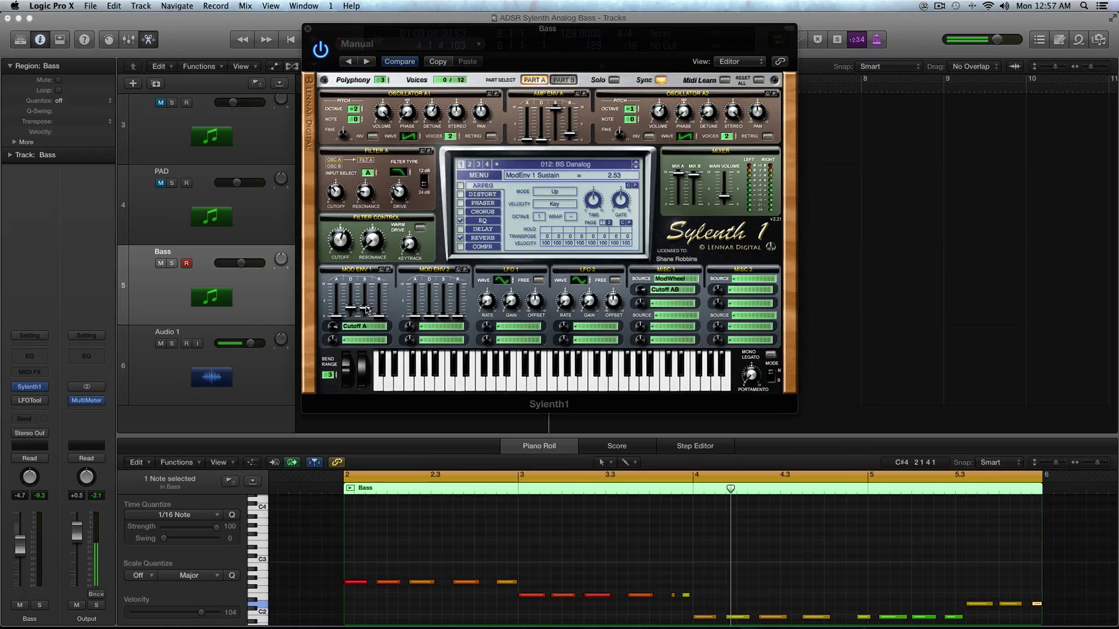
mouse_move(366, 310)
left_mouse_down()
mouse_move(367, 300)
mouse_move(364, 324)
mouse_move(351, 308)
left_mouse_up()
left_click(350, 309)
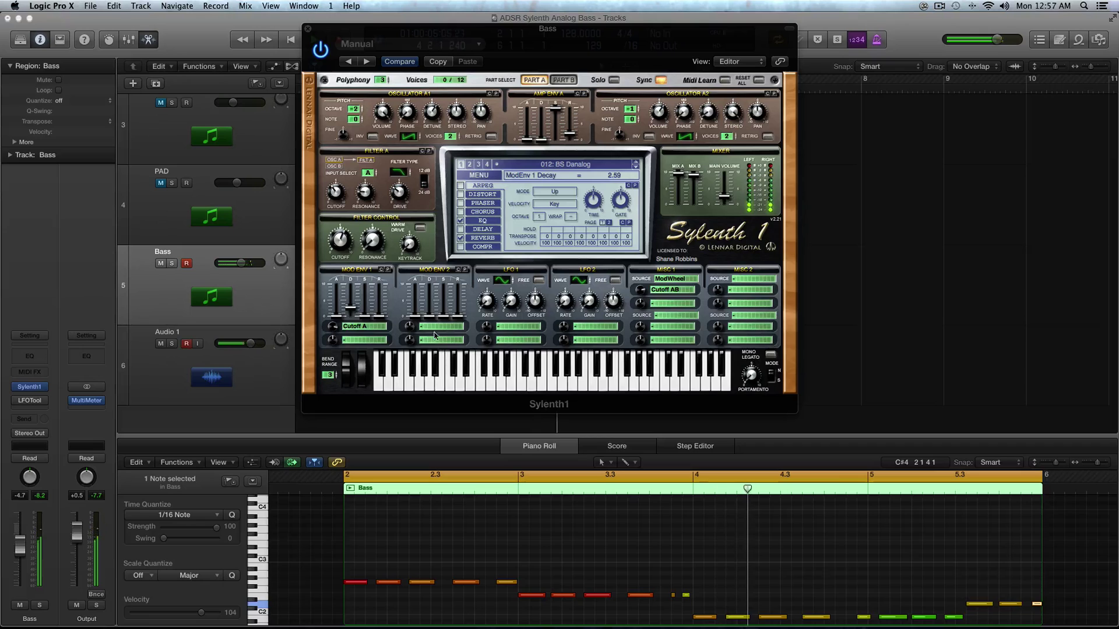
left_click(402, 564)
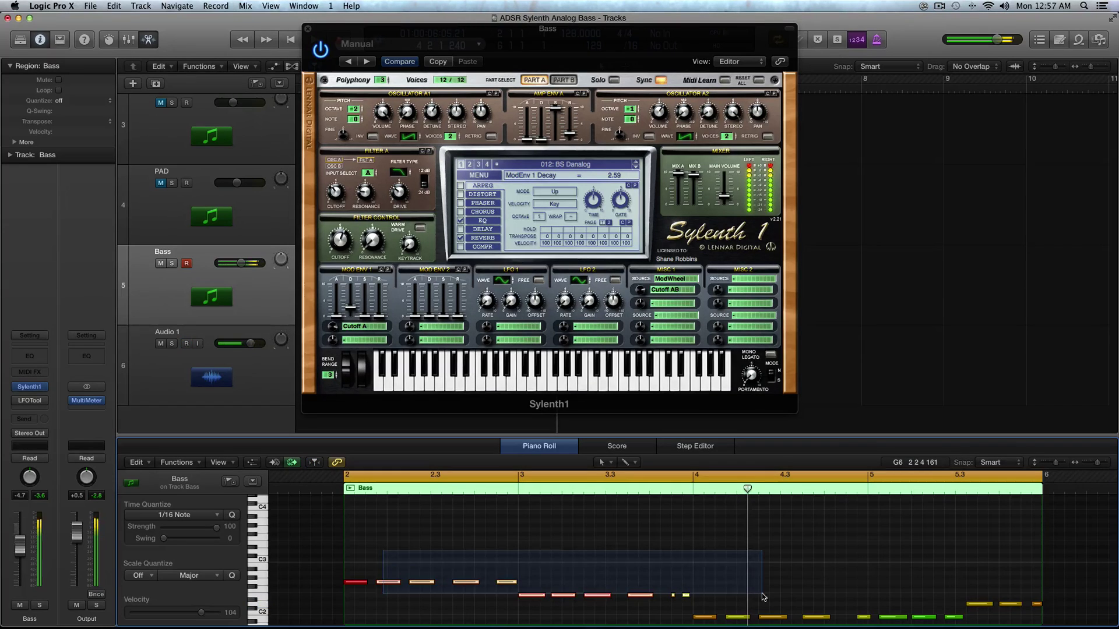
key("space")
key("super+Left")
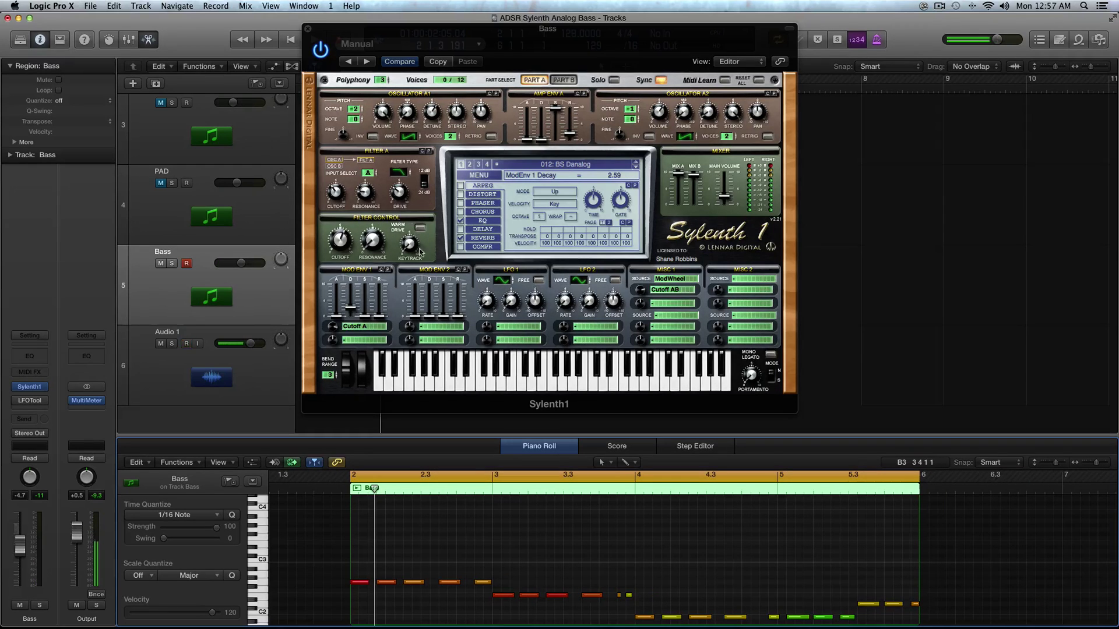
left_click(308, 28)
Shrink the track lanes to show all six tracks and mute the Bass track.
key("super+Down")
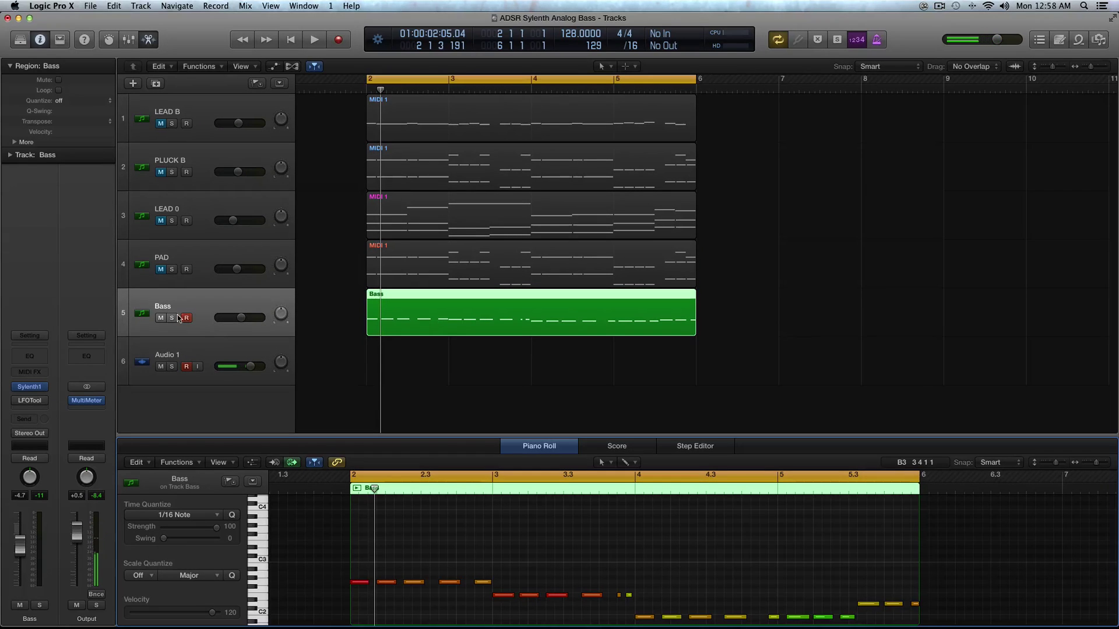
left_click(161, 317)
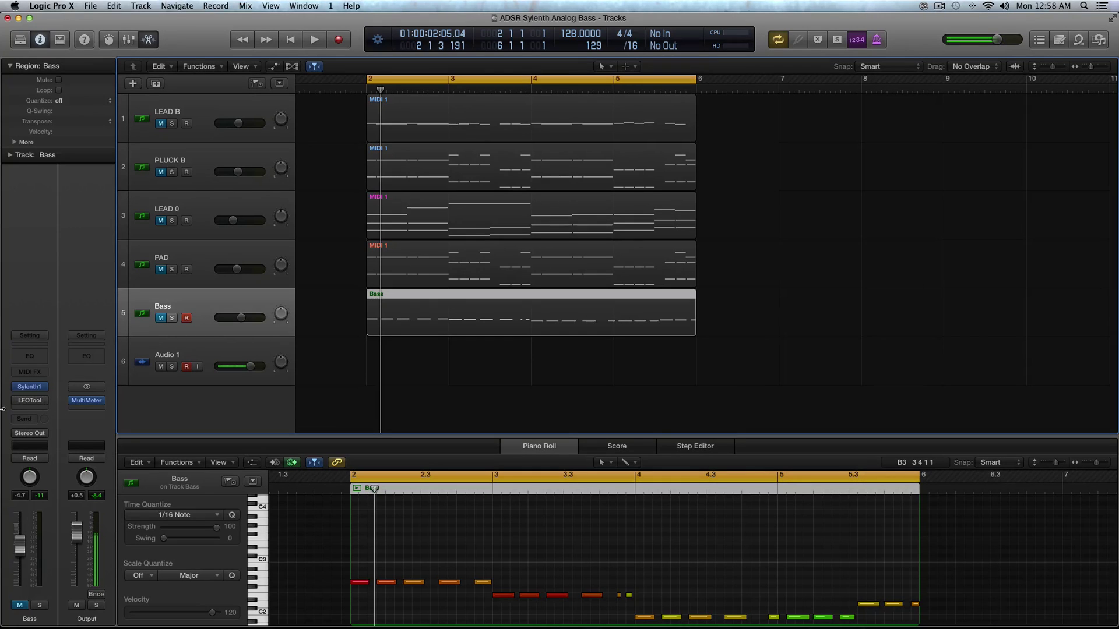
left_click(35, 386)
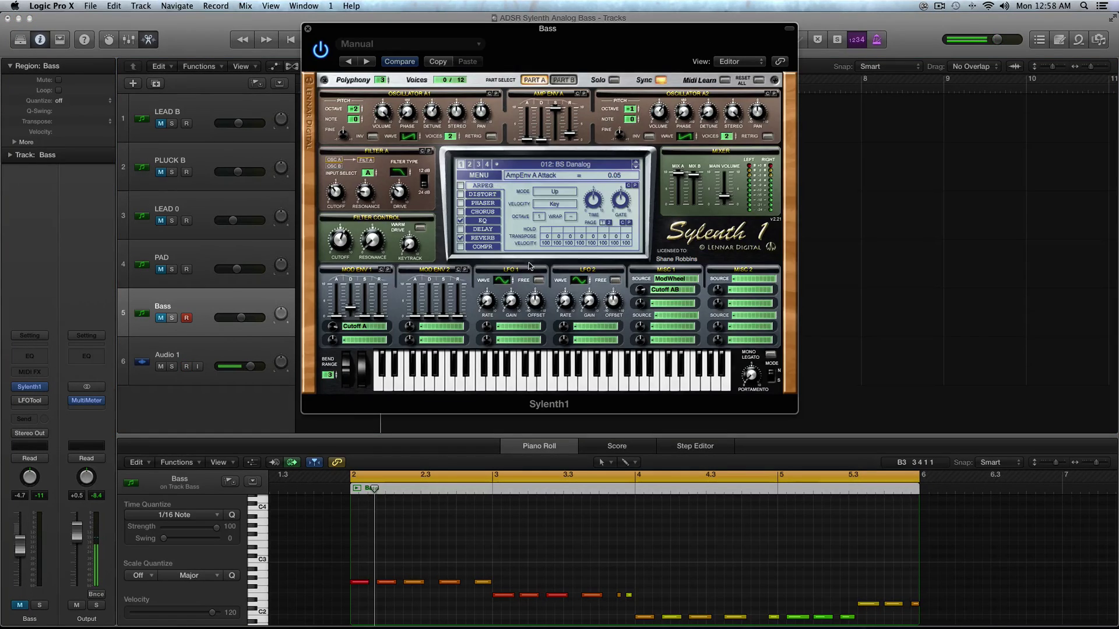
left_click(308, 29)
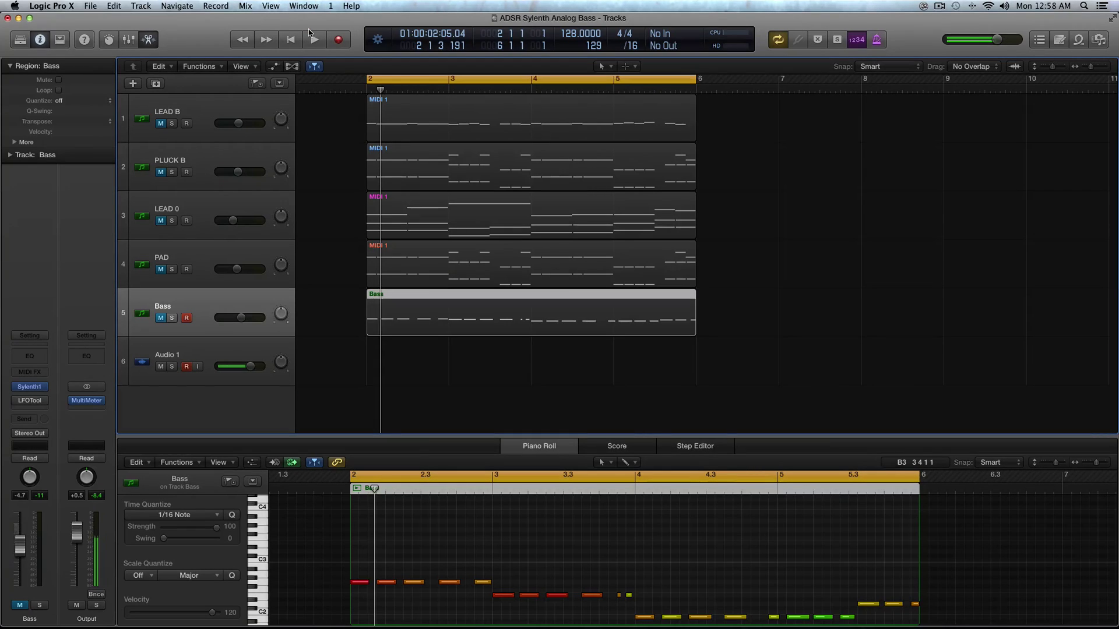